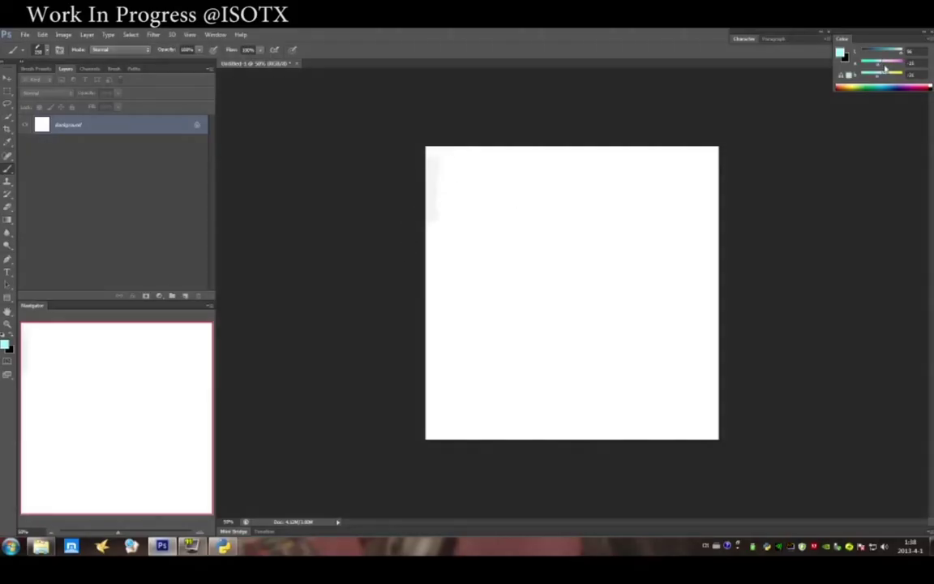
# Cover the canvas with pale sky, trim the brown band, and paint dark lower-right buildings.
pyautogui.moveTo(716, 173)
pyautogui.mouseDown()
pyautogui.moveTo(444, 292)
pyautogui.moveTo(508, 162)
pyautogui.moveTo(682, 298)
pyautogui.moveTo(473, 372)
pyautogui.moveTo(590, 375)
pyautogui.moveTo(665, 348)
pyautogui.moveTo(713, 353)
pyautogui.moveTo(454, 381)
pyautogui.moveTo(616, 356)
pyautogui.moveTo(674, 409)
pyautogui.moveTo(688, 208)
pyautogui.moveTo(632, 325)
pyautogui.moveTo(720, 124)
pyautogui.mouseUp()
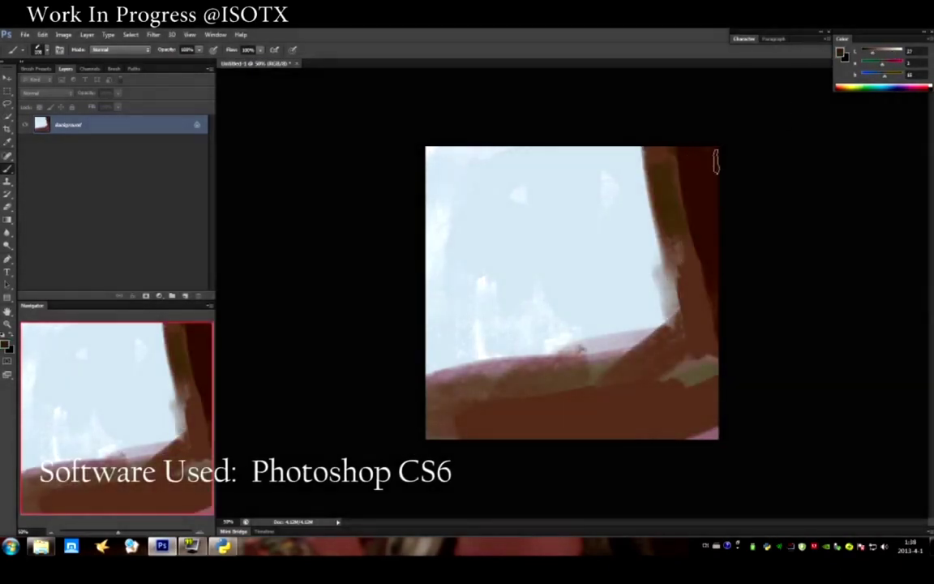
pyautogui.moveTo(665, 244)
pyautogui.mouseDown()
pyautogui.moveTo(638, 169)
pyautogui.moveTo(690, 202)
pyautogui.moveTo(445, 344)
pyautogui.moveTo(477, 445)
pyautogui.moveTo(541, 395)
pyautogui.moveTo(723, 364)
pyautogui.moveTo(519, 357)
pyautogui.mouseUp()
pyautogui.moveTo(454, 369); pyautogui.dragTo(551, 347)
pyautogui.moveTo(492, 371)
pyautogui.mouseDown()
pyautogui.moveTo(624, 343)
pyautogui.moveTo(487, 369)
pyautogui.moveTo(502, 369)
pyautogui.mouseUp()
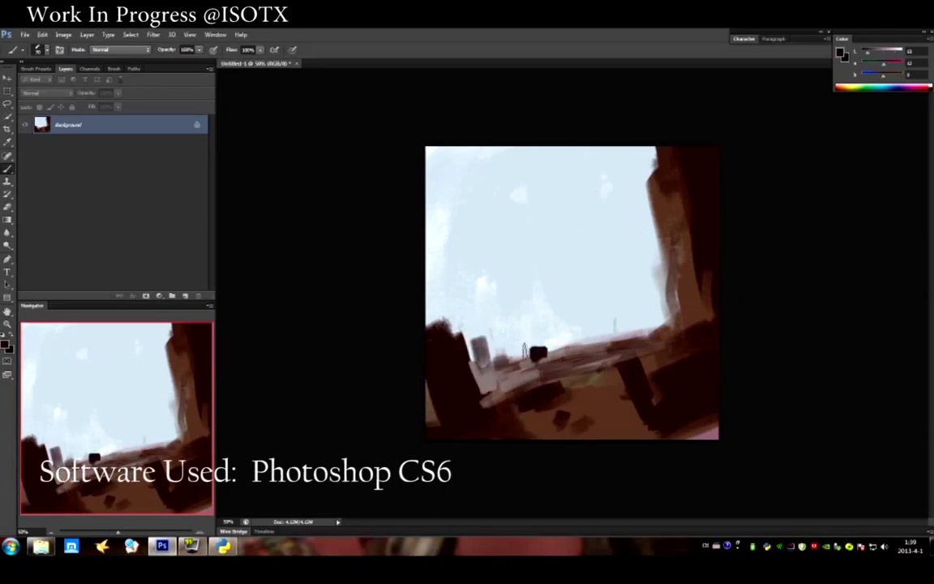
# Paint dark rubble blocks in the lower-middle ground and trim the right building with sky.
pyautogui.moveTo(454, 341); pyautogui.dragTo(511, 300)
pyautogui.moveTo(446, 304); pyautogui.dragTo(503, 292)
pyautogui.moveTo(430, 348); pyautogui.dragTo(527, 309)
pyautogui.keyDown('alt'); pyautogui.click(642, 180); pyautogui.keyUp('alt')
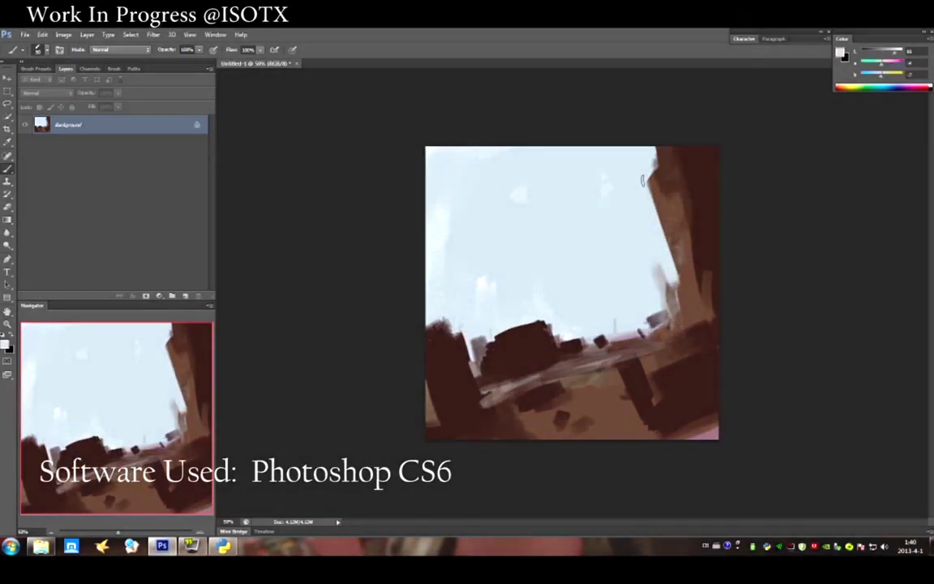
pyautogui.moveTo(642, 180); pyautogui.dragTo(669, 320)
# Select the whole painting and move it down on the canvas.
pyautogui.press('m')
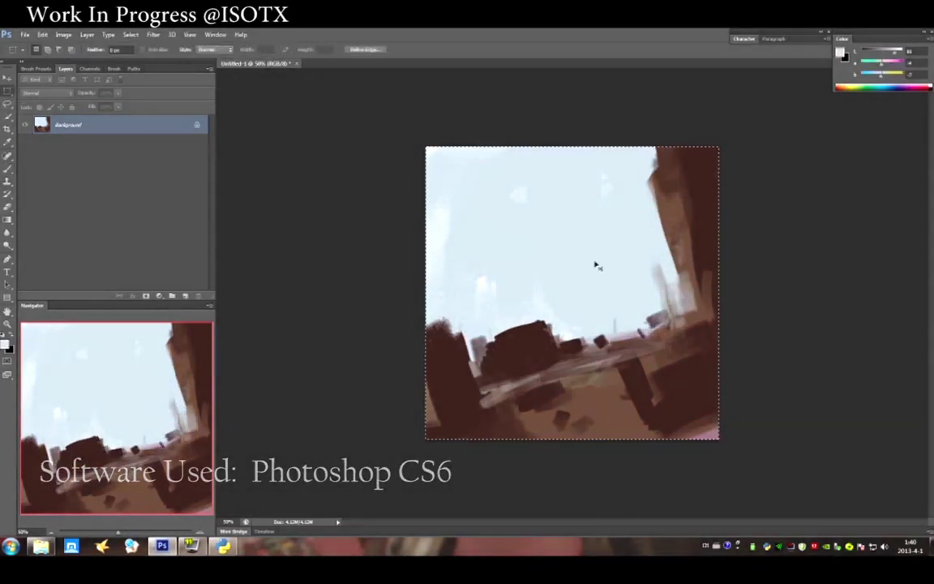
pyautogui.moveTo(596, 266); pyautogui.dragTo(596, 298)
pyautogui.hotkey('ctrl', 't')
pyautogui.moveTo(719, 444); pyautogui.dragTo(729, 479)
pyautogui.press('Return')
# Deselect and paint pale sky over the black band at the top.
pyautogui.press('b')
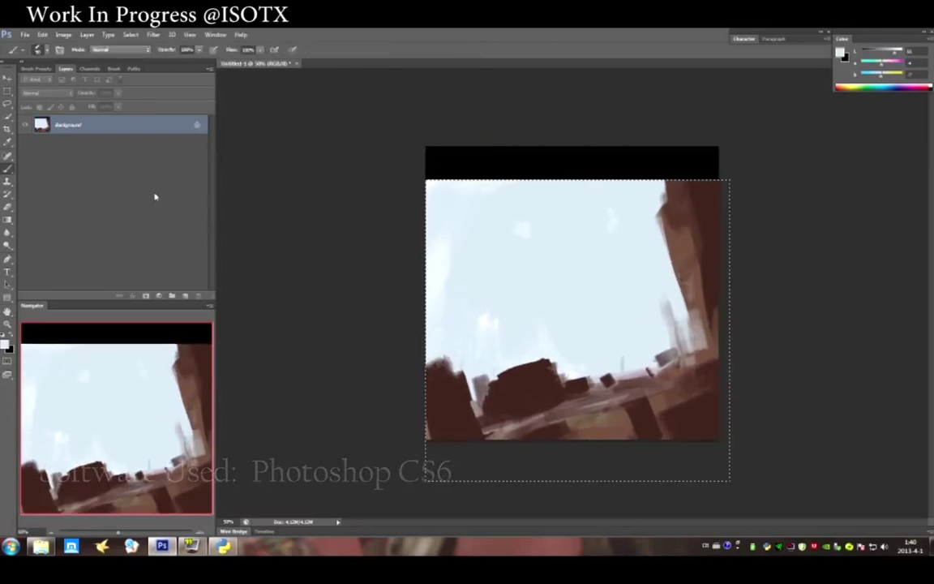
pyautogui.hotkey('ctrl', 'd')
pyautogui.moveTo(430, 162)
pyautogui.mouseDown()
pyautogui.moveTo(619, 132)
pyautogui.moveTo(696, 142)
pyautogui.moveTo(707, 167)
pyautogui.moveTo(722, 142)
pyautogui.mouseUp()
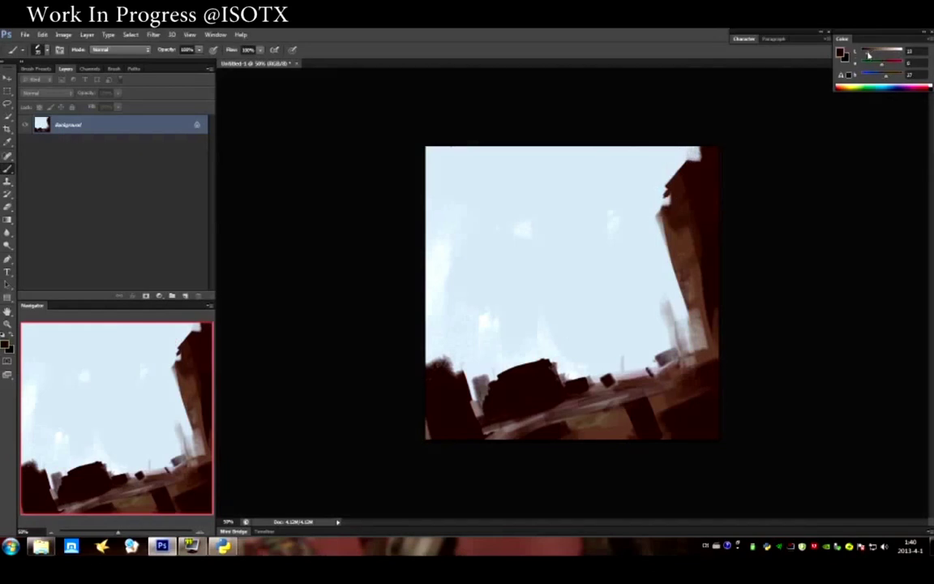
# Paint a grey smoke cloud at the canvas centre with a dark core and plumes.
pyautogui.click(886, 78)
pyautogui.moveTo(507, 296)
pyautogui.mouseDown()
pyautogui.moveTo(552, 323)
pyautogui.moveTo(454, 324)
pyautogui.mouseUp()
pyautogui.moveTo(486, 268)
pyautogui.mouseDown()
pyautogui.moveTo(500, 291)
pyautogui.moveTo(579, 341)
pyautogui.mouseUp()
pyautogui.moveTo(519, 324)
pyautogui.mouseDown()
pyautogui.moveTo(486, 292)
pyautogui.moveTo(568, 308)
pyautogui.mouseUp()
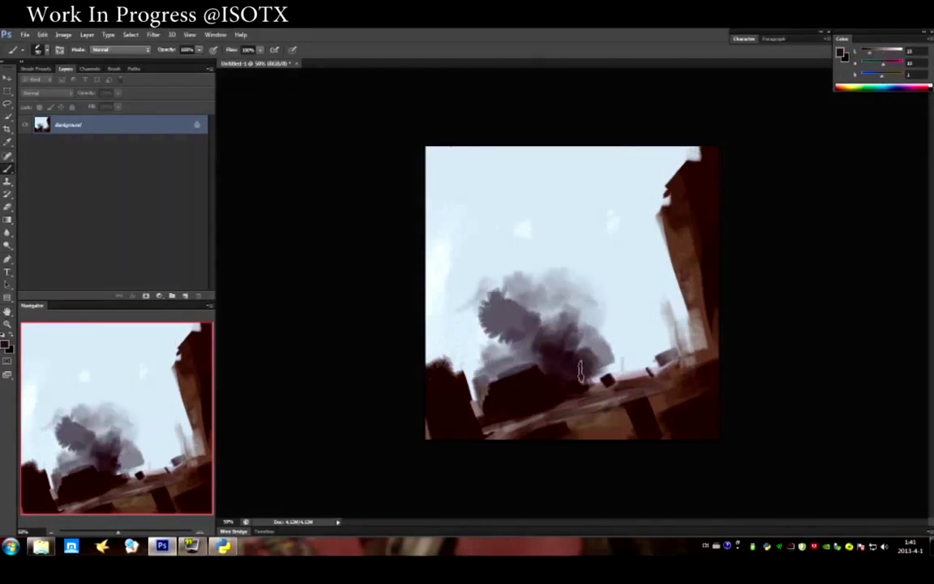
pyautogui.moveTo(600, 373)
pyautogui.mouseDown()
pyautogui.moveTo(633, 333)
pyautogui.moveTo(588, 243)
pyautogui.mouseUp()
pyautogui.moveTo(559, 324); pyautogui.dragTo(540, 264)
pyautogui.moveTo(502, 357); pyautogui.dragTo(596, 259)
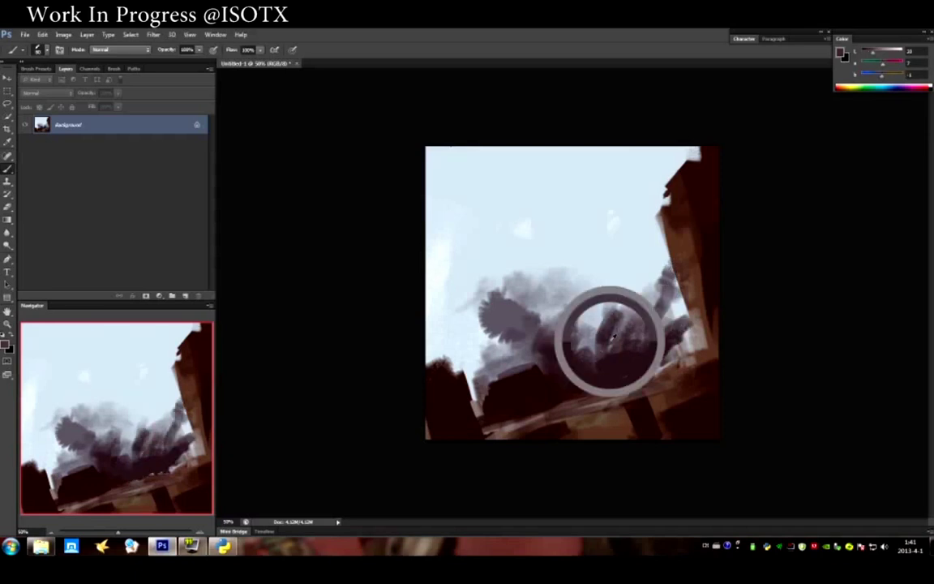
pyautogui.click(552, 304)
# Add left-side plumes and raise a thick, dark smoke column toward the top.
pyautogui.moveTo(480, 265); pyautogui.dragTo(442, 275)
pyautogui.moveTo(503, 349); pyautogui.dragTo(454, 334)
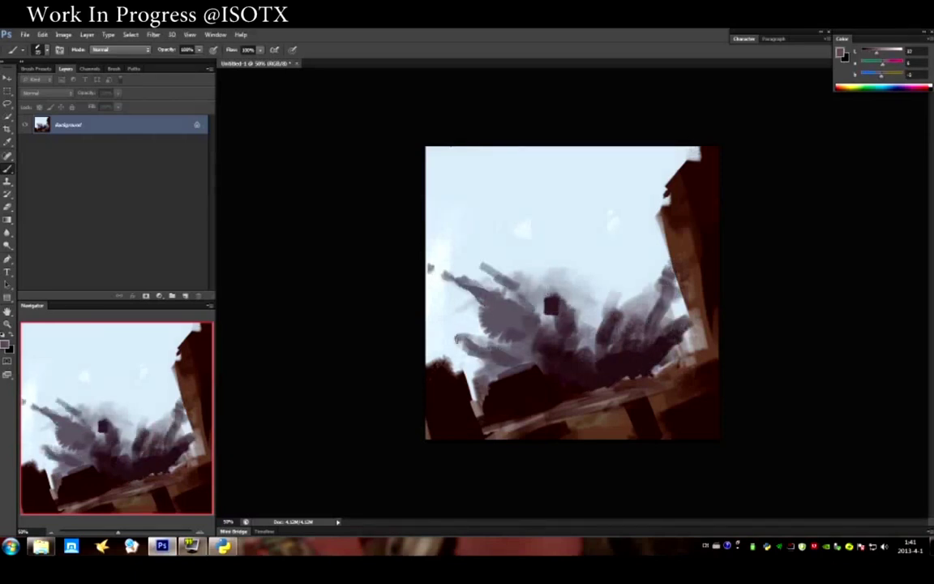
pyautogui.moveTo(519, 315)
pyautogui.mouseDown()
pyautogui.moveTo(514, 269)
pyautogui.moveTo(470, 172)
pyautogui.mouseUp()
pyautogui.moveTo(490, 292); pyautogui.dragTo(503, 161)
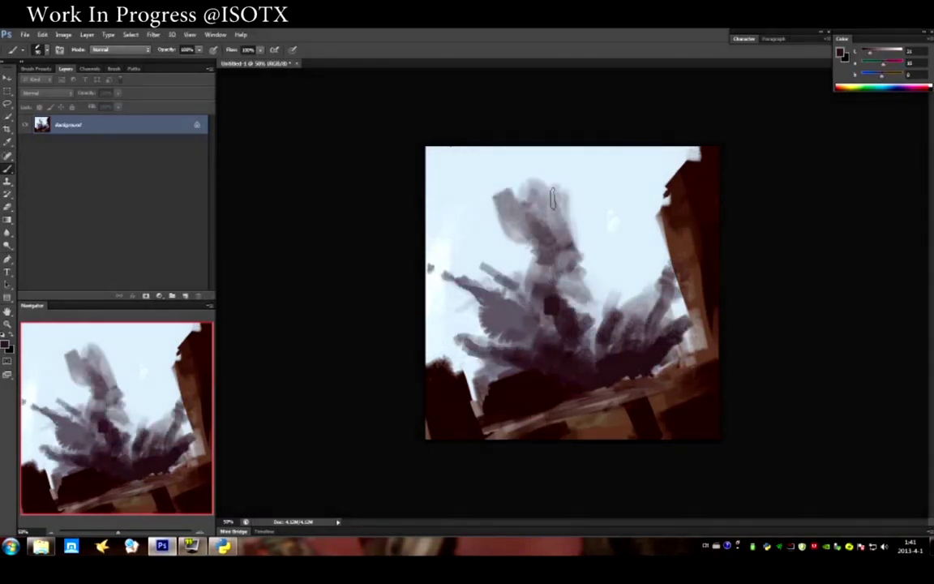
pyautogui.moveTo(551, 310); pyautogui.dragTo(519, 175)
pyautogui.moveTo(581, 332); pyautogui.dragTo(502, 239)
pyautogui.moveTo(559, 357); pyautogui.dragTo(527, 267)
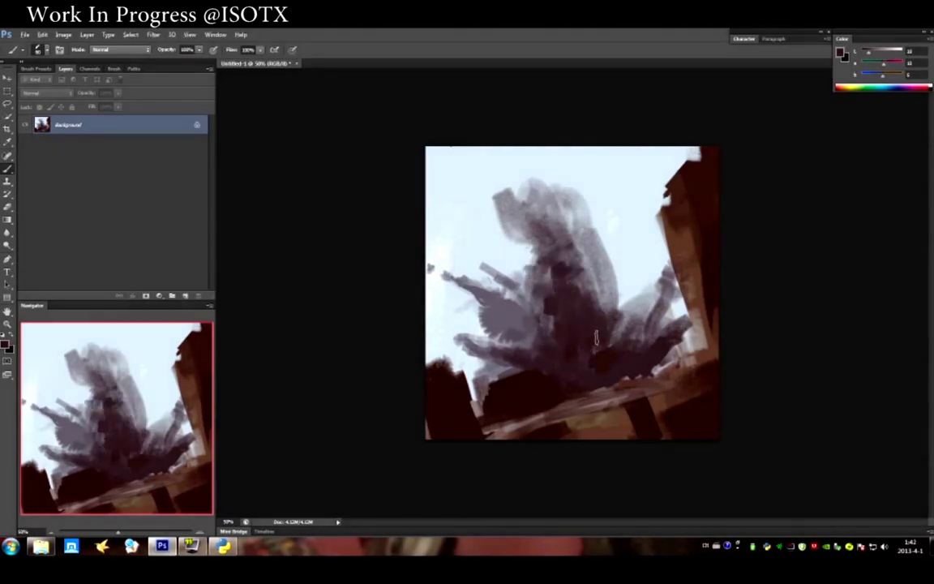
# Paint orange-red fire up the column and a rounded pink mushroom cap on top.
pyautogui.click(883, 74)
pyautogui.moveTo(499, 183); pyautogui.dragTo(462, 215)
pyautogui.moveTo(519, 162)
pyautogui.mouseDown()
pyautogui.moveTo(507, 227)
pyautogui.moveTo(579, 290)
pyautogui.mouseUp()
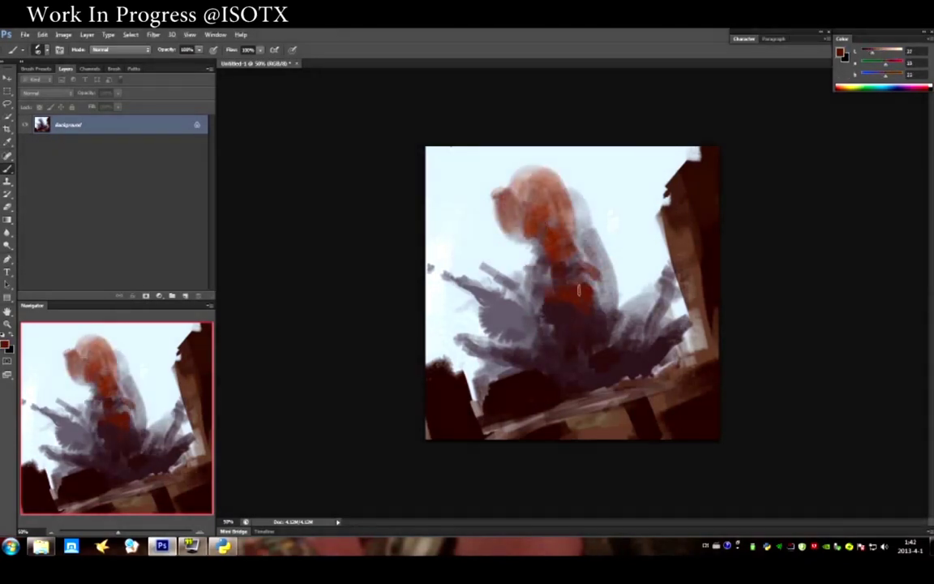
pyautogui.moveTo(511, 162); pyautogui.dragTo(519, 207)
pyautogui.moveTo(503, 138); pyautogui.dragTo(539, 190)
pyautogui.moveTo(438, 186); pyautogui.dragTo(559, 134)
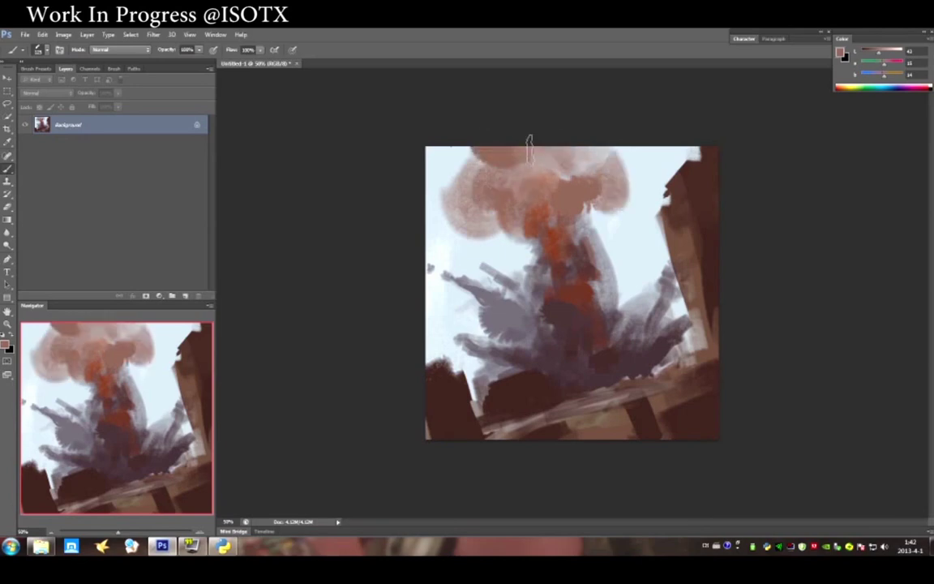
pyautogui.moveTo(463, 125); pyautogui.dragTo(555, 172)
# Scale the whole painting down toward the lower right and commit the transform.
pyautogui.hotkey('ctrl', 't')
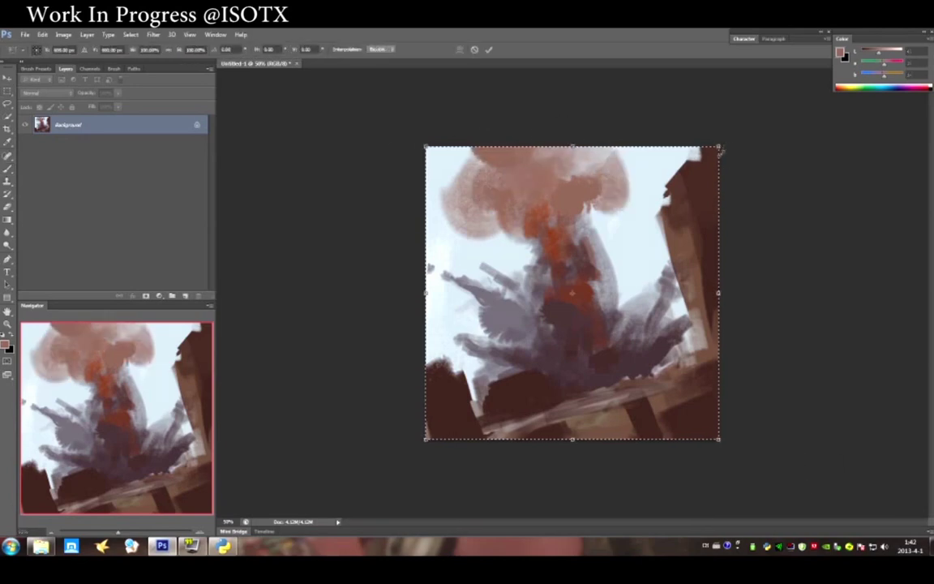
pyautogui.moveTo(649, 217)
pyautogui.mouseDown()
pyautogui.moveTo(657, 268)
pyautogui.moveTo(668, 274)
pyautogui.mouseUp()
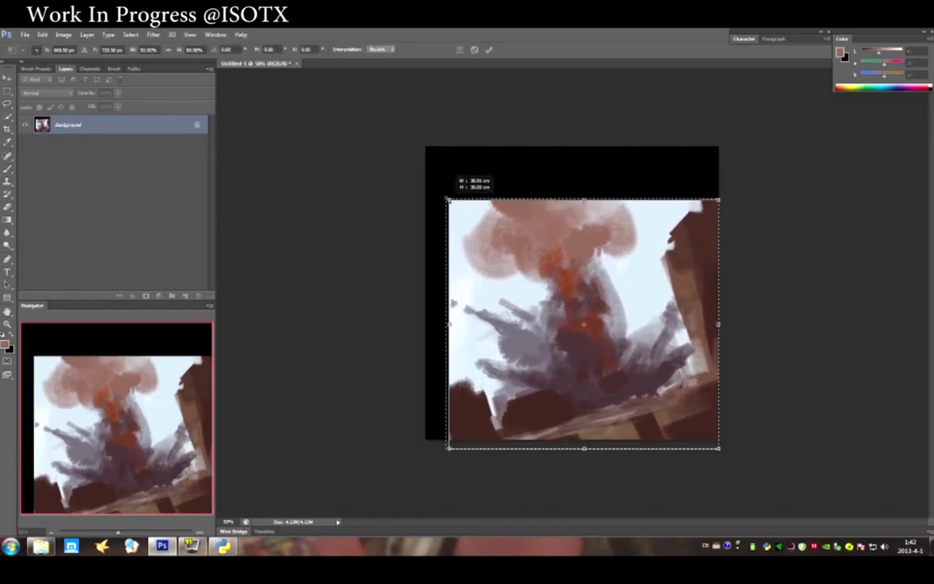
pyautogui.moveTo(449, 199)
pyautogui.mouseDown()
pyautogui.moveTo(437, 373)
pyautogui.moveTo(454, 162)
pyautogui.moveTo(621, 130)
pyautogui.moveTo(454, 162)
pyautogui.mouseUp()
pyautogui.press('Return')
pyautogui.click(12, 167)
pyautogui.keyDown('alt'); pyautogui.click(470, 268); pyautogui.keyUp('alt')
# Paint dark brown billows over the cloud top and down its left side.
pyautogui.keyDown('alt'); pyautogui.click(527, 235); pyautogui.keyUp('alt')
pyautogui.moveTo(535, 174); pyautogui.dragTo(495, 195)
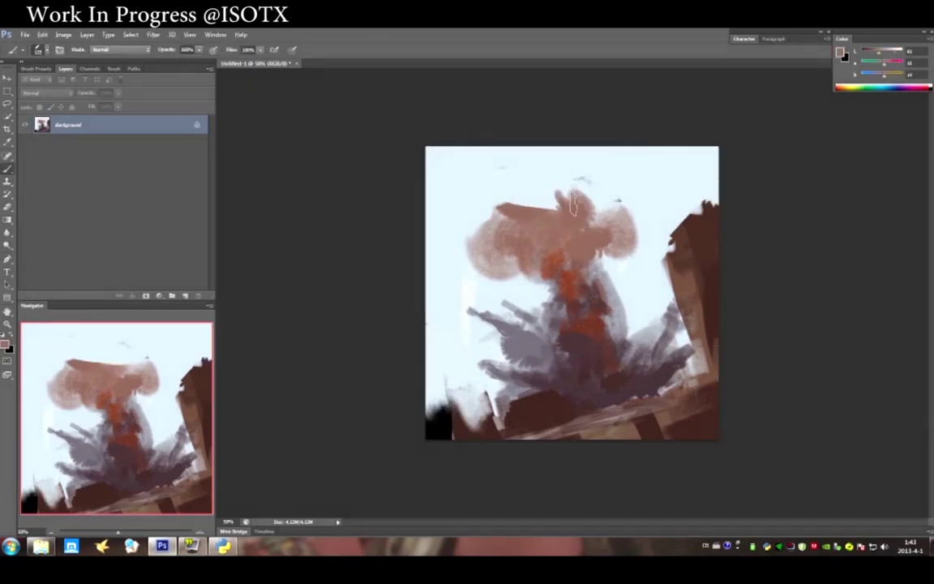
pyautogui.moveTo(560, 154)
pyautogui.mouseDown()
pyautogui.moveTo(454, 203)
pyautogui.moveTo(540, 188)
pyautogui.moveTo(474, 235)
pyautogui.mouseUp()
pyautogui.moveTo(495, 195)
pyautogui.mouseDown()
pyautogui.moveTo(478, 268)
pyautogui.moveTo(486, 283)
pyautogui.mouseUp()
pyautogui.moveTo(487, 227); pyautogui.dragTo(568, 272)
# Carve sky beneath the cloud and narrow and reshape the right building.
pyautogui.keyDown('alt'); pyautogui.click(600, 268); pyautogui.keyUp('alt')
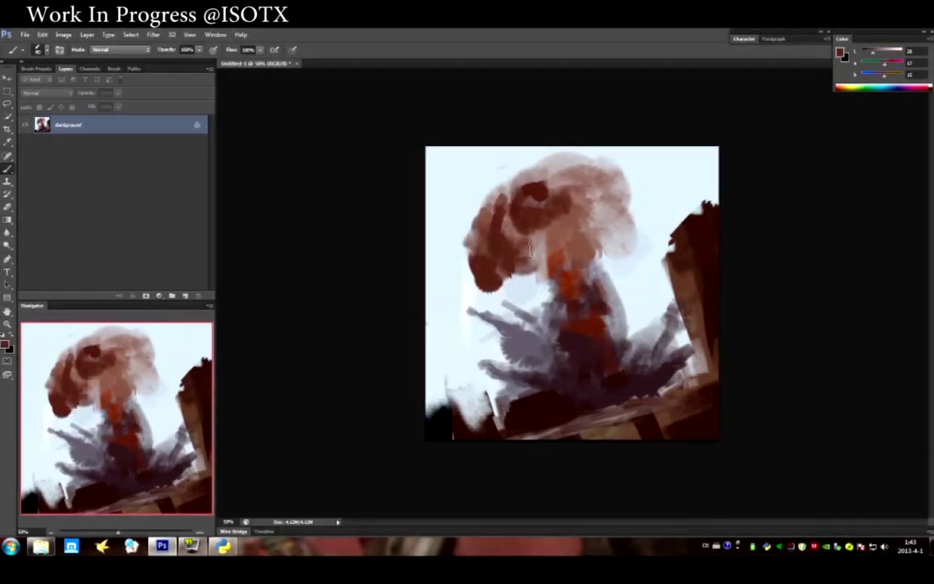
pyautogui.moveTo(487, 235); pyautogui.dragTo(527, 287)
pyautogui.moveTo(616, 195); pyautogui.dragTo(681, 292)
pyautogui.moveTo(685, 243); pyautogui.dragTo(677, 340)
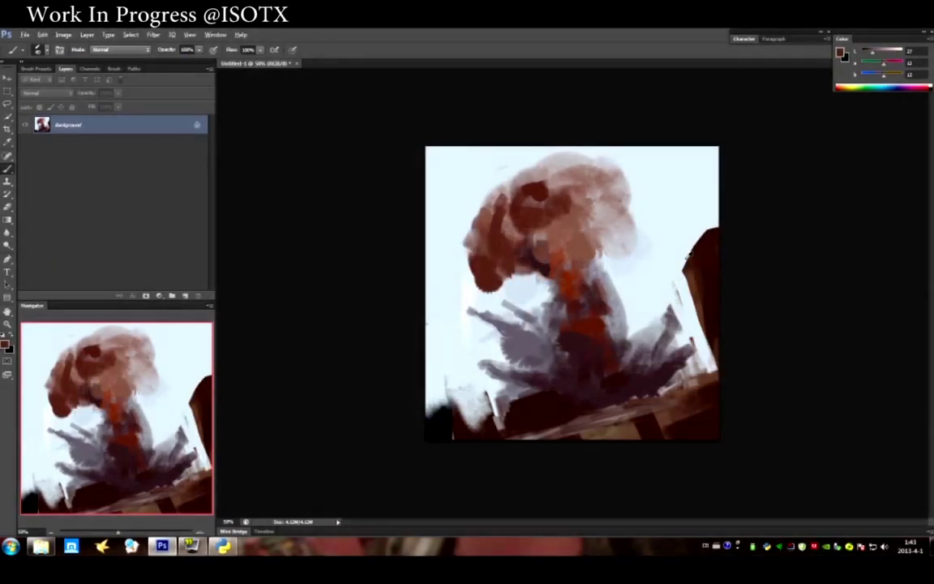
pyautogui.keyDown('alt'); pyautogui.click(705, 267); pyautogui.keyUp('alt')
pyautogui.moveTo(697, 227); pyautogui.dragTo(730, 353)
# Add dark railing debris at lower right and trim the cloud edges with sky.
pyautogui.moveTo(640, 316); pyautogui.dragTo(592, 373)
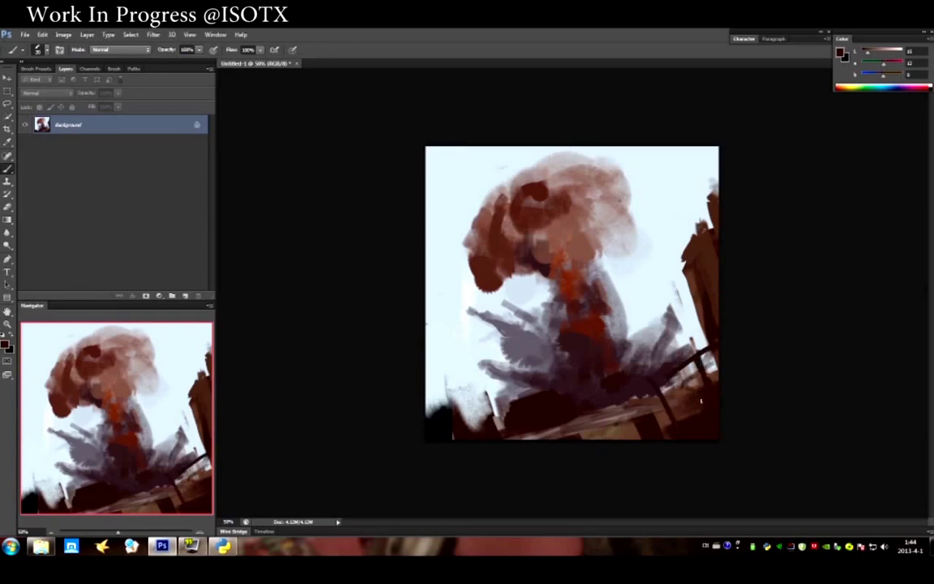
pyautogui.keyDown('alt'); pyautogui.click(635, 406); pyautogui.keyUp('alt')
pyautogui.moveTo(628, 328); pyautogui.dragTo(600, 350)
pyautogui.keyDown('alt'); pyautogui.click(661, 349); pyautogui.keyUp('alt')
pyautogui.moveTo(661, 349); pyautogui.dragTo(591, 321)
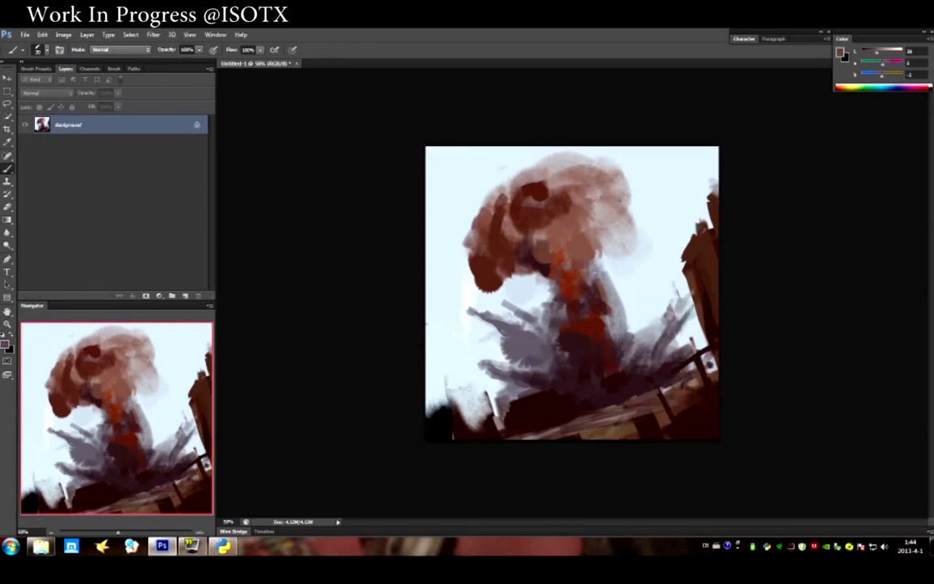
pyautogui.moveTo(577, 280)
pyautogui.mouseDown()
pyautogui.moveTo(611, 314)
pyautogui.moveTo(559, 191)
pyautogui.mouseUp()
pyautogui.moveTo(442, 243)
pyautogui.mouseDown()
pyautogui.moveTo(426, 272)
pyautogui.moveTo(487, 209)
pyautogui.moveTo(486, 276)
pyautogui.mouseUp()
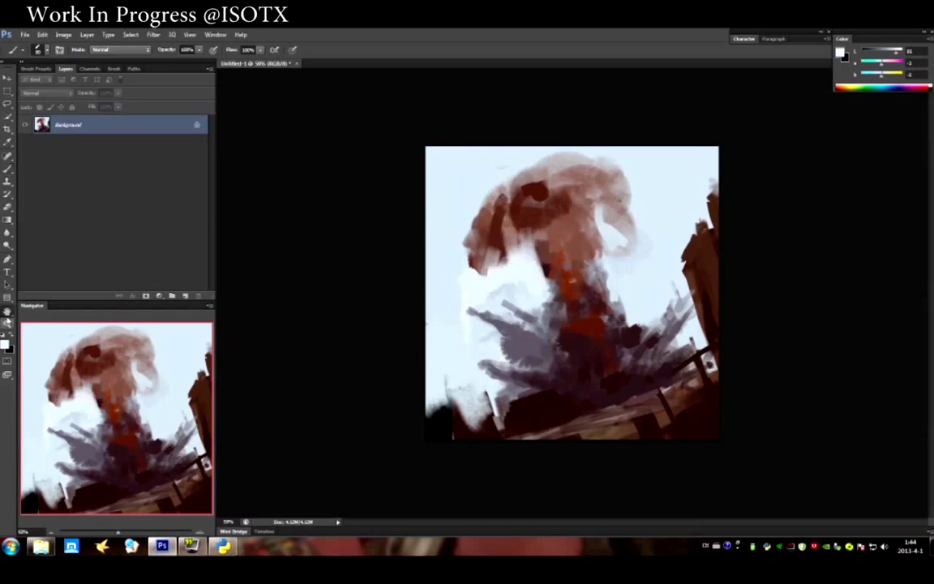
pyautogui.scroll(2, 571, 292)
# Darken the smoke column under the cloud with dark red-brown strokes.
pyautogui.moveTo(454, 241); pyautogui.dragTo(507, 182)
pyautogui.moveTo(511, 223); pyautogui.dragTo(515, 316)
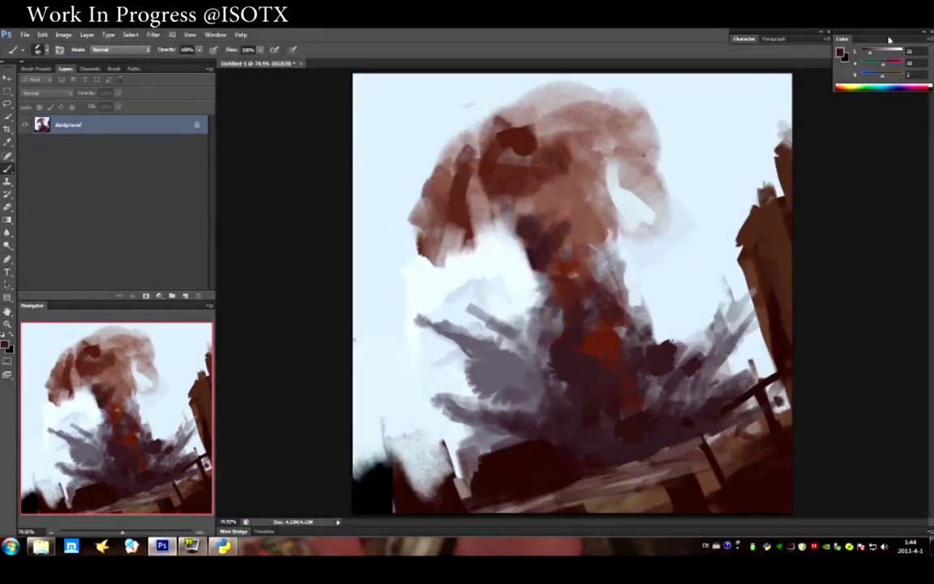
pyautogui.moveTo(587, 365); pyautogui.dragTo(580, 410)
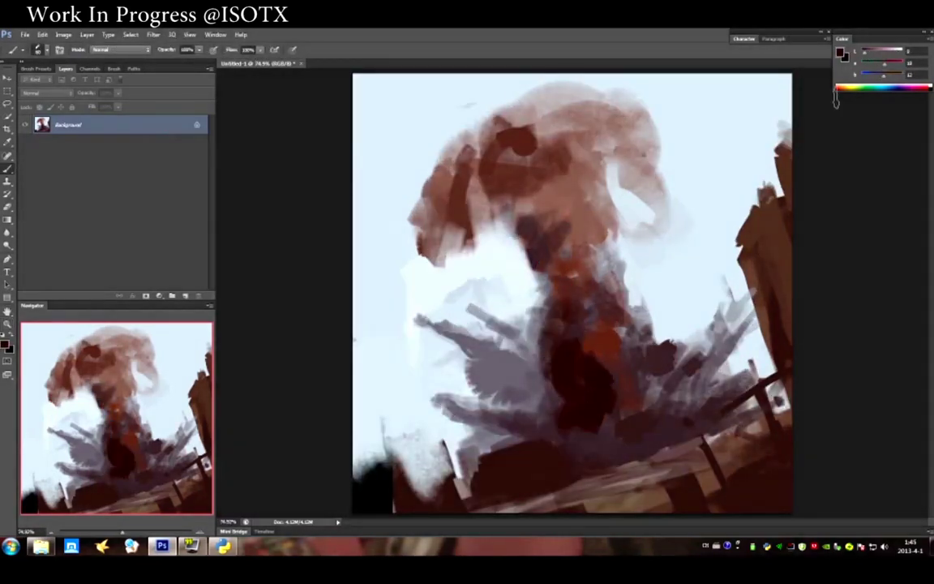
pyautogui.moveTo(487, 333); pyautogui.dragTo(470, 381)
pyautogui.moveTo(438, 324)
pyautogui.mouseDown()
pyautogui.moveTo(502, 381)
pyautogui.moveTo(559, 397)
pyautogui.mouseUp()
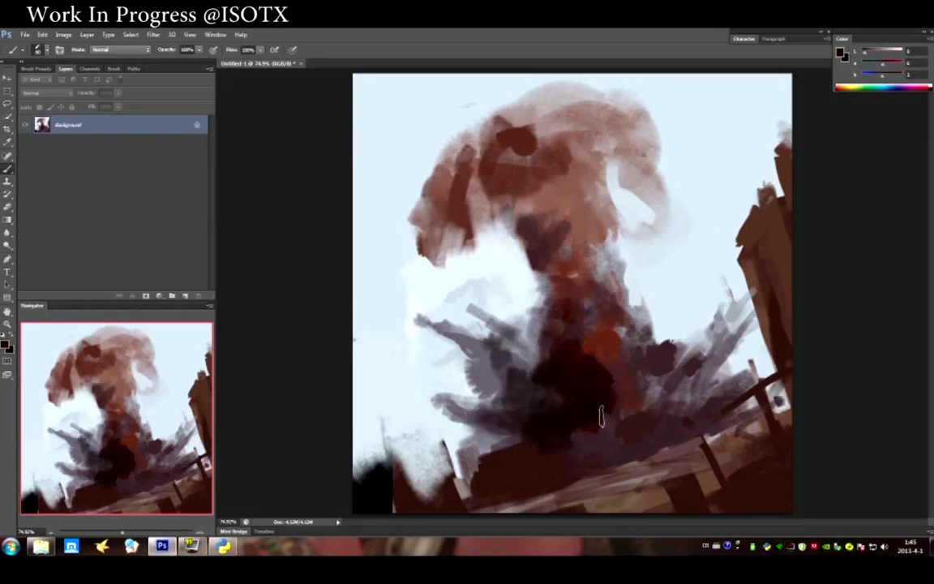
pyautogui.moveTo(568, 348); pyautogui.dragTo(599, 417)
# Deepen the central column and its base with red-brown and black shadows.
pyautogui.keyDown('alt'); pyautogui.click(600, 333); pyautogui.keyUp('alt')
pyautogui.moveTo(572, 308); pyautogui.dragTo(568, 345)
pyautogui.moveTo(595, 285); pyautogui.dragTo(596, 302)
pyautogui.moveTo(582, 248); pyautogui.dragTo(600, 324)
pyautogui.moveTo(643, 381); pyautogui.dragTo(537, 412)
pyautogui.moveTo(673, 365); pyautogui.dragTo(606, 381)
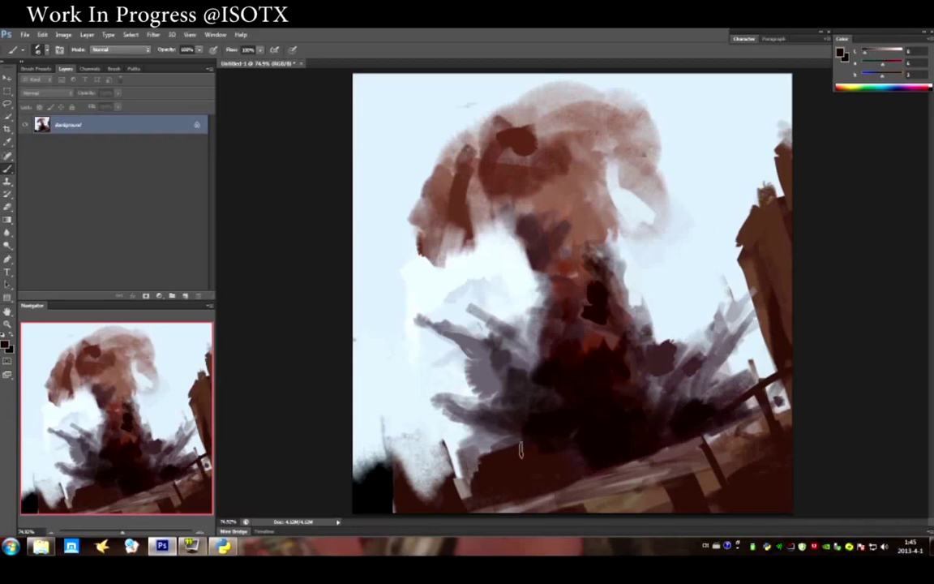
pyautogui.moveTo(466, 402)
pyautogui.mouseDown()
pyautogui.moveTo(418, 454)
pyautogui.moveTo(446, 450)
pyautogui.mouseUp()
# Rework the bottom-left buildings with sky and darken the left plumes grey-purple.
pyautogui.moveTo(361, 430); pyautogui.dragTo(423, 503)
pyautogui.moveTo(357, 390); pyautogui.dragTo(397, 458)
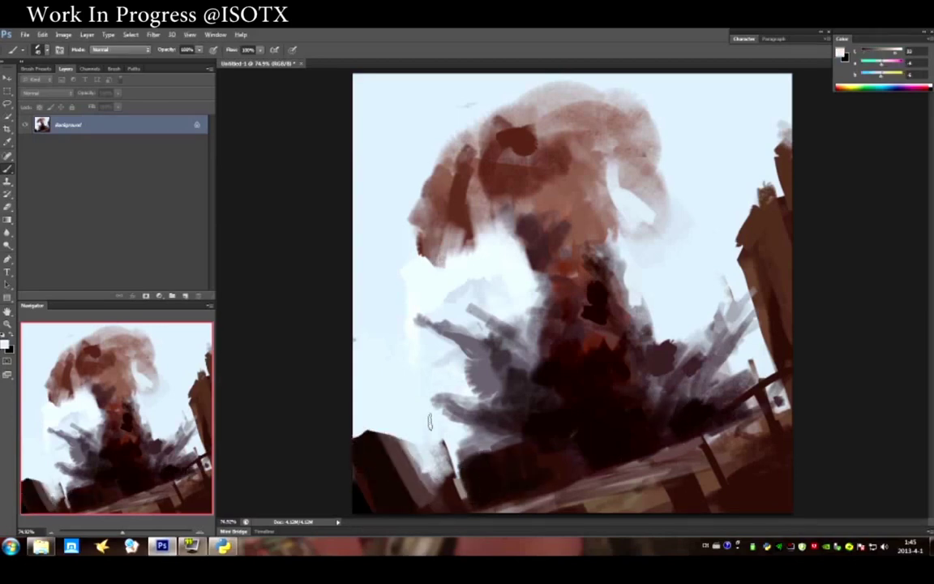
pyautogui.moveTo(356, 414)
pyautogui.mouseDown()
pyautogui.moveTo(428, 478)
pyautogui.moveTo(455, 462)
pyautogui.mouseUp()
pyautogui.moveTo(519, 365); pyautogui.dragTo(585, 411)
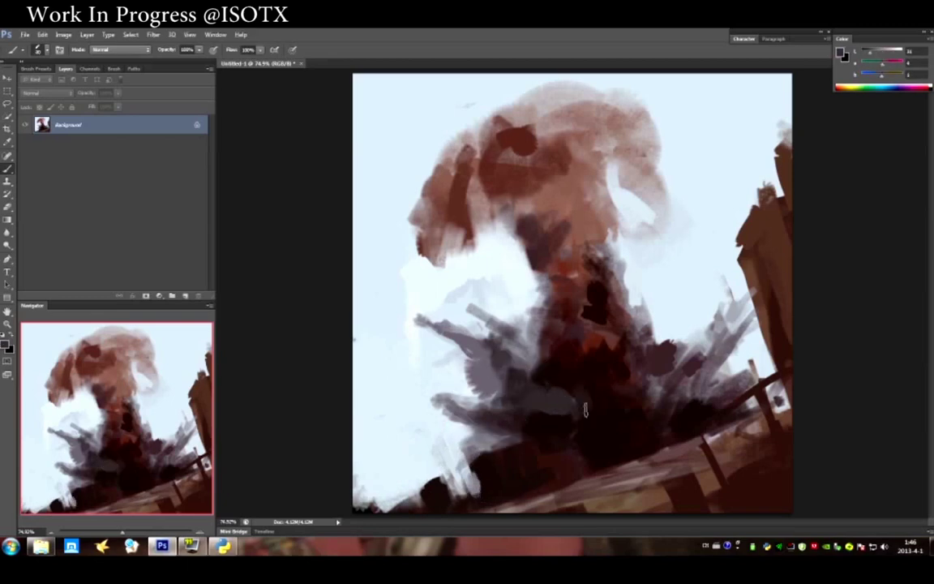
pyautogui.moveTo(567, 365); pyautogui.dragTo(438, 401)
pyautogui.moveTo(430, 304); pyautogui.dragTo(385, 425)
pyautogui.moveTo(442, 345); pyautogui.dragTo(480, 411)
pyautogui.moveTo(430, 365); pyautogui.dragTo(393, 397)
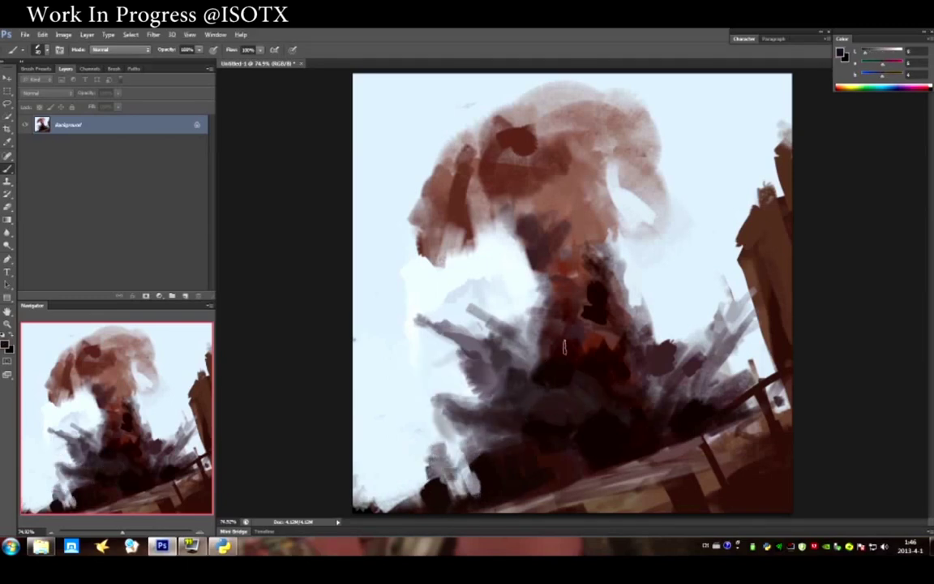
# Build a dark, rounded cloud head with a full upper-right lobe.
pyautogui.moveTo(486, 170); pyautogui.dragTo(458, 199)
pyautogui.moveTo(474, 122)
pyautogui.mouseDown()
pyautogui.moveTo(418, 195)
pyautogui.moveTo(421, 162)
pyautogui.mouseUp()
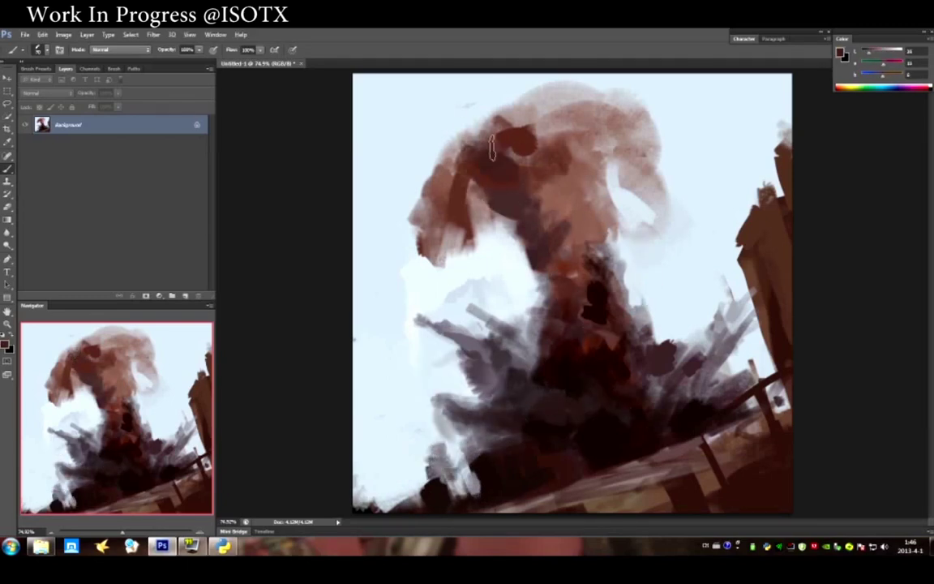
pyautogui.moveTo(487, 81); pyautogui.dragTo(446, 134)
pyautogui.moveTo(430, 90); pyautogui.dragTo(401, 191)
pyautogui.moveTo(454, 175); pyautogui.dragTo(406, 206)
pyautogui.moveTo(446, 97)
pyautogui.mouseDown()
pyautogui.moveTo(515, 81)
pyautogui.moveTo(610, 98)
pyautogui.moveTo(649, 122)
pyautogui.mouseUp()
pyautogui.moveTo(600, 85); pyautogui.dragTo(625, 100)
pyautogui.moveTo(665, 138); pyautogui.dragTo(607, 170)
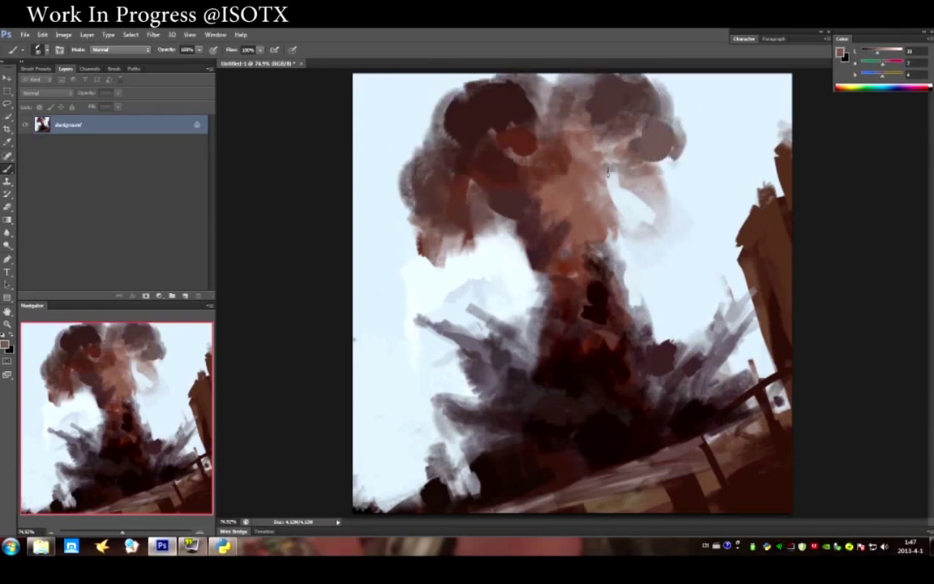
# Brush pale pink haze over the lower left and up the left side.
pyautogui.click(880, 65)
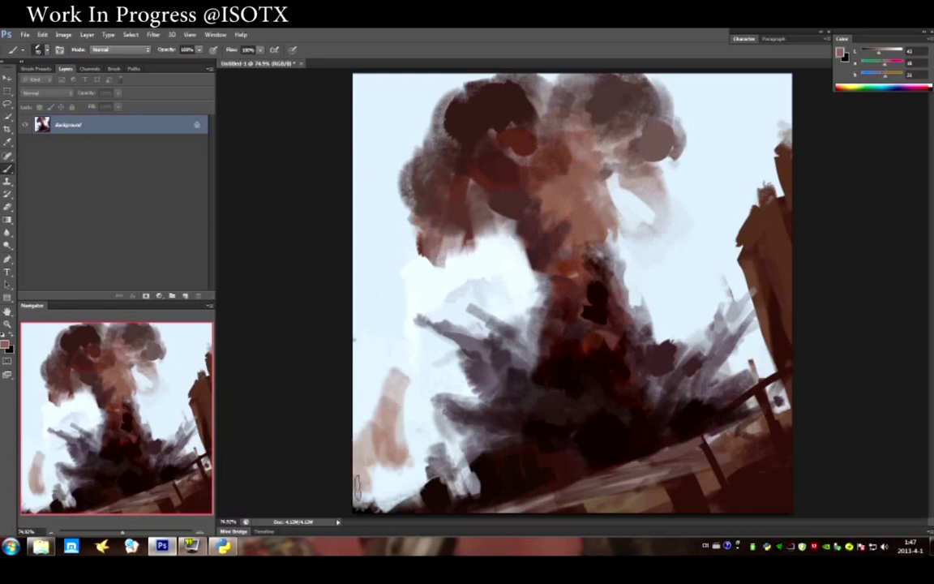
pyautogui.moveTo(373, 357); pyautogui.dragTo(365, 454)
pyautogui.moveTo(381, 381); pyautogui.dragTo(438, 462)
pyautogui.moveTo(406, 251); pyautogui.dragTo(421, 337)
# Add dark brown strokes to the lower-left smoke.
pyautogui.keyDown('alt'); pyautogui.click(494, 397); pyautogui.keyUp('alt')
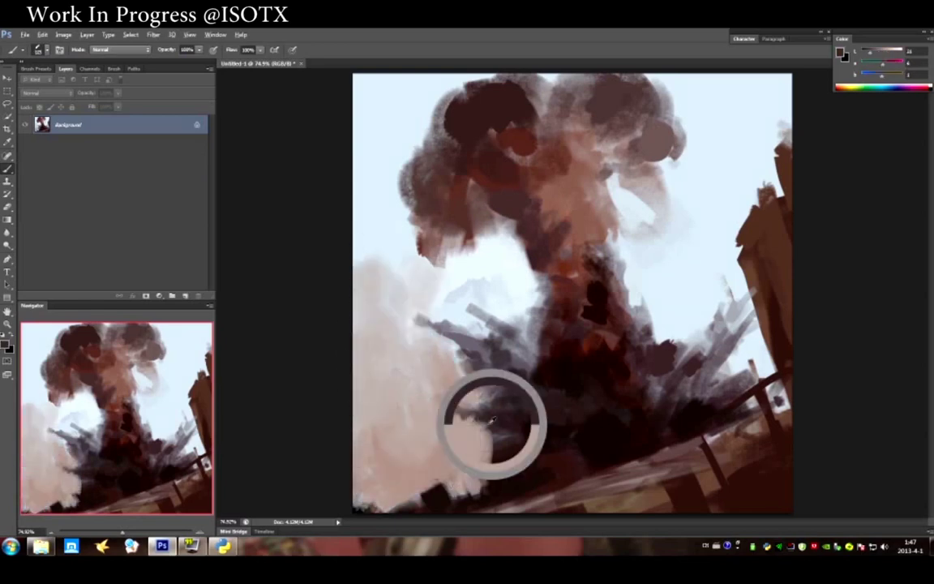
pyautogui.moveTo(486, 382); pyautogui.dragTo(414, 442)
pyautogui.moveTo(455, 389)
pyautogui.mouseDown()
pyautogui.moveTo(410, 438)
pyautogui.moveTo(493, 486)
pyautogui.mouseUp()
pyautogui.click(65, 69)
pyautogui.moveTo(454, 421); pyautogui.dragTo(520, 485)
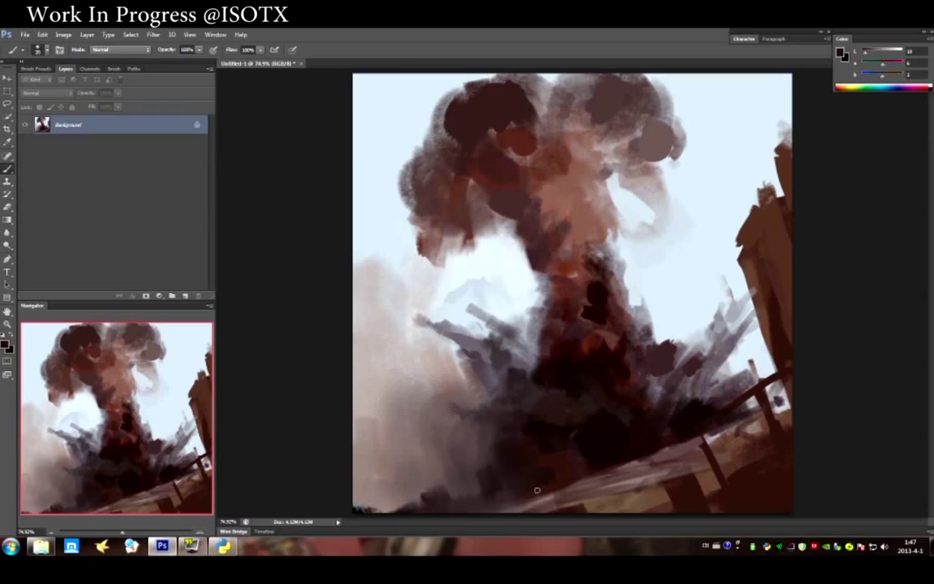
# Soften the cloud's right edge, darken its top-left, and lighten its underside.
pyautogui.keyDown('alt'); pyautogui.click(519, 142); pyautogui.keyUp('alt')
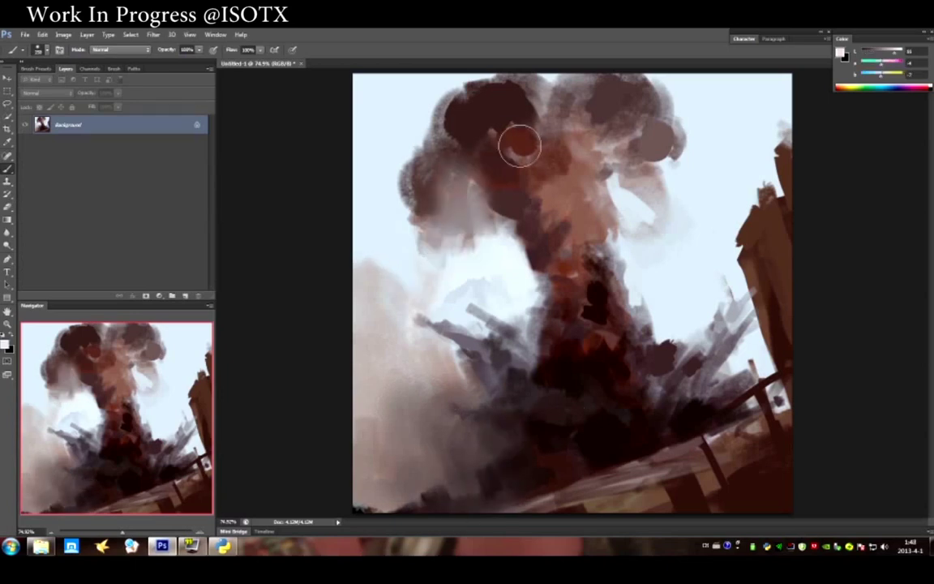
pyautogui.moveTo(673, 134); pyautogui.dragTo(604, 206)
pyautogui.keyDown('alt'); pyautogui.click(487, 105); pyautogui.keyUp('alt')
pyautogui.moveTo(502, 85); pyautogui.dragTo(437, 158)
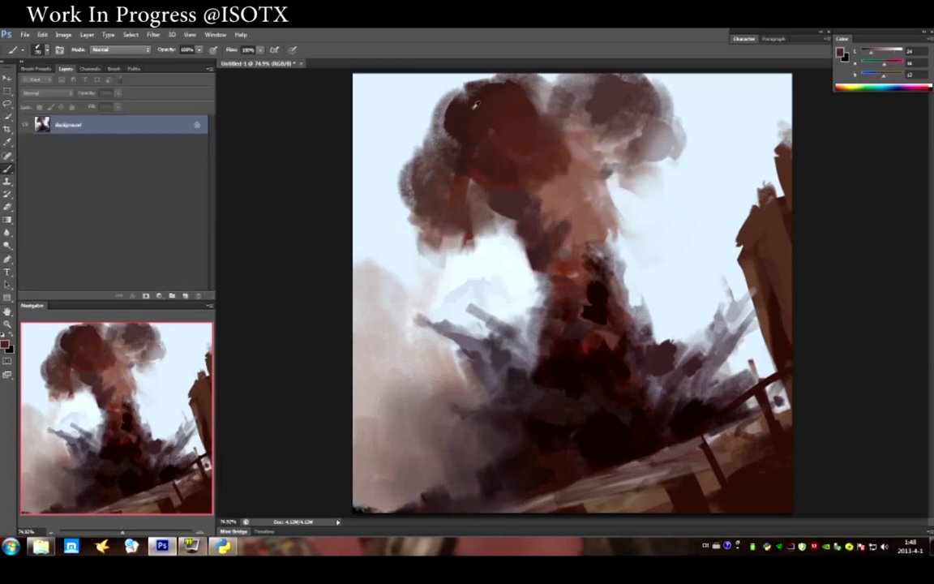
pyautogui.moveTo(425, 93); pyautogui.dragTo(405, 154)
pyautogui.keyDown('alt'); pyautogui.click(381, 206); pyautogui.keyUp('alt')
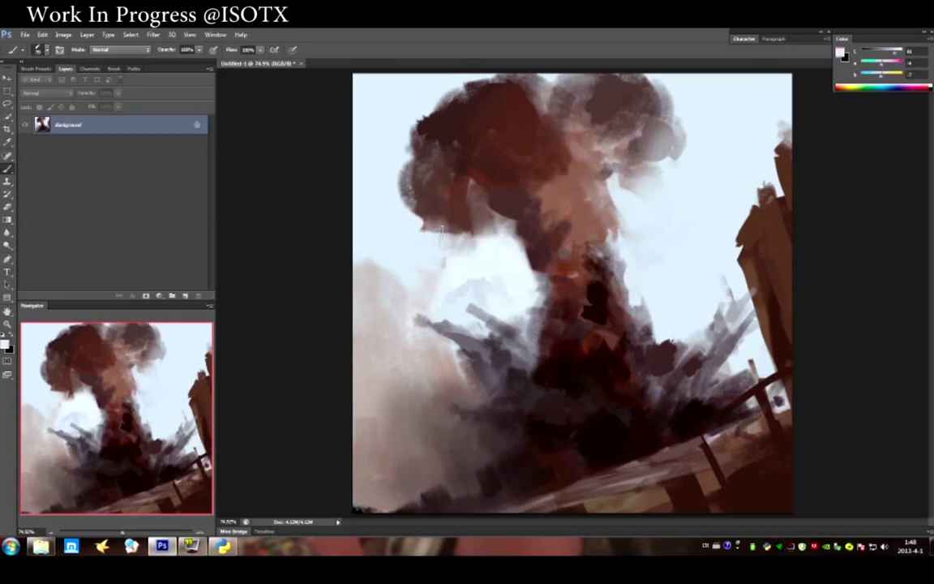
pyautogui.moveTo(381, 211); pyautogui.dragTo(458, 203)
# Extend the stem in dark brown and add dark patches right of cloud and stem.
pyautogui.keyDown('alt'); pyautogui.click(513, 219); pyautogui.keyUp('alt')
pyautogui.moveTo(513, 219); pyautogui.dragTo(499, 259)
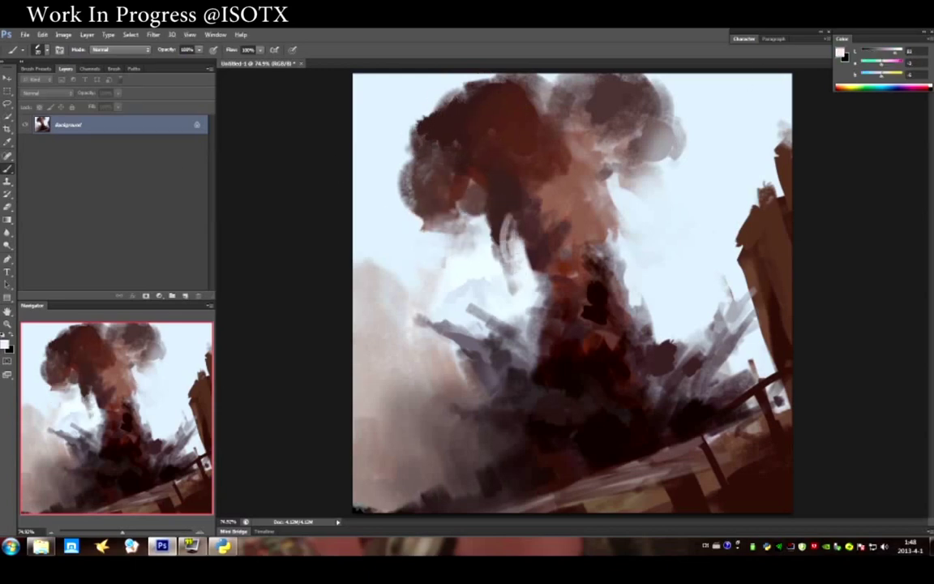
pyautogui.moveTo(604, 167)
pyautogui.mouseDown()
pyautogui.moveTo(551, 123)
pyautogui.moveTo(596, 203)
pyautogui.mouseUp()
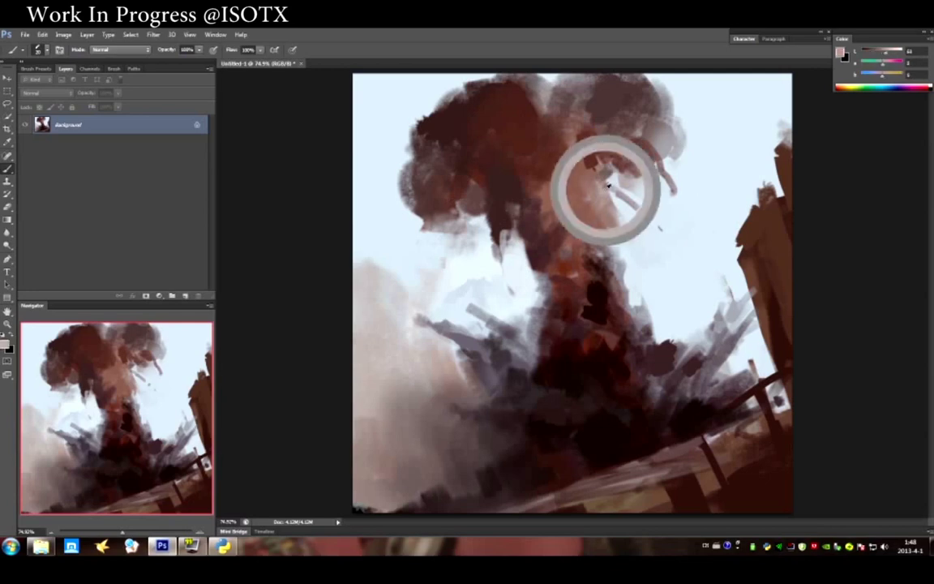
pyautogui.keyDown('alt'); pyautogui.click(608, 188); pyautogui.keyUp('alt')
pyautogui.moveTo(441, 195)
pyautogui.mouseDown()
pyautogui.moveTo(530, 156)
pyautogui.moveTo(458, 144)
pyautogui.moveTo(657, 230)
pyautogui.mouseUp()
pyautogui.keyDown('alt'); pyautogui.click(471, 320); pyautogui.keyUp('alt')
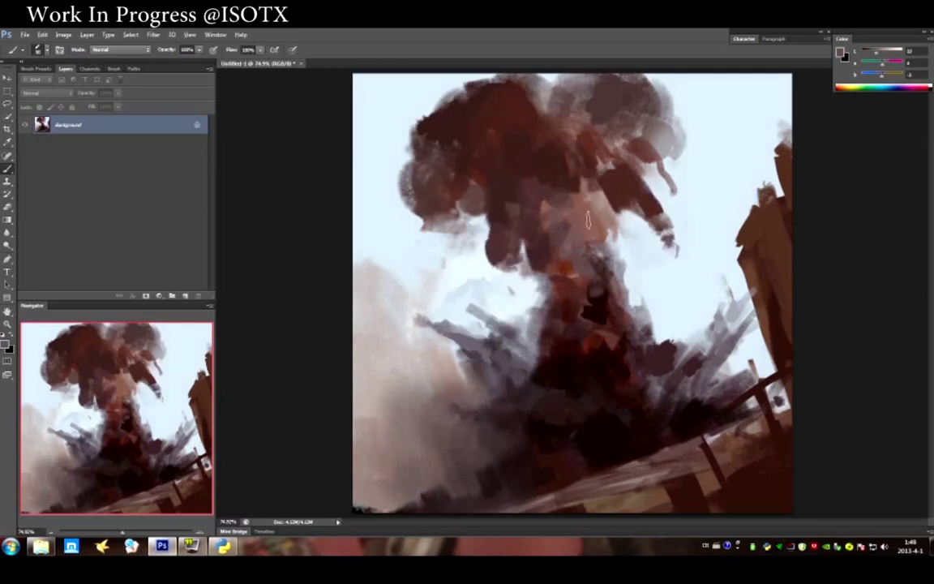
pyautogui.moveTo(608, 268)
pyautogui.mouseDown()
pyautogui.moveTo(592, 288)
pyautogui.moveTo(618, 311)
pyautogui.mouseUp()
# Darken the cloud top and its right side in dark red, then add a new layer.
pyautogui.moveTo(491, 227); pyautogui.dragTo(535, 166)
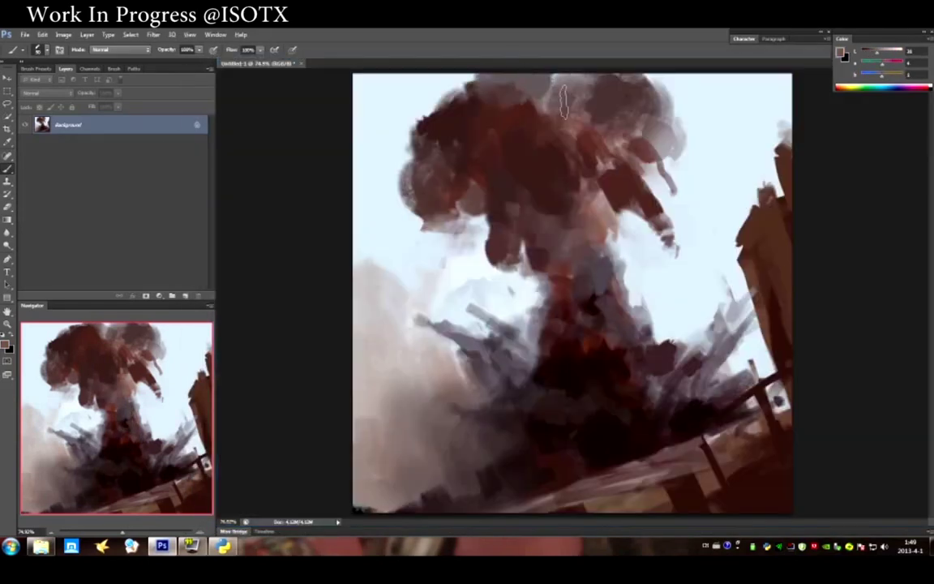
pyautogui.moveTo(503, 89); pyautogui.dragTo(538, 77)
pyautogui.moveTo(462, 89)
pyautogui.mouseDown()
pyautogui.moveTo(549, 85)
pyautogui.moveTo(486, 101)
pyautogui.moveTo(539, 73)
pyautogui.mouseUp()
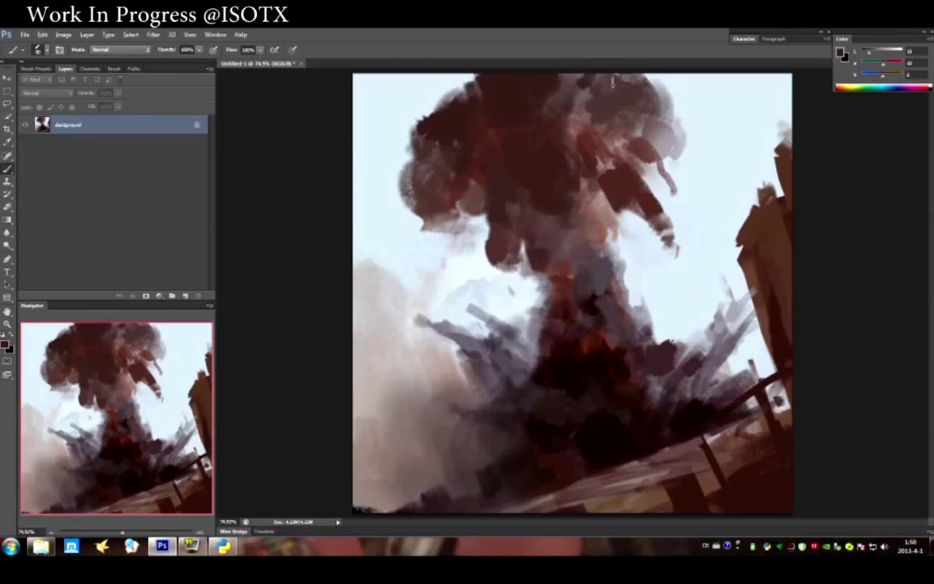
pyautogui.keyDown('alt'); pyautogui.click(600, 203); pyautogui.keyUp('alt')
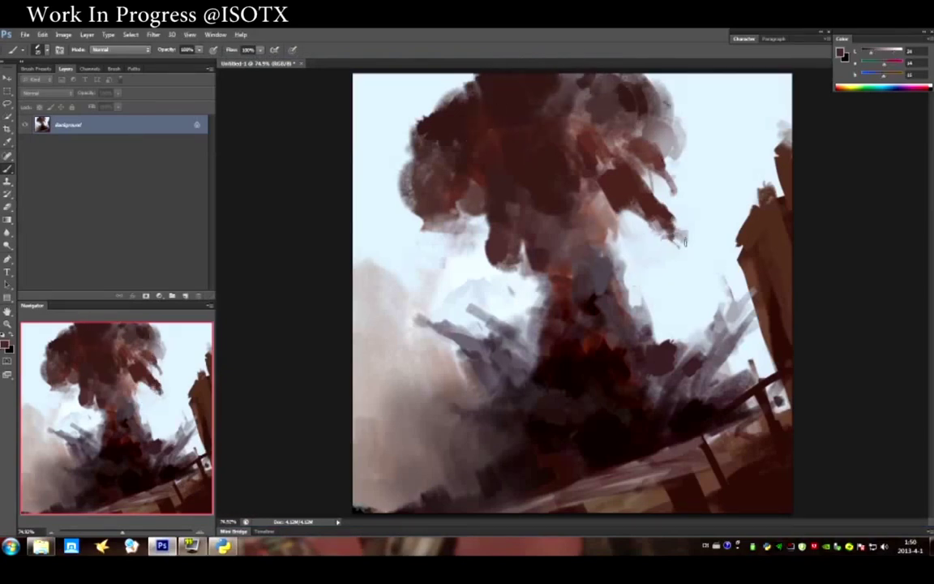
pyautogui.moveTo(616, 215)
pyautogui.mouseDown()
pyautogui.moveTo(655, 230)
pyautogui.moveTo(679, 258)
pyautogui.mouseUp()
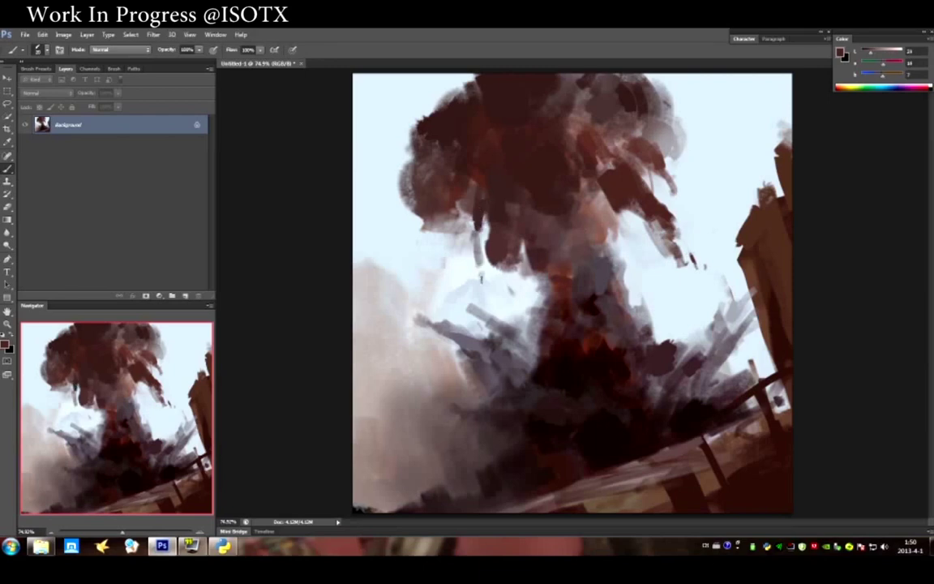
pyautogui.hotkey('ctrl', 'shift', 'alt', 'n')
pyautogui.click(886, 70)
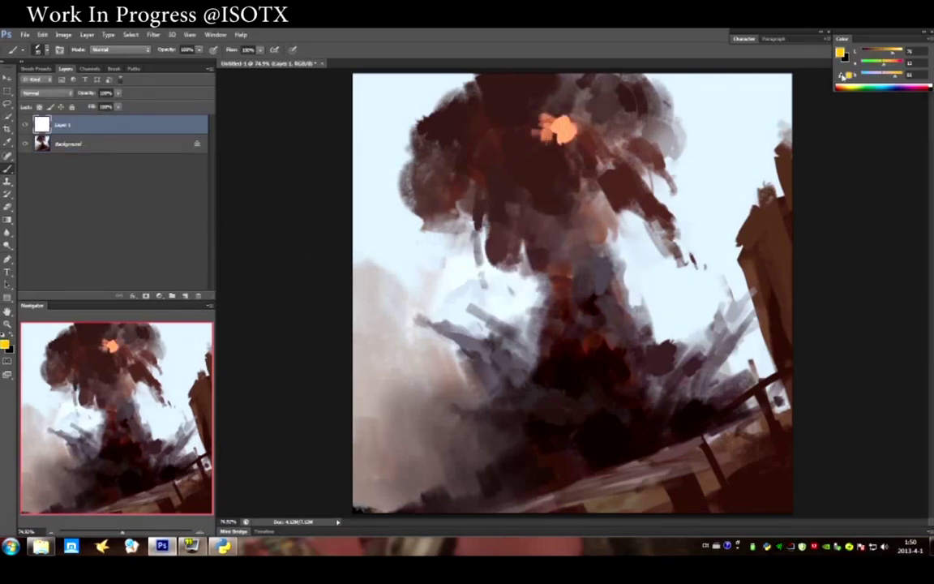
# Paint a red-orange fiery glow across the top of the mushroom cap.
pyautogui.moveTo(524, 123)
pyautogui.mouseDown()
pyautogui.moveTo(489, 146)
pyautogui.moveTo(491, 134)
pyautogui.mouseUp()
pyautogui.keyDown('alt'); pyautogui.click(485, 146); pyautogui.keyUp('alt')
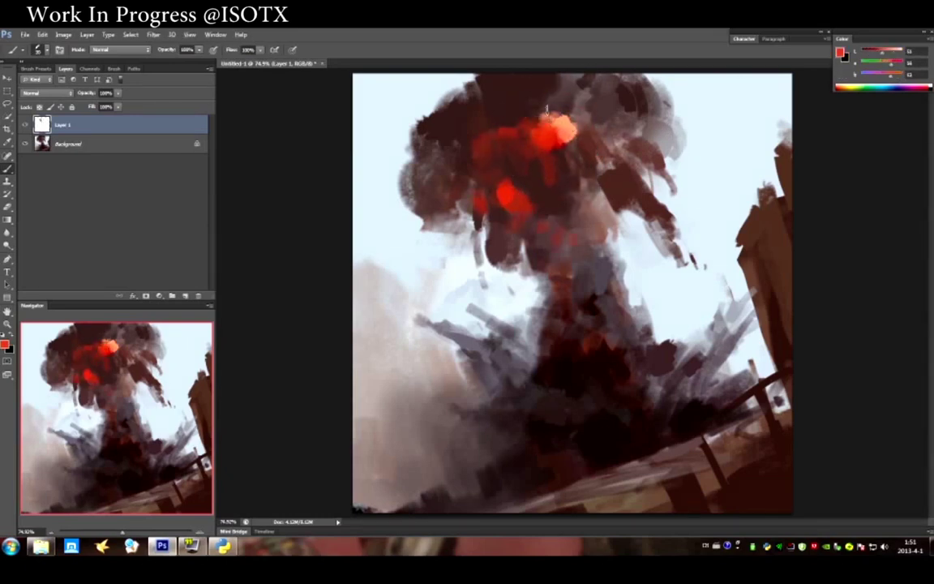
pyautogui.moveTo(515, 77)
pyautogui.mouseDown()
pyautogui.moveTo(483, 102)
pyautogui.moveTo(599, 118)
pyautogui.mouseUp()
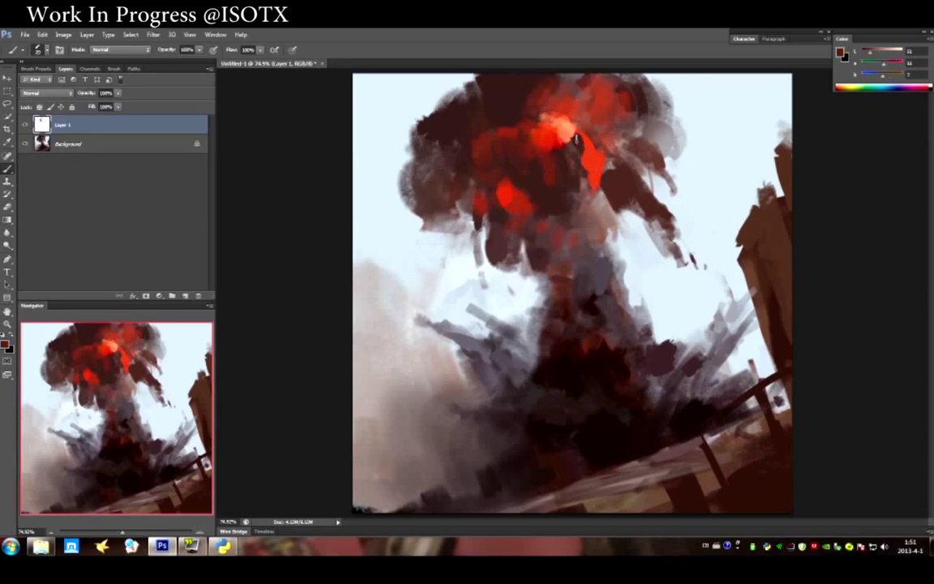
pyautogui.moveTo(496, 121)
pyautogui.mouseDown()
pyautogui.moveTo(531, 116)
pyautogui.moveTo(487, 85)
pyautogui.moveTo(559, 130)
pyautogui.moveTo(629, 142)
pyautogui.moveTo(617, 115)
pyautogui.moveTo(643, 110)
pyautogui.moveTo(513, 159)
pyautogui.mouseUp()
pyautogui.keyDown('alt'); pyautogui.click(543, 134); pyautogui.keyUp('alt')
pyautogui.keyDown('alt'); pyautogui.click(572, 109); pyautogui.keyUp('alt')
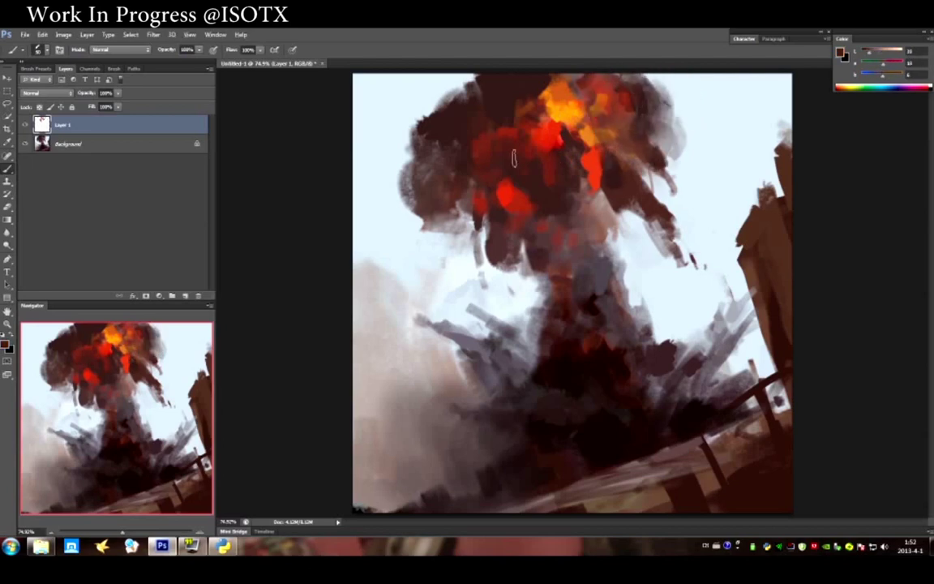
# Darken the upper-left part of the cloud with dark brown.
pyautogui.moveTo(442, 85); pyautogui.dragTo(406, 142)
pyautogui.moveTo(470, 69); pyautogui.dragTo(495, 152)
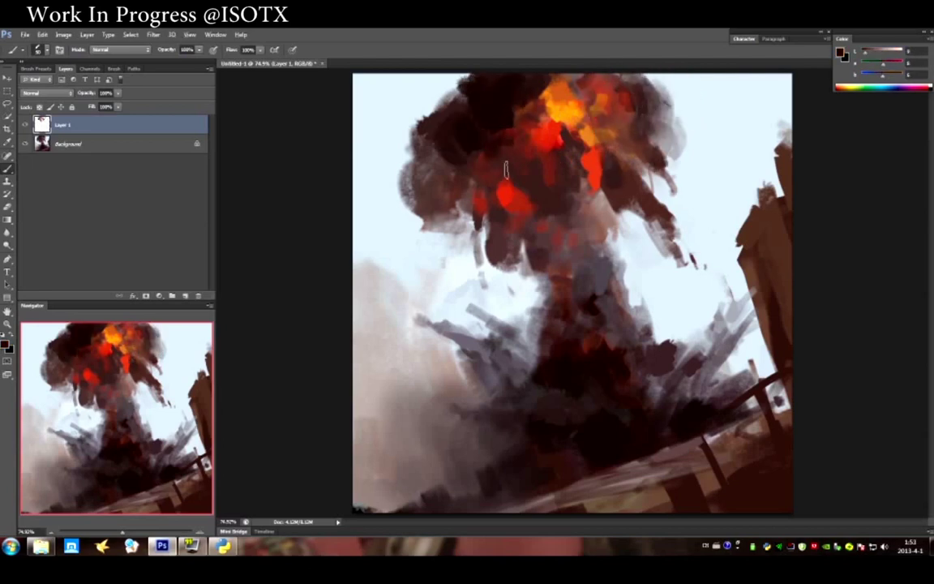
pyautogui.keyDown('alt'); pyautogui.click(469, 129); pyautogui.keyUp('alt')
pyautogui.moveTo(422, 154); pyautogui.dragTo(497, 174)
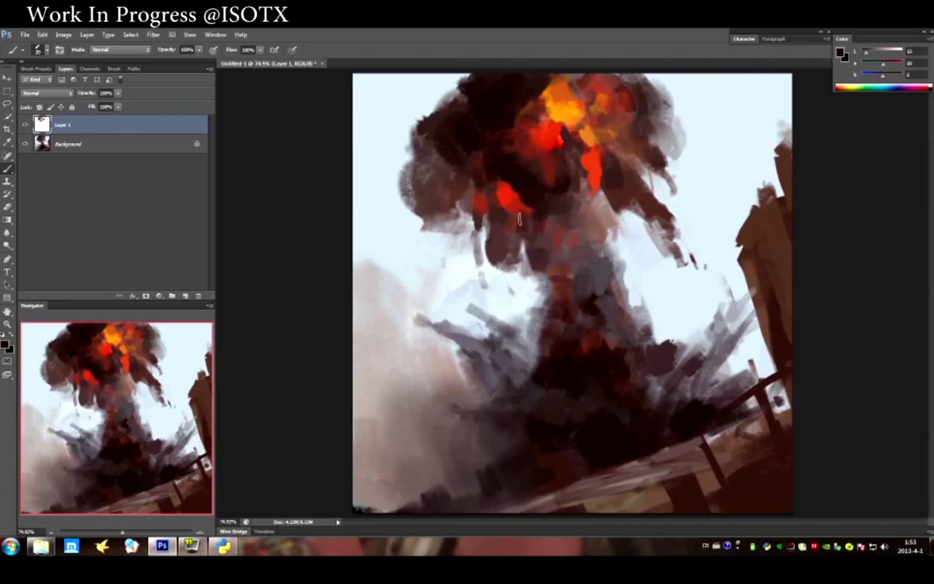
# Paint a red fiery streak down the stem, overpainting the yellow with darker red.
pyautogui.keyDown('alt'); pyautogui.click(584, 140); pyautogui.keyUp('alt')
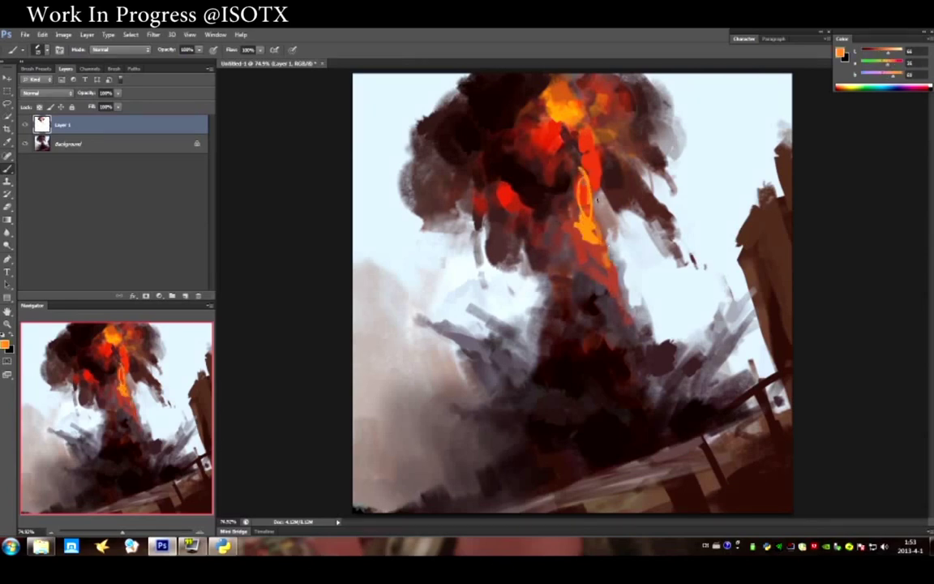
pyautogui.moveTo(599, 198); pyautogui.dragTo(591, 235)
pyautogui.keyDown('alt'); pyautogui.click(608, 175); pyautogui.keyUp('alt')
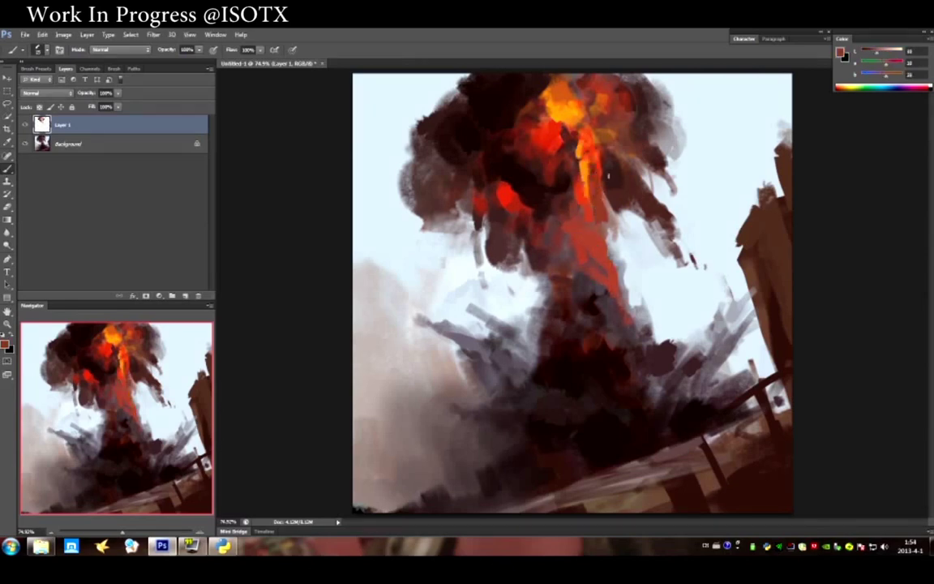
pyautogui.keyDown('alt'); pyautogui.click(598, 130); pyautogui.keyUp('alt')
pyautogui.moveTo(581, 150); pyautogui.dragTo(584, 195)
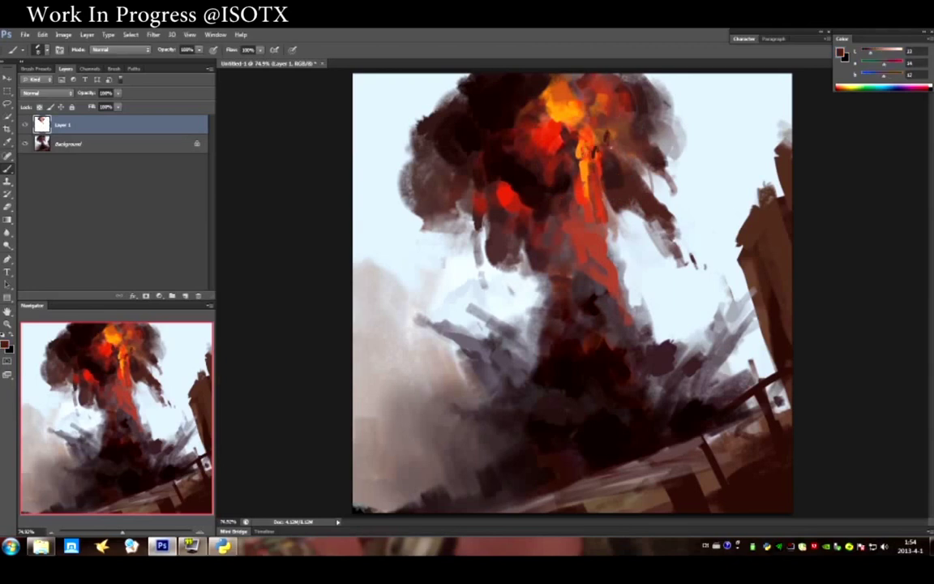
pyautogui.keyDown('alt'); pyautogui.click(524, 148); pyautogui.keyUp('alt')
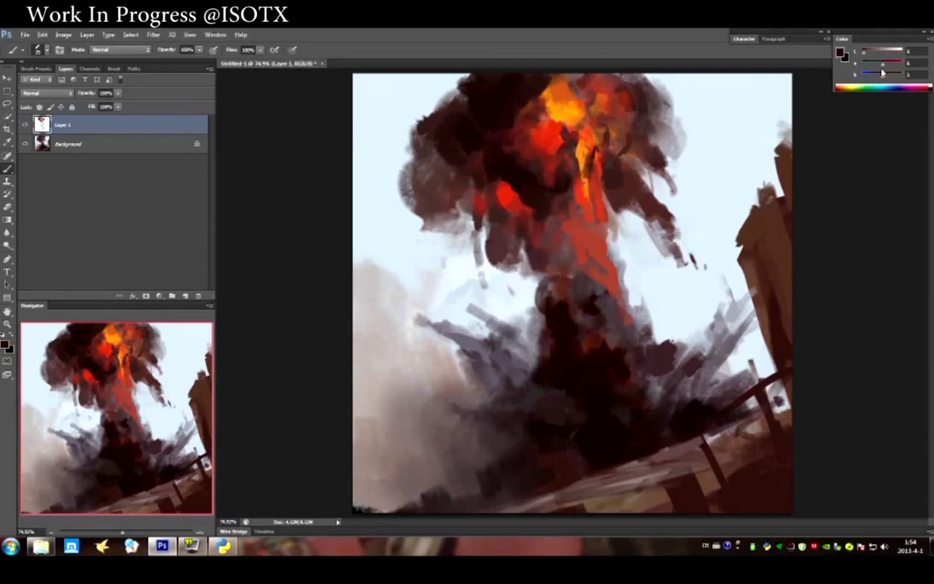
# Sample a dark smoke tone and streak it over the lower-left smoke at the explosion's base.
pyautogui.keyDown('alt'); pyautogui.click(592, 370); pyautogui.keyUp('alt')
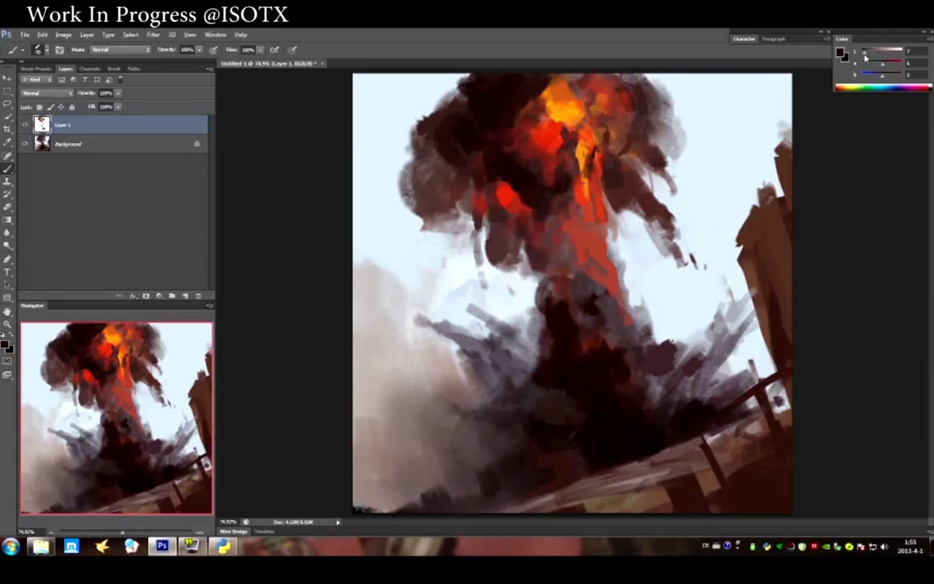
pyautogui.moveTo(486, 402)
pyautogui.mouseDown()
pyautogui.moveTo(425, 401)
pyautogui.moveTo(492, 418)
pyautogui.mouseUp()
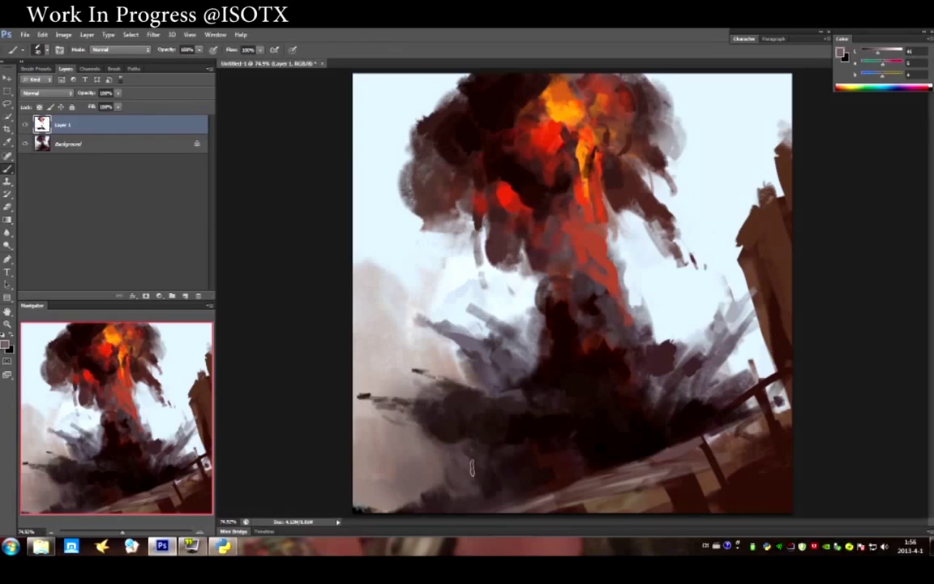
# On the Background layer, paint pale sky colour over the grey smoke on the right.
pyautogui.hotkey('alt', '[')
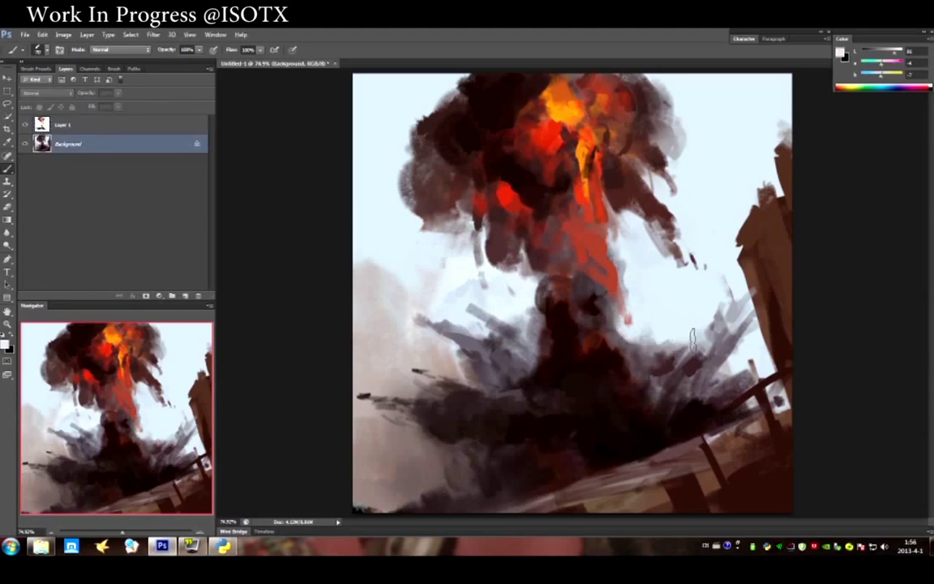
pyautogui.moveTo(625, 304); pyautogui.dragTo(576, 353)
pyautogui.moveTo(673, 264); pyautogui.dragTo(730, 329)
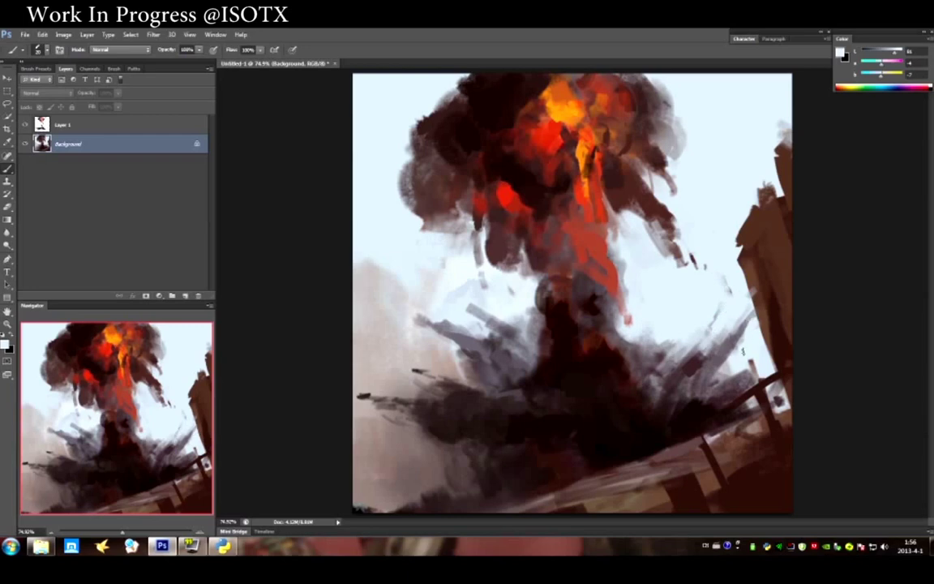
pyautogui.moveTo(615, 347)
pyautogui.mouseDown()
pyautogui.moveTo(605, 370)
pyautogui.moveTo(620, 347)
pyautogui.mouseUp()
pyautogui.keyDown('alt'); pyautogui.click(627, 360); pyautogui.keyUp('alt')
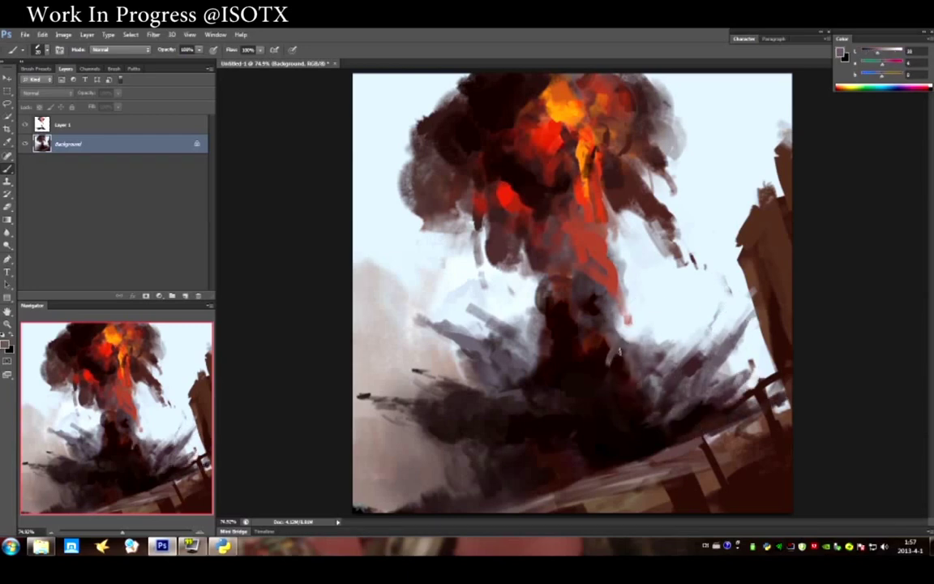
# Sample orange from the fire and paint it further down the column.
pyautogui.keyDown('alt'); pyautogui.click(592, 343); pyautogui.keyUp('alt')
pyautogui.keyDown('alt'); pyautogui.click(584, 167); pyautogui.keyUp('alt')
pyautogui.moveTo(586, 288); pyautogui.dragTo(578, 235)
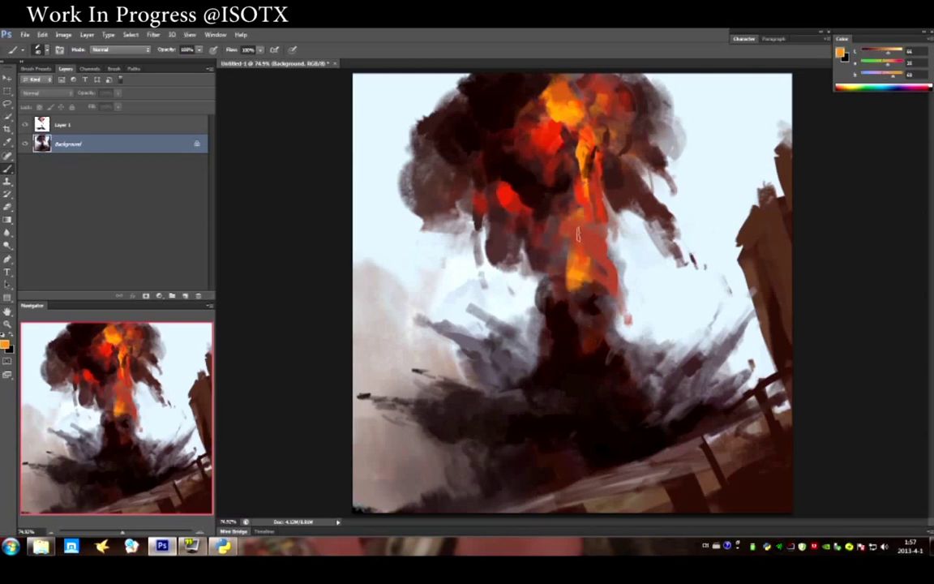
# On Layer 1, add pale-orange highlights and deeper orange lower on the fire column.
pyautogui.hotkey('alt', ']')
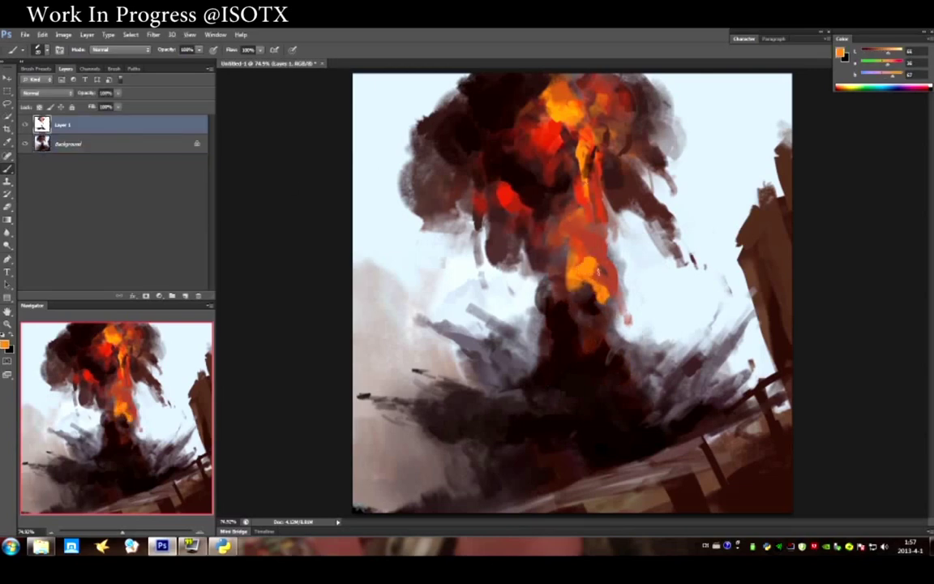
pyautogui.moveTo(535, 243); pyautogui.dragTo(519, 207)
pyautogui.moveTo(584, 212); pyautogui.dragTo(590, 237)
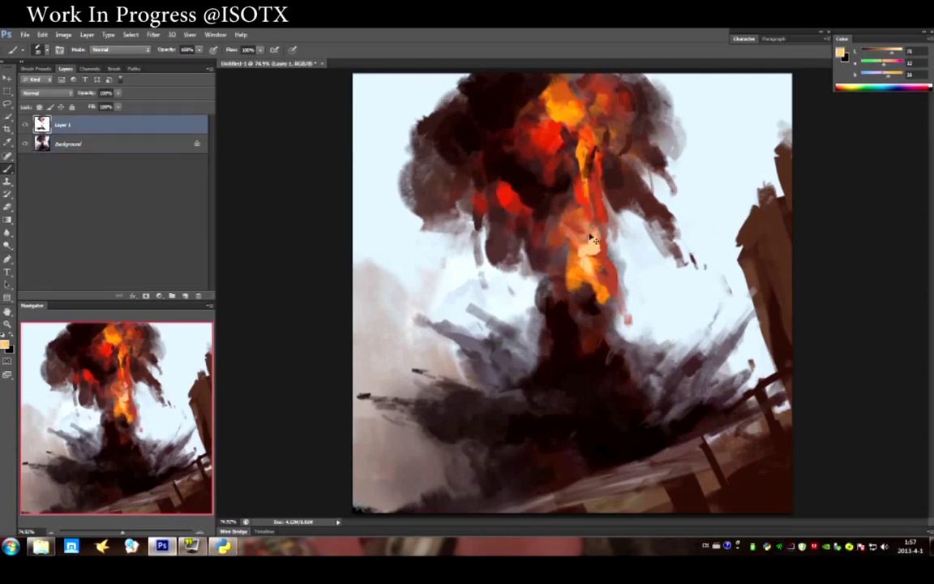
pyautogui.keyDown('alt'); pyautogui.click(606, 292); pyautogui.keyUp('alt')
pyautogui.moveTo(608, 290); pyautogui.dragTo(610, 318)
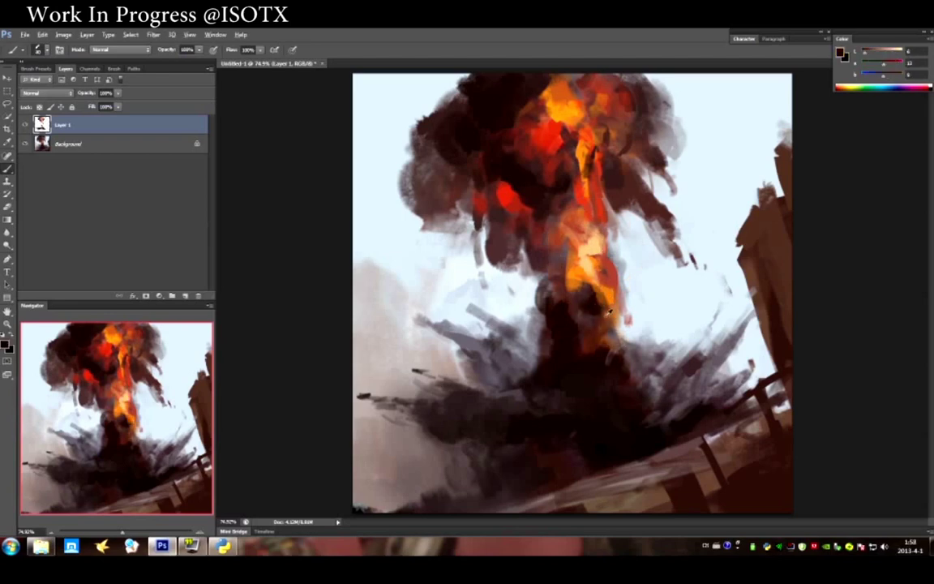
# Sample dark brown and near-black smoke tones and paint drips under the cloud's left side.
pyautogui.keyDown('alt'); pyautogui.click(533, 306); pyautogui.keyUp('alt')
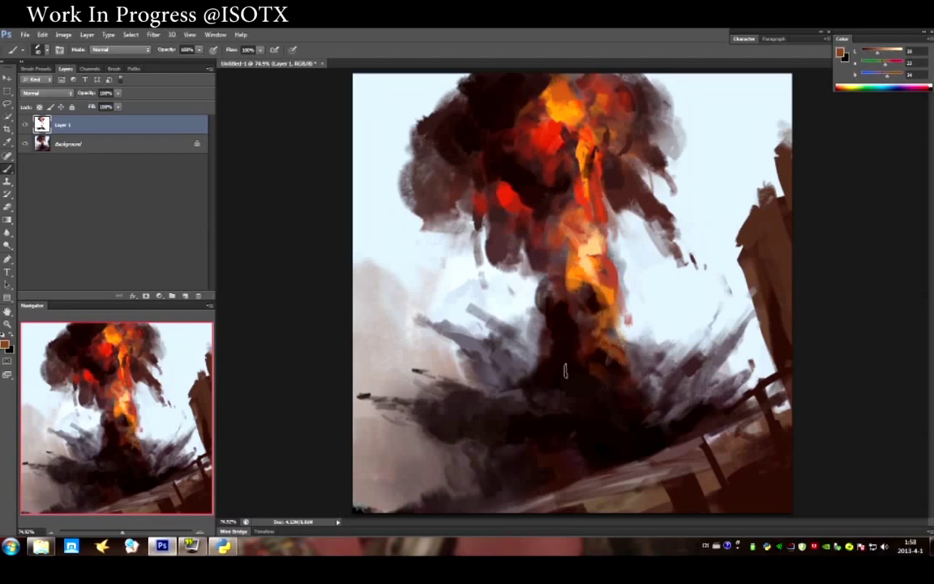
pyautogui.keyDown('alt'); pyautogui.click(509, 353); pyautogui.keyUp('alt')
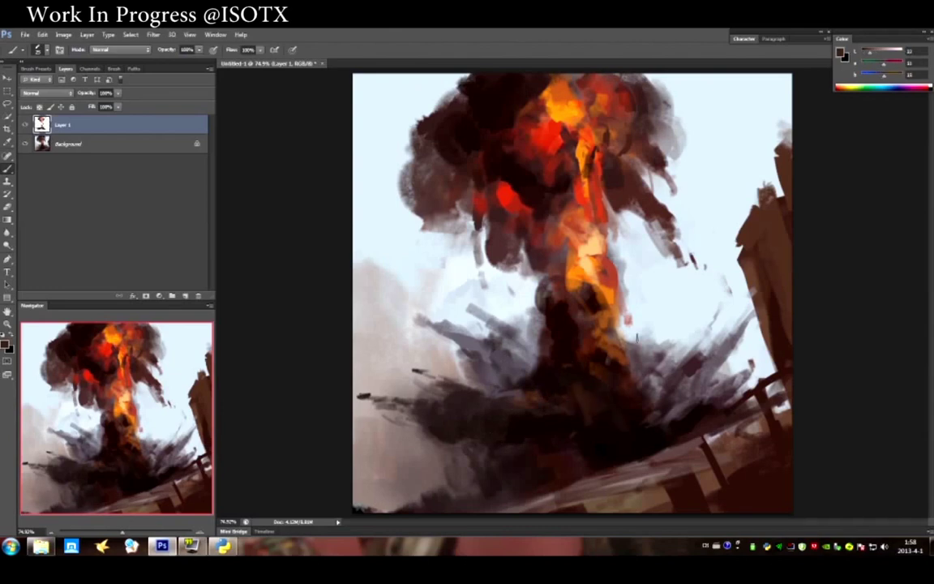
pyautogui.keyDown('alt'); pyautogui.click(497, 378); pyautogui.keyUp('alt')
pyautogui.keyDown('alt'); pyautogui.click(623, 427); pyautogui.keyUp('alt')
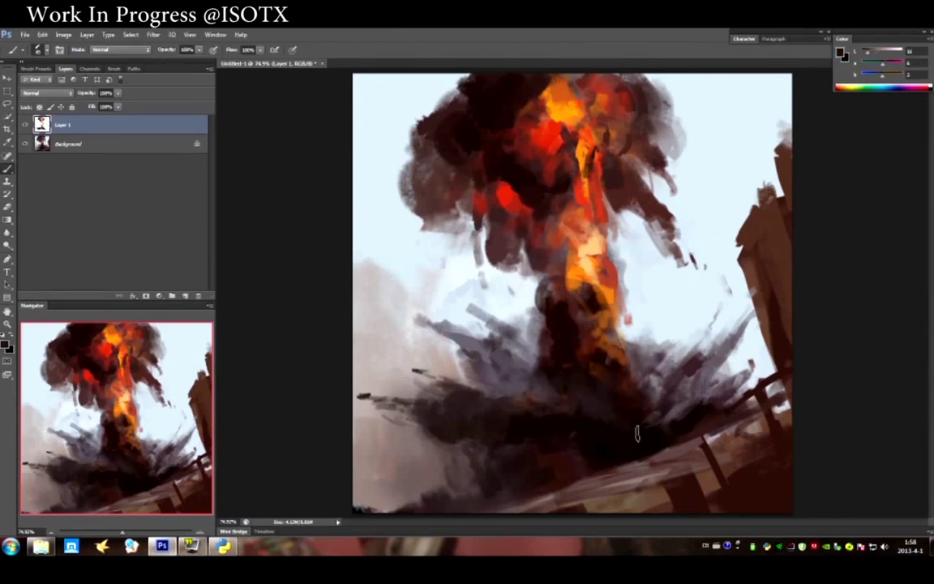
pyautogui.keyDown('alt'); pyautogui.click(449, 380); pyautogui.keyUp('alt')
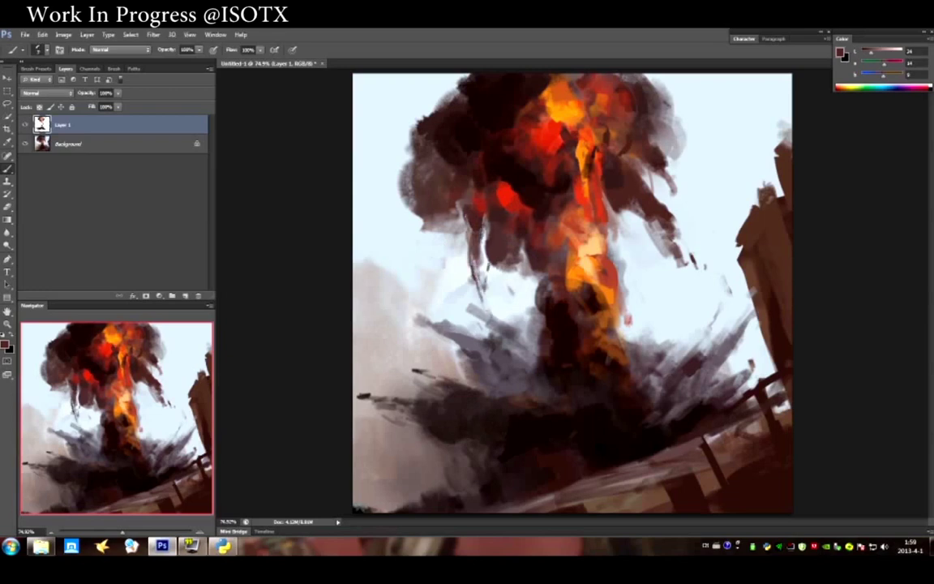
pyautogui.moveTo(450, 244); pyautogui.dragTo(438, 231)
pyautogui.keyDown('alt'); pyautogui.click(446, 182); pyautogui.keyUp('alt')
pyautogui.moveTo(418, 166); pyautogui.dragTo(446, 150)
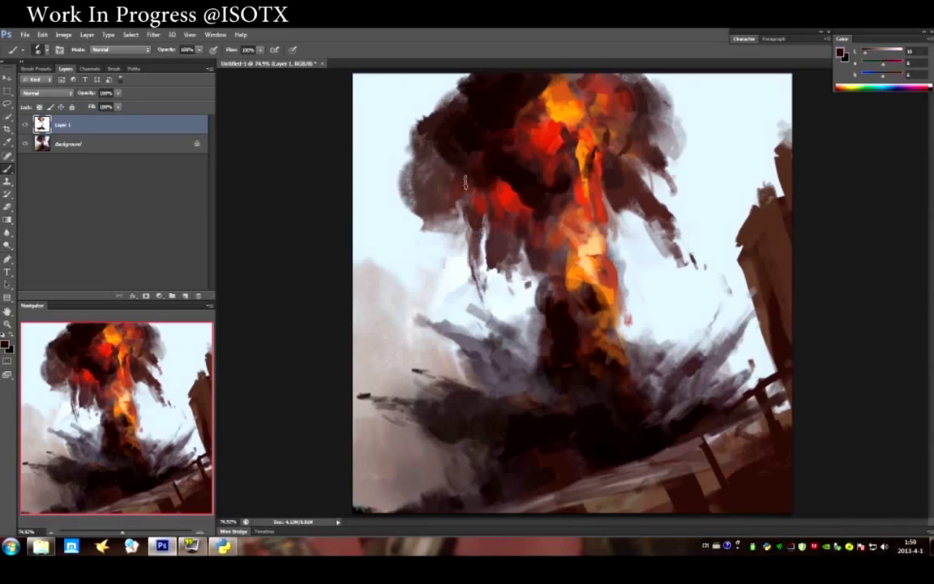
pyautogui.keyDown('alt'); pyautogui.click(531, 115); pyautogui.keyUp('alt')
# Paint light orange and red-orange strokes down the fire column toward the smoky base.
pyautogui.keyDown('alt'); pyautogui.click(559, 317); pyautogui.keyUp('alt')
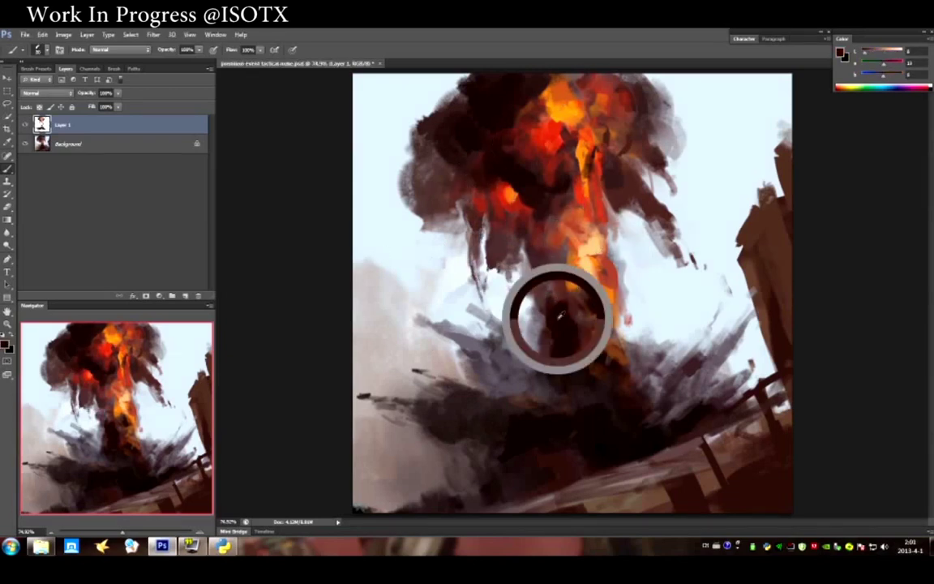
pyautogui.keyDown('alt'); pyautogui.click(594, 264); pyautogui.keyUp('alt')
pyautogui.moveTo(598, 261); pyautogui.dragTo(585, 243)
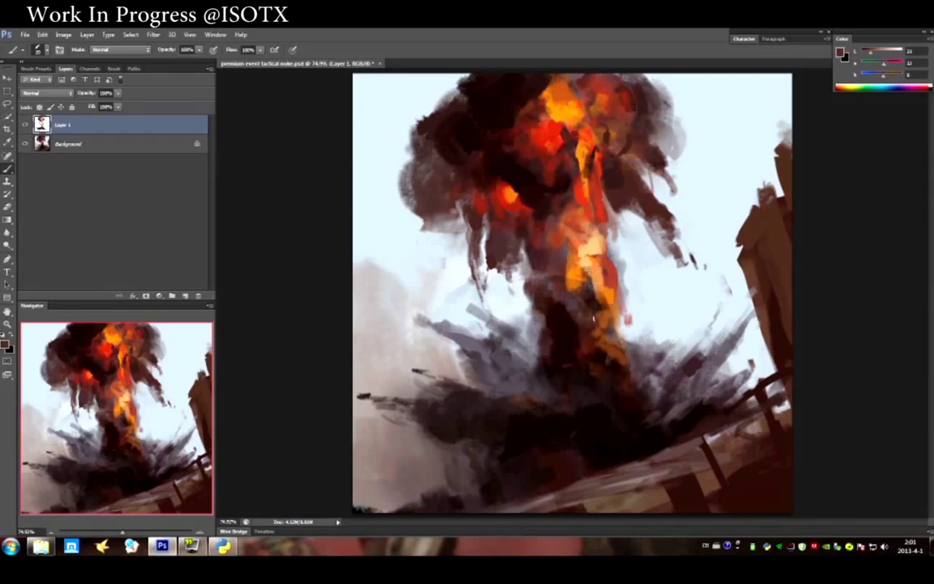
pyautogui.keyDown('alt'); pyautogui.click(529, 255); pyautogui.keyUp('alt')
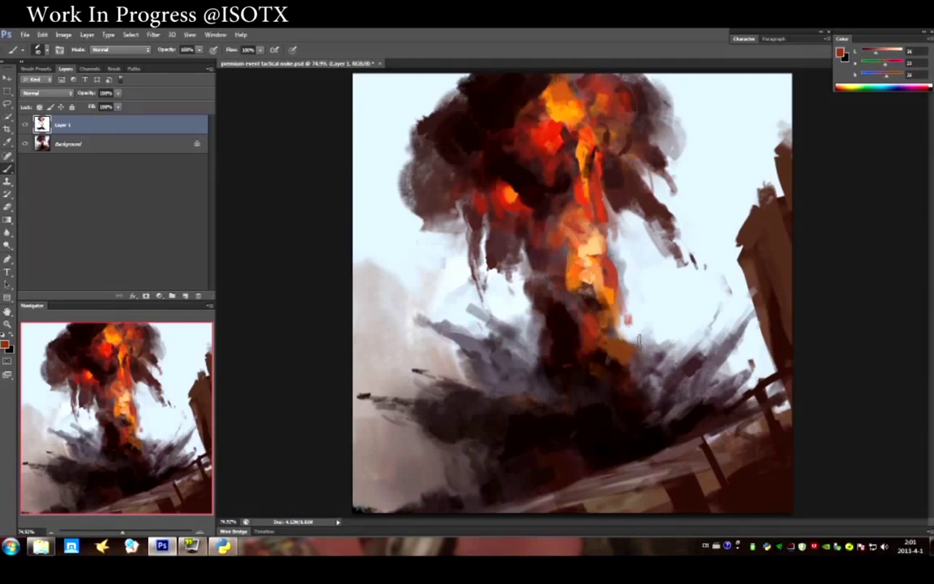
pyautogui.keyDown('alt'); pyautogui.click(613, 272); pyautogui.keyUp('alt')
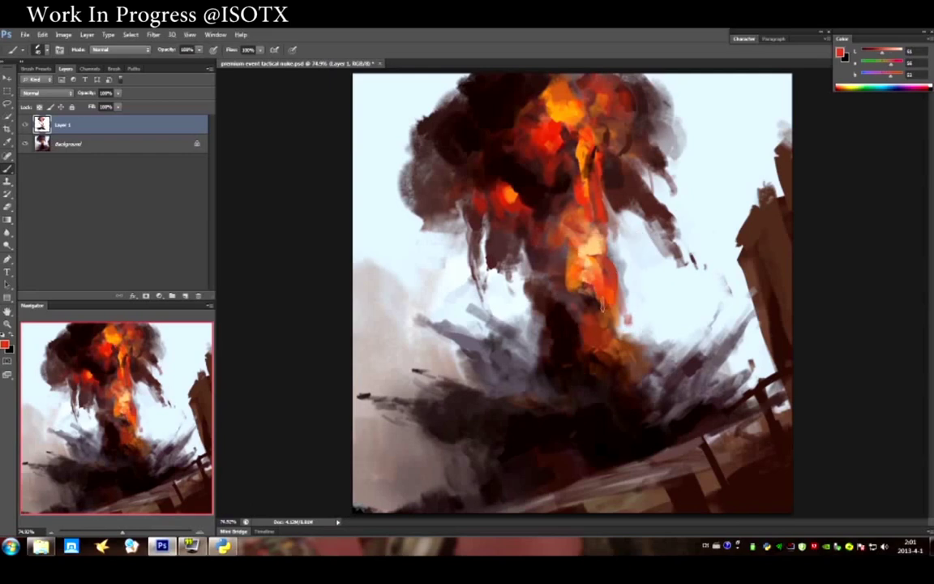
pyautogui.moveTo(614, 272); pyautogui.dragTo(613, 348)
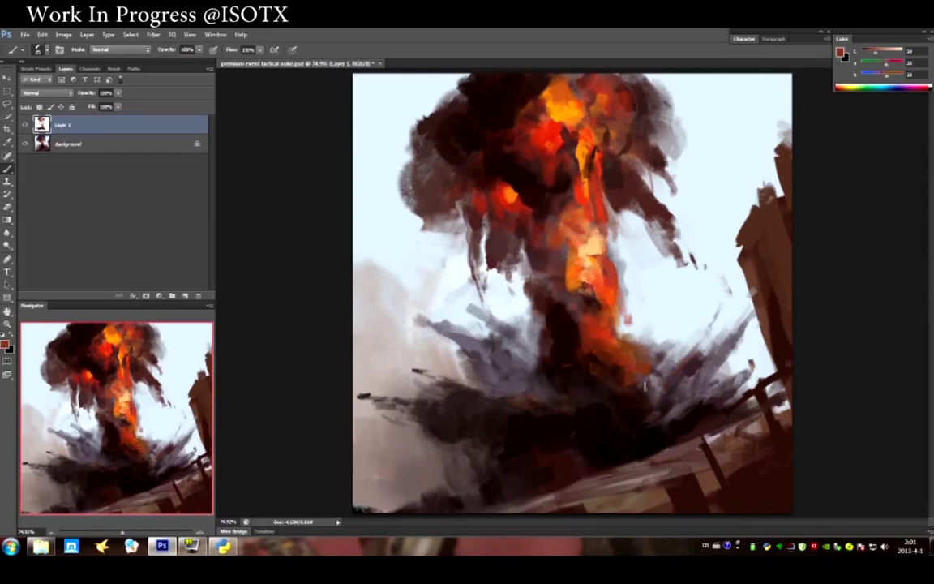
pyautogui.moveTo(664, 386); pyautogui.dragTo(631, 333)
# Sample orange, red-orange and dark brown tones from the mushroom cap.
pyautogui.keyDown('alt'); pyautogui.click(625, 329); pyautogui.keyUp('alt')
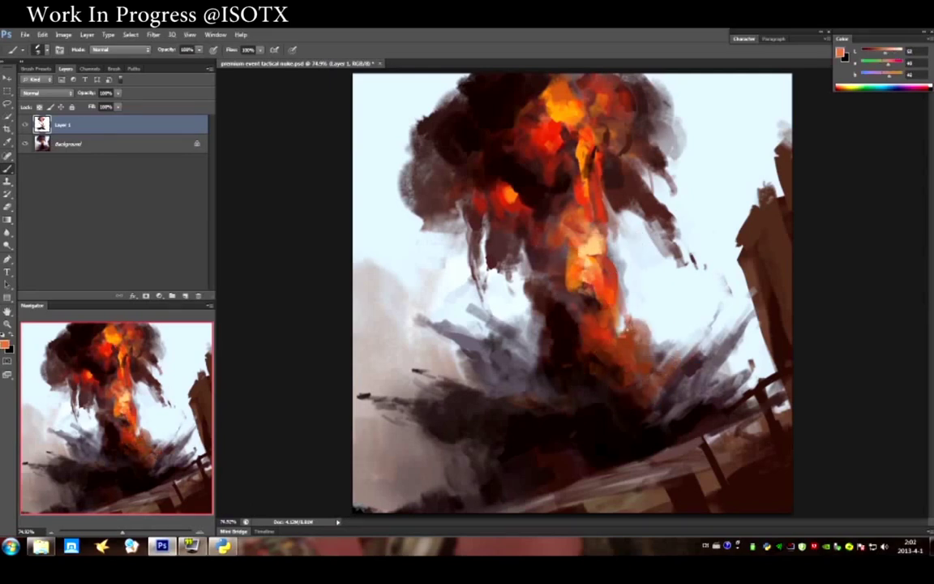
pyautogui.keyDown('alt'); pyautogui.click(570, 212); pyautogui.keyUp('alt')
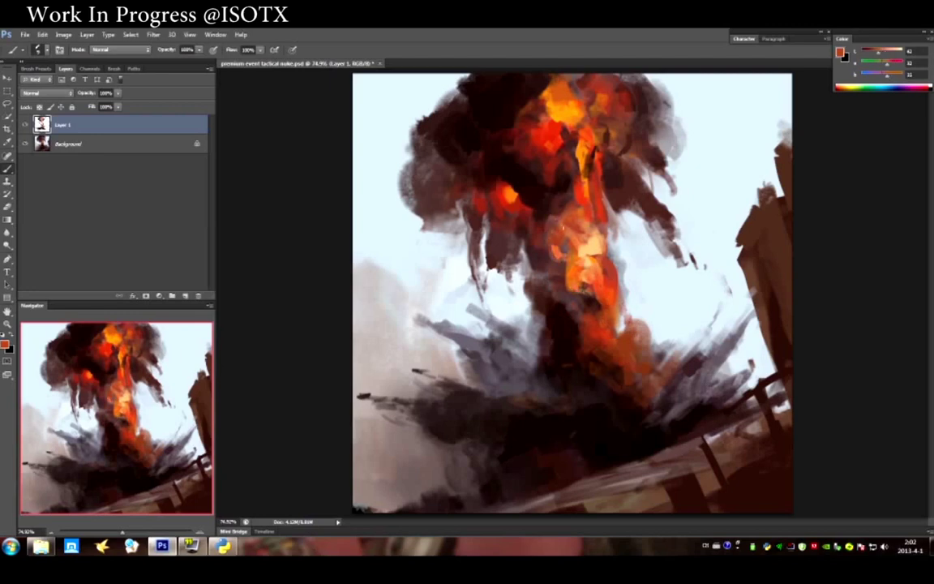
pyautogui.keyDown('alt'); pyautogui.click(550, 205); pyautogui.keyUp('alt')
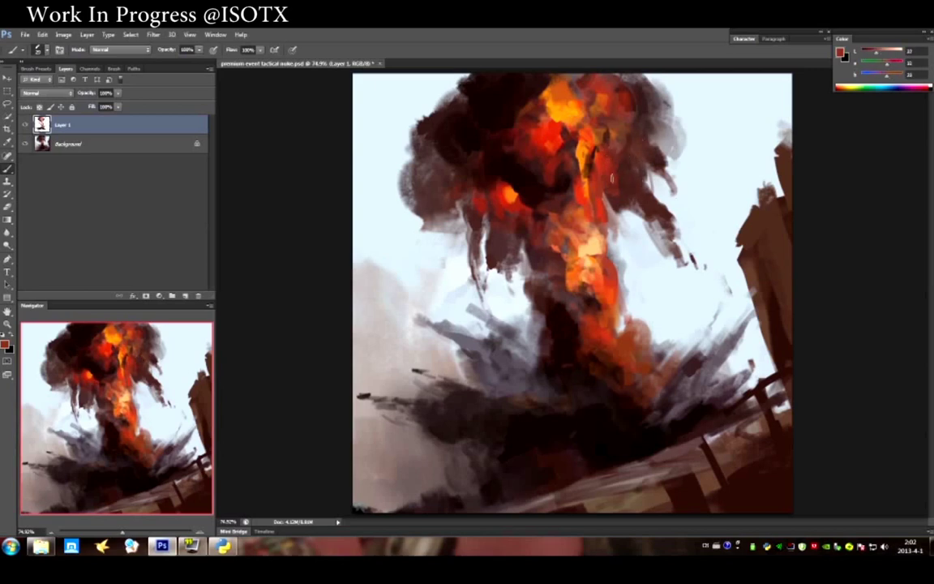
pyautogui.keyDown('alt'); pyautogui.click(533, 149); pyautogui.keyUp('alt')
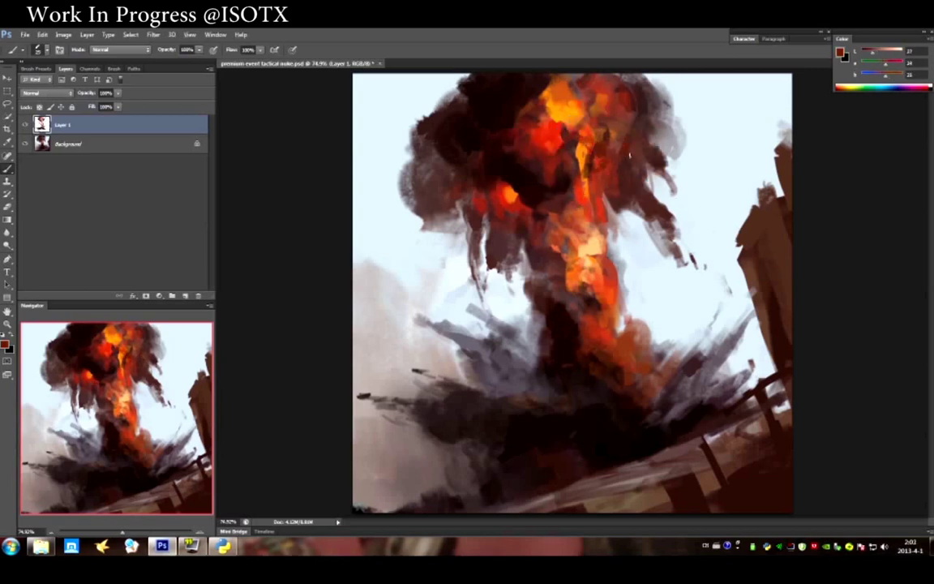
pyautogui.keyDown('alt'); pyautogui.click(550, 103); pyautogui.keyUp('alt')
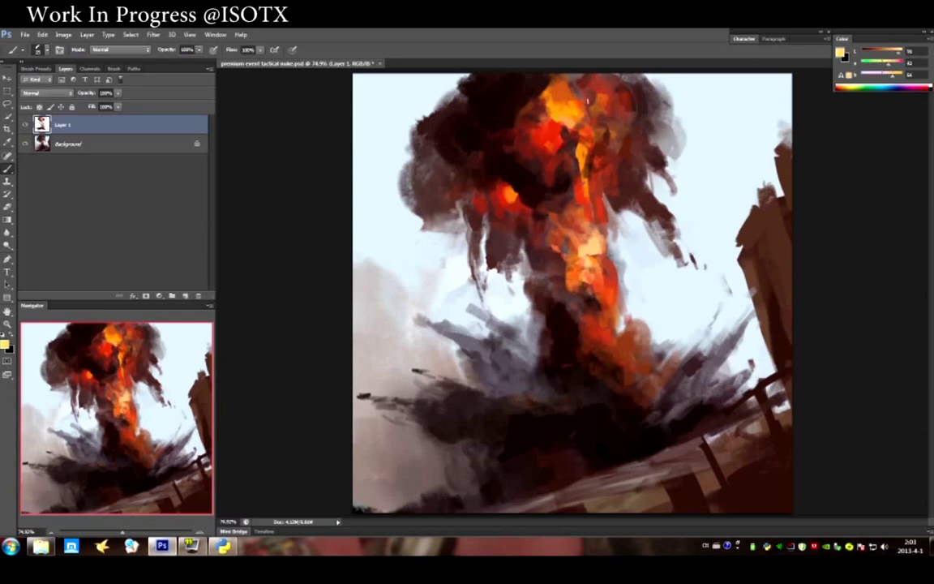
# Brush bright yellow-orange highlights into the upper fireball, then sample a dark brown.
pyautogui.keyDown('alt'); pyautogui.click(581, 116); pyautogui.keyUp('alt')
pyautogui.moveTo(548, 131); pyautogui.dragTo(479, 113)
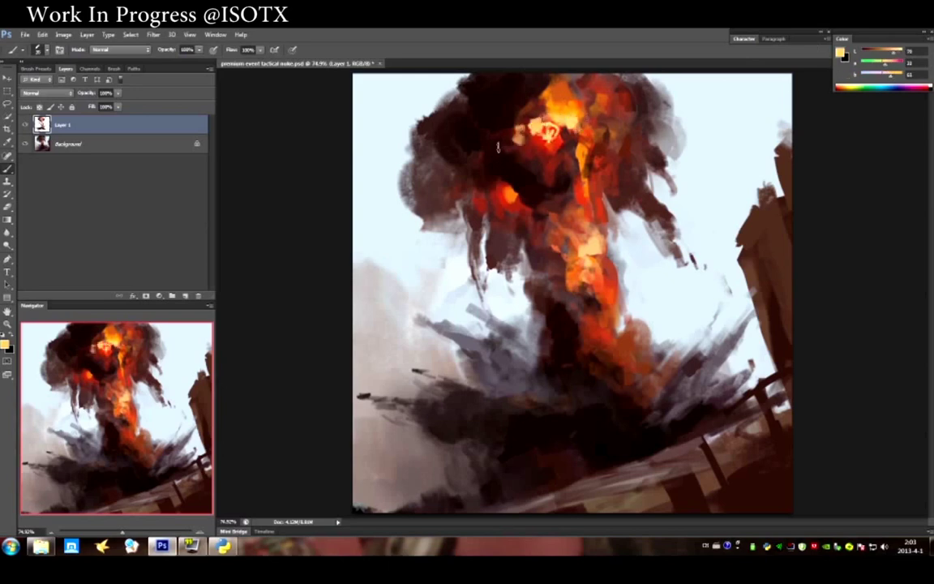
pyautogui.keyDown('alt'); pyautogui.click(539, 132); pyautogui.keyUp('alt')
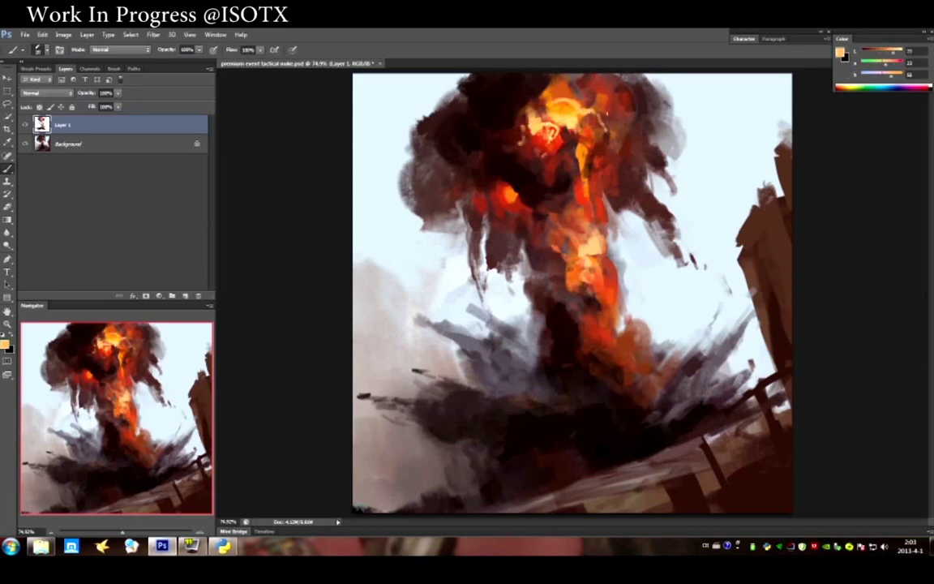
pyautogui.keyDown('alt'); pyautogui.click(584, 129); pyautogui.keyUp('alt')
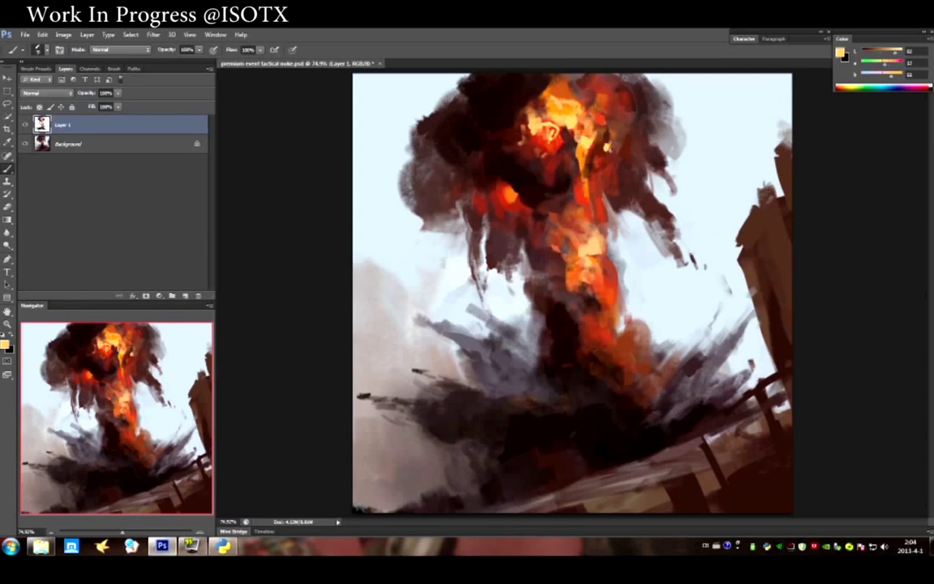
pyautogui.keyDown('alt'); pyautogui.click(566, 148); pyautogui.keyUp('alt')
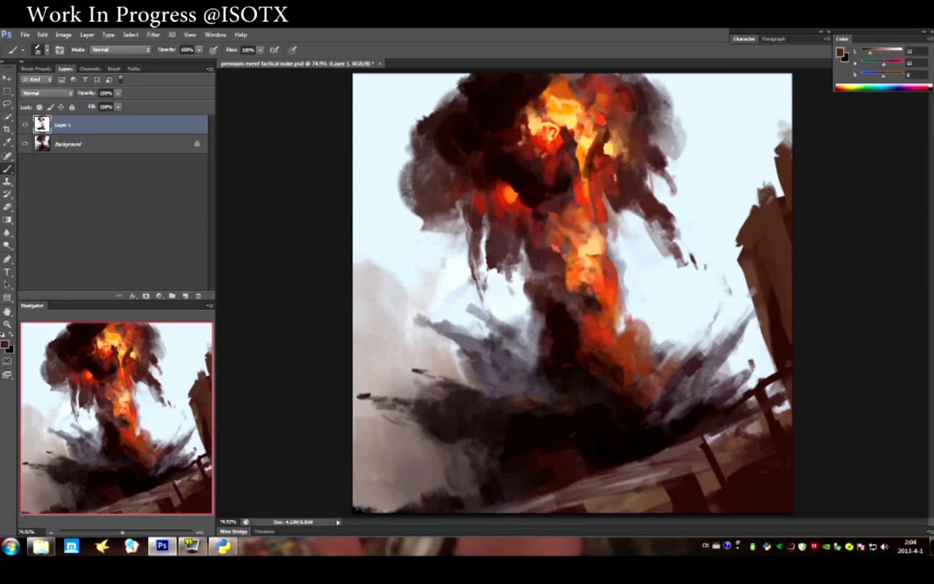
# Sample dark brown from the stem and darken the lower fireball stem.
pyautogui.keyDown('alt'); pyautogui.click(596, 300); pyautogui.keyUp('alt')
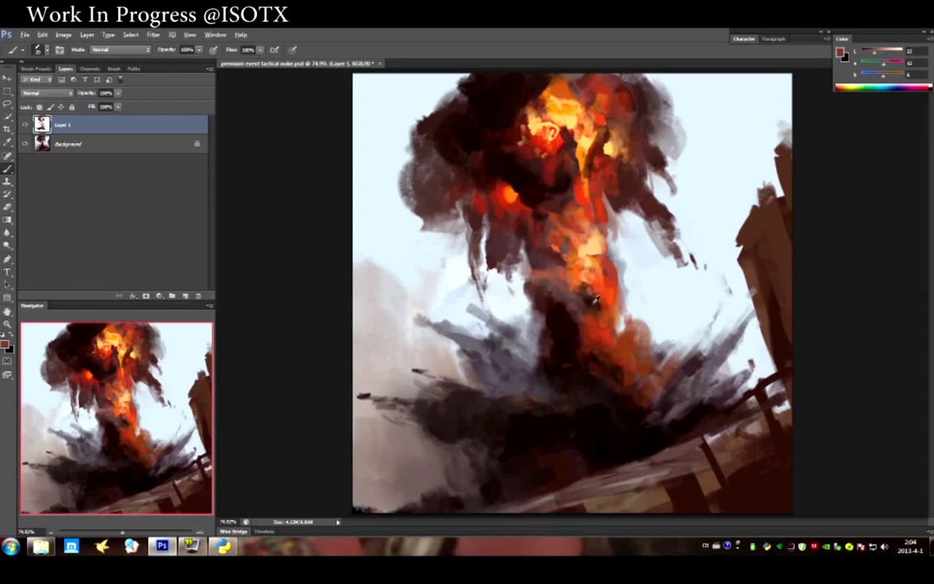
pyautogui.keyDown('alt'); pyautogui.click(543, 268); pyautogui.keyUp('alt')
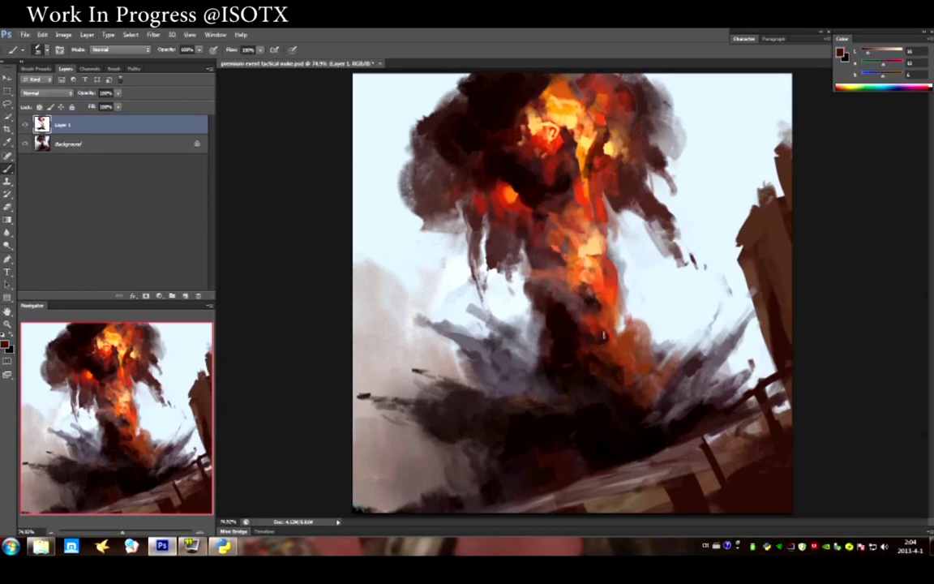
pyautogui.keyDown('alt'); pyautogui.click(562, 307); pyautogui.keyUp('alt')
pyautogui.moveTo(559, 291); pyautogui.dragTo(596, 369)
pyautogui.moveTo(567, 332); pyautogui.dragTo(596, 353)
pyautogui.moveTo(596, 389); pyautogui.dragTo(665, 357)
# Try near-black strokes on the stem, then undo them.
pyautogui.keyDown('alt'); pyautogui.click(764, 399); pyautogui.keyUp('alt')
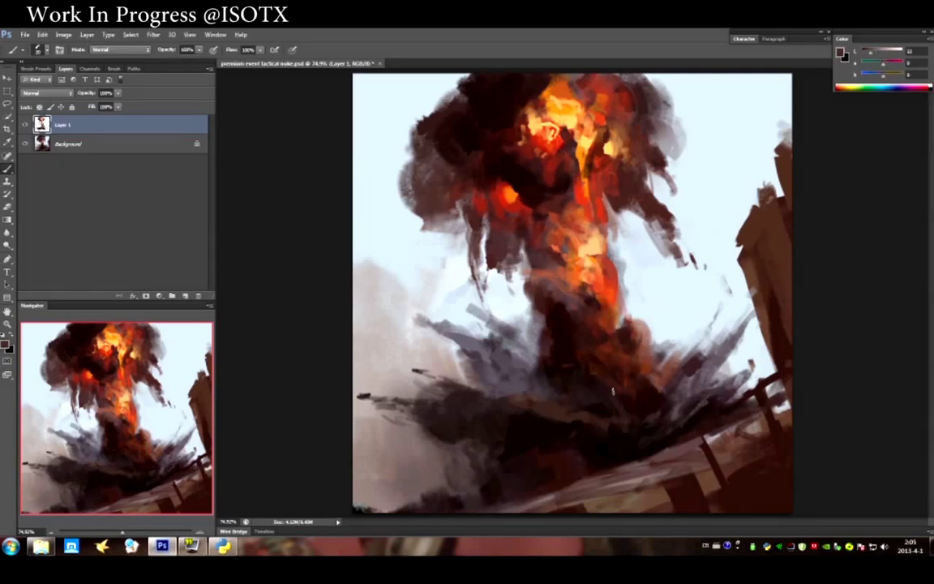
pyautogui.keyDown('alt'); pyautogui.click(545, 377); pyautogui.keyUp('alt')
pyautogui.moveTo(523, 340)
pyautogui.mouseDown()
pyautogui.moveTo(564, 389)
pyautogui.moveTo(592, 381)
pyautogui.mouseUp()
pyautogui.hotkey('ctrl', 'alt', 'z')
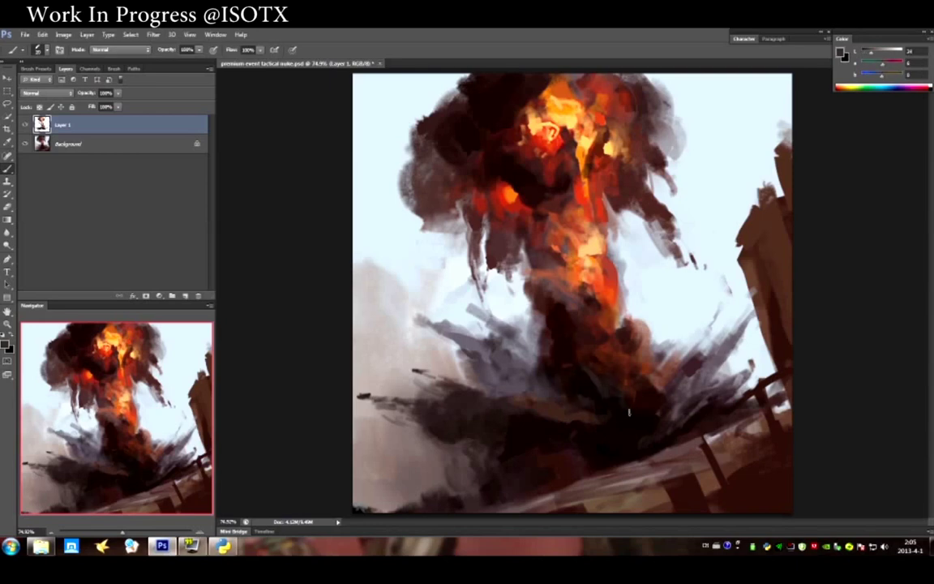
pyautogui.hotkey('ctrl', 'alt', 'z')
# Sample a dark reddish brown and darken the stem base and upper-left fire.
pyautogui.keyDown('alt'); pyautogui.click(589, 380); pyautogui.keyUp('alt')
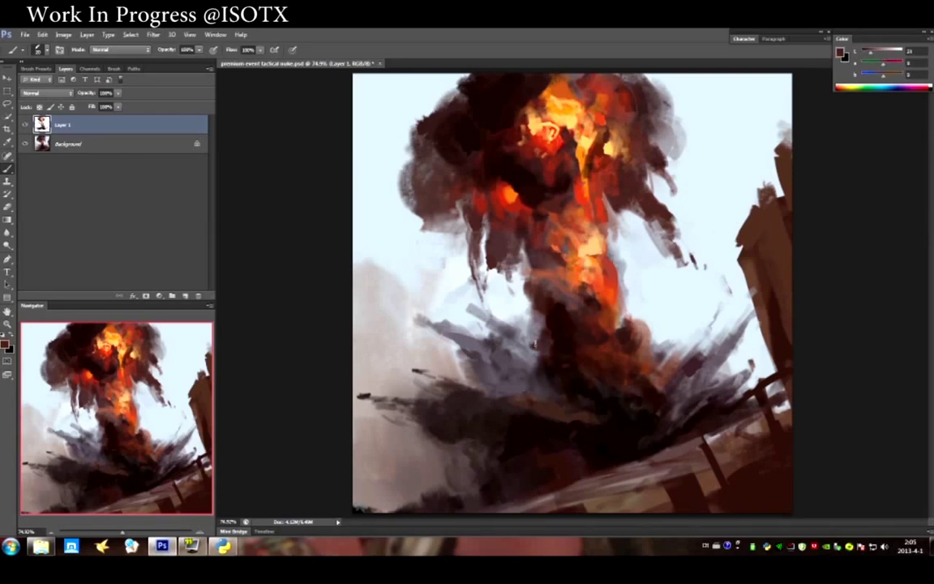
pyautogui.keyDown('alt'); pyautogui.click(555, 350); pyautogui.keyUp('alt')
pyautogui.moveTo(519, 361); pyautogui.dragTo(540, 381)
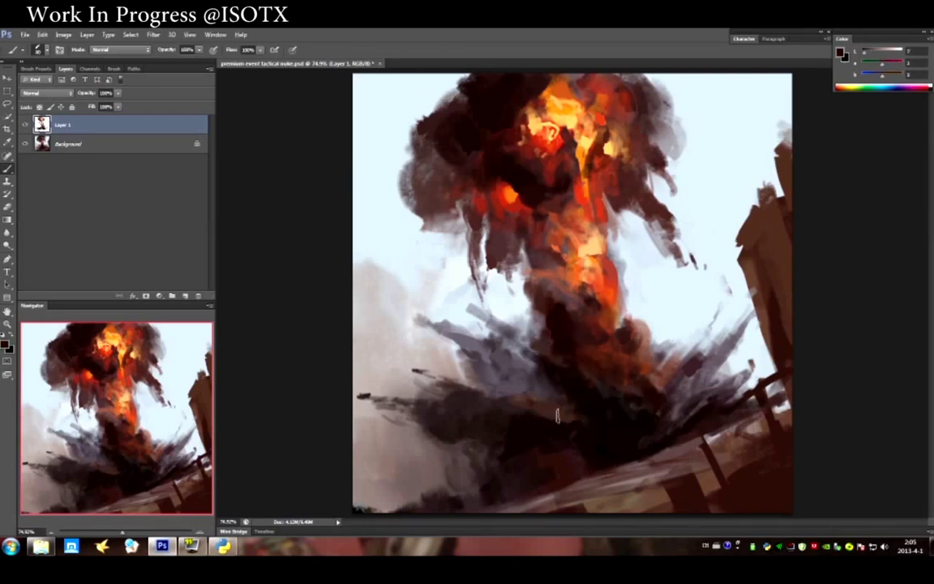
pyautogui.moveTo(430, 170)
pyautogui.mouseDown()
pyautogui.moveTo(474, 220)
pyautogui.moveTo(477, 200)
pyautogui.moveTo(483, 297)
pyautogui.mouseUp()
# Darken the smoke column's left side and soften the upper-left smoke with grey-brown.
pyautogui.keyDown('alt'); pyautogui.click(455, 169); pyautogui.keyUp('alt')
pyautogui.keyDown('alt'); pyautogui.click(499, 195); pyautogui.keyUp('alt')
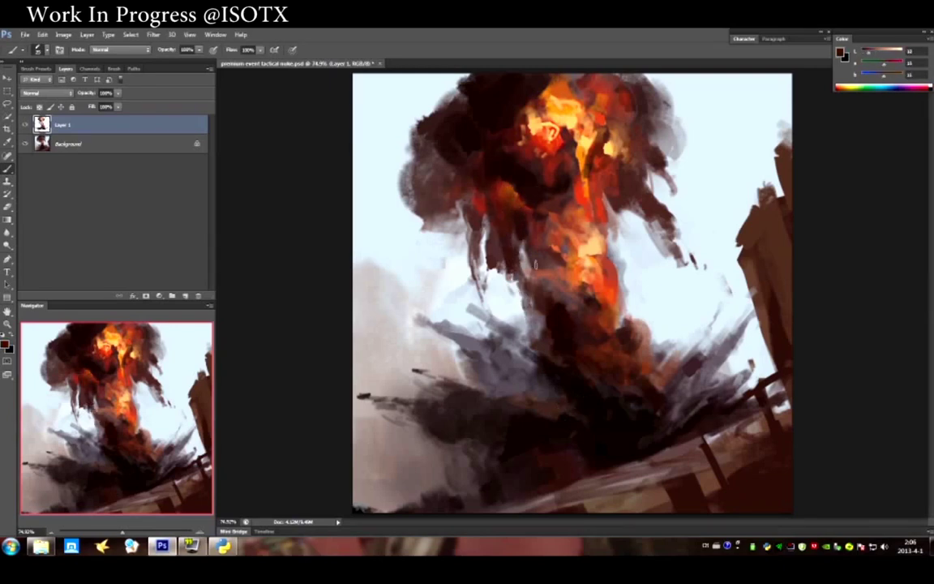
pyautogui.moveTo(460, 212); pyautogui.dragTo(479, 241)
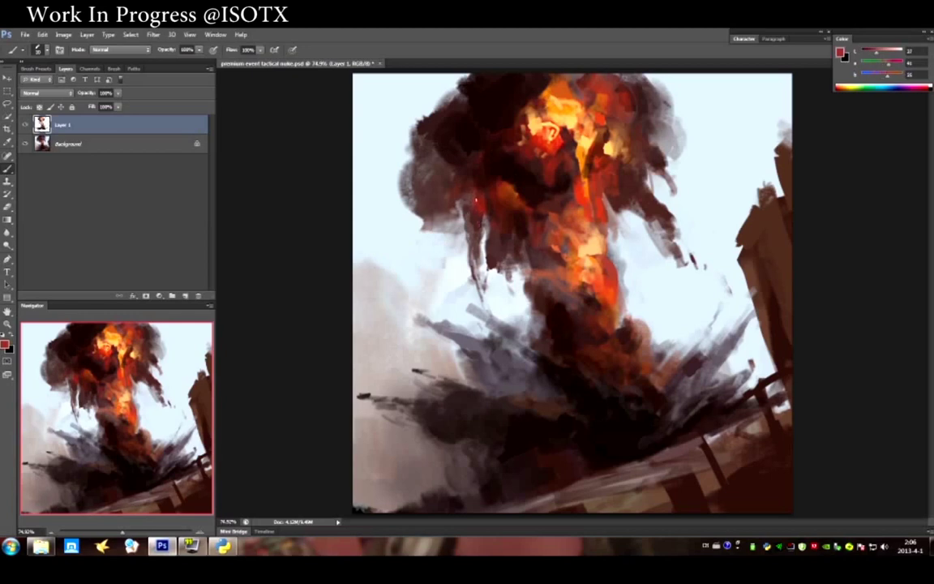
pyautogui.keyDown('alt'); pyautogui.click(426, 95); pyautogui.keyUp('alt')
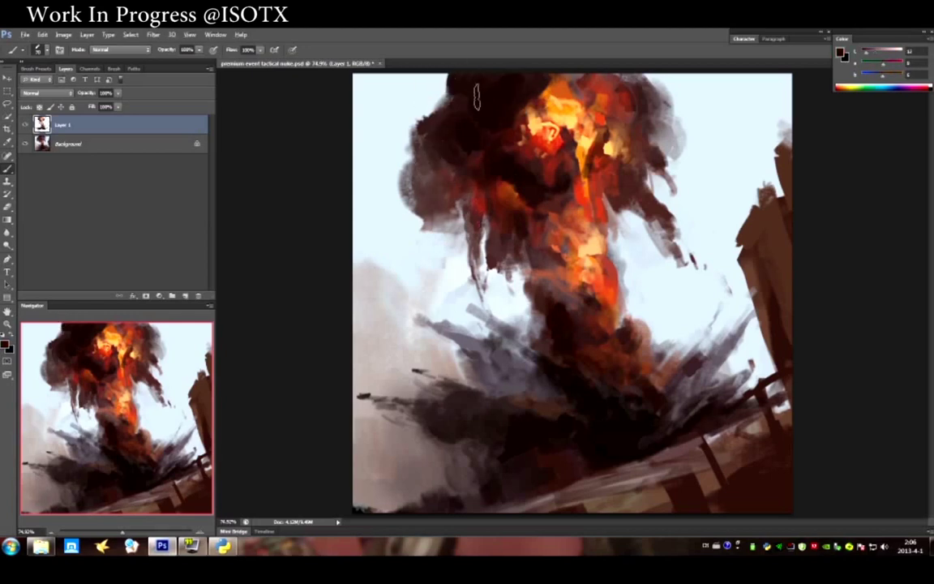
pyautogui.moveTo(456, 81)
pyautogui.mouseDown()
pyautogui.moveTo(382, 142)
pyautogui.moveTo(438, 167)
pyautogui.mouseUp()
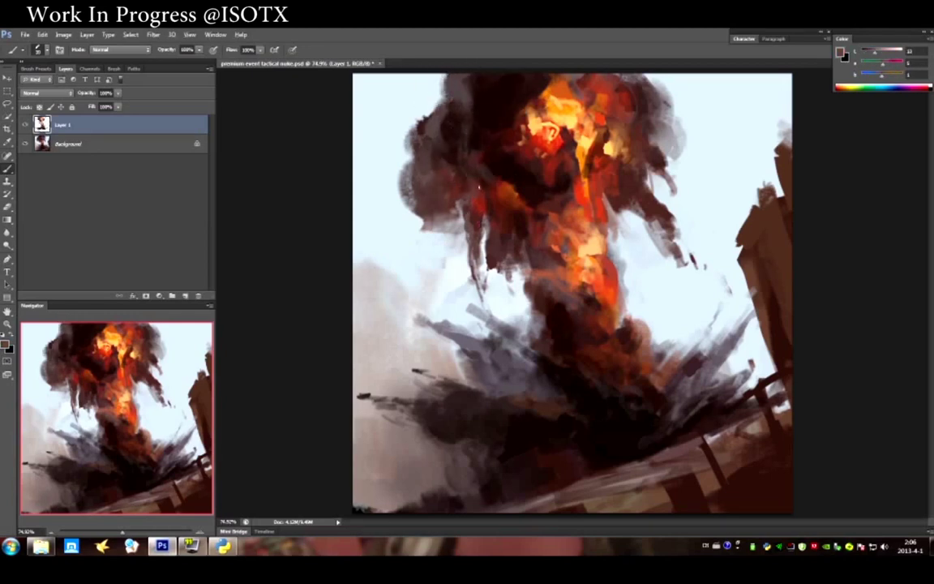
# Paint orange along the cloud top and darken the fireball's top with dark red.
pyautogui.keyDown('alt'); pyautogui.click(478, 96); pyautogui.keyUp('alt')
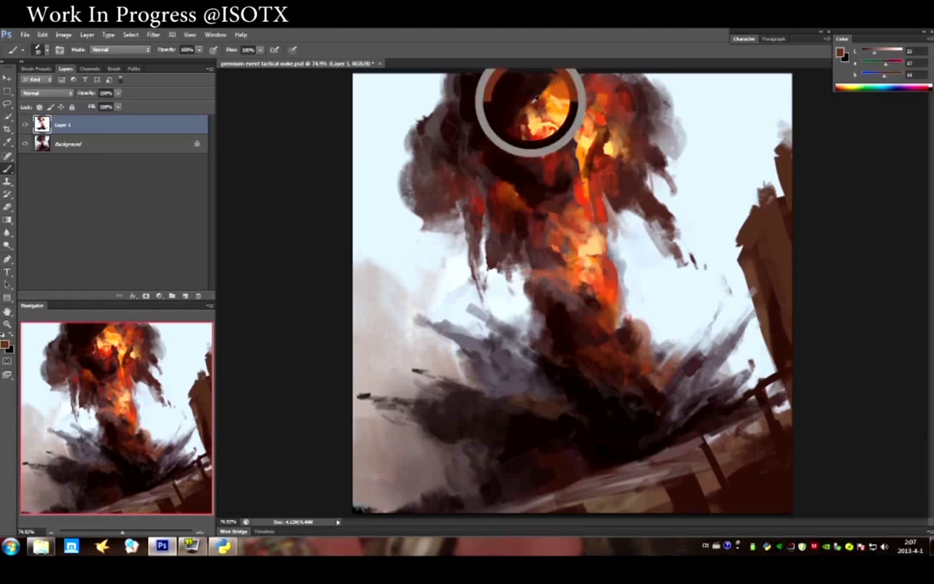
pyautogui.moveTo(480, 81); pyautogui.dragTo(574, 73)
pyautogui.keyDown('alt'); pyautogui.click(487, 77); pyautogui.keyUp('alt')
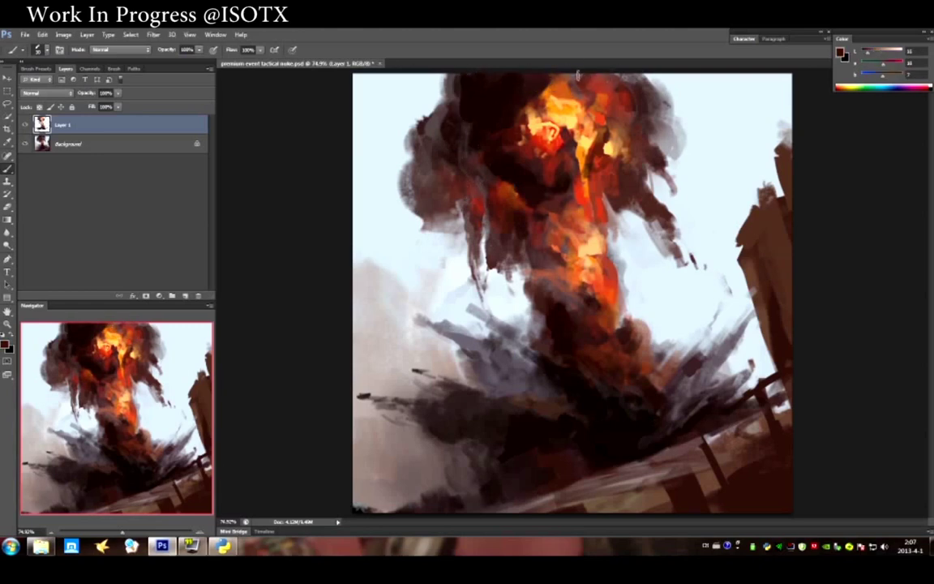
pyautogui.moveTo(499, 73); pyautogui.dragTo(582, 75)
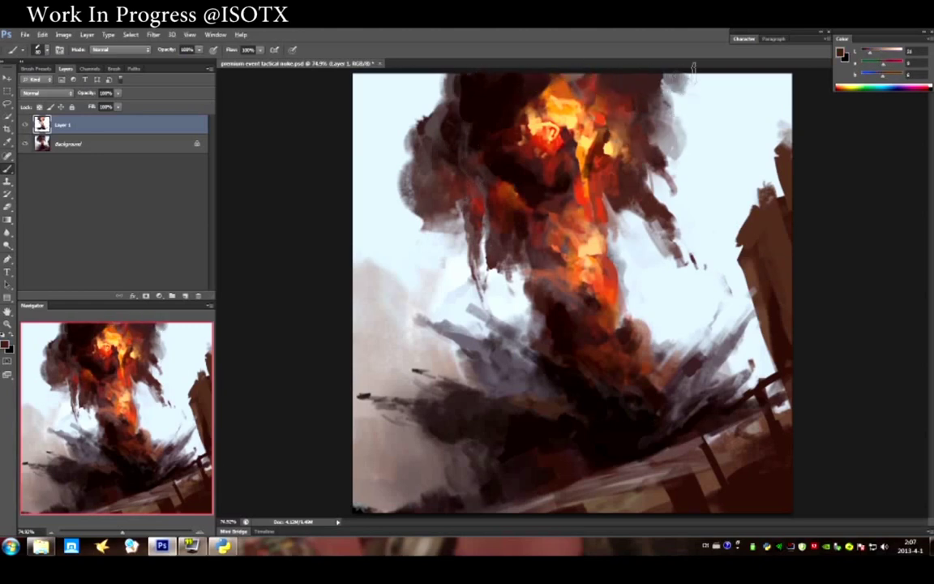
pyautogui.keyDown('alt'); pyautogui.click(676, 102); pyautogui.keyUp('alt')
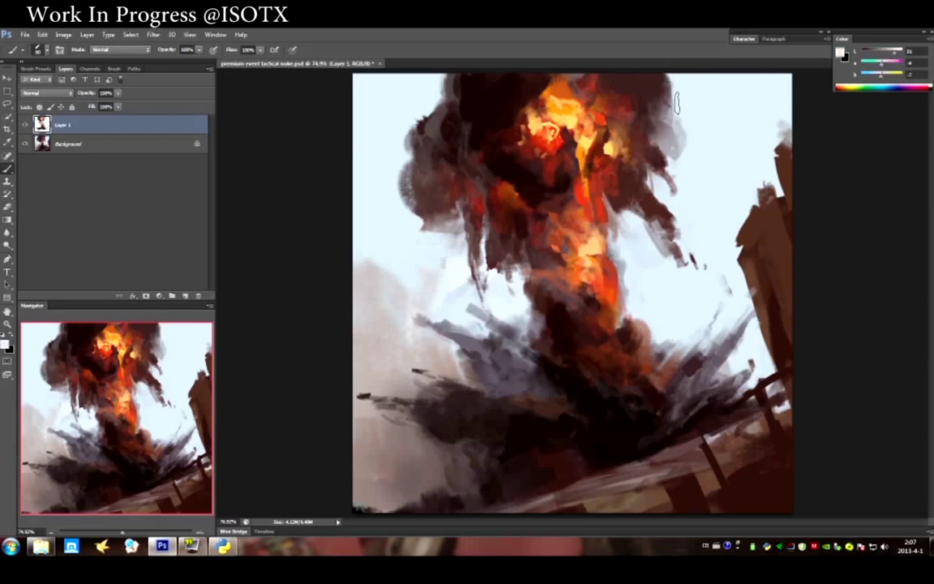
# On the Background layer, repaint the smoke edge right of the flames with sky tone.
pyautogui.click(57, 143)
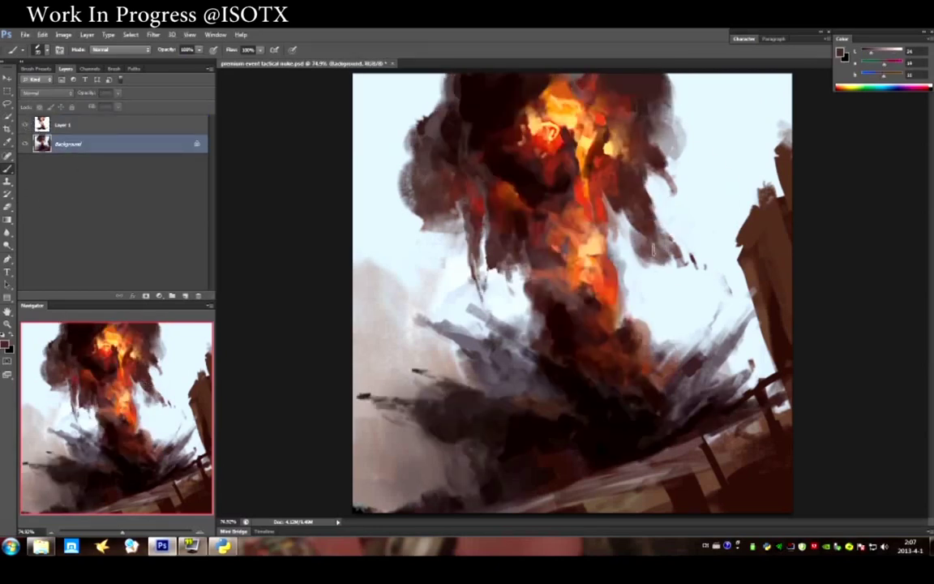
pyautogui.keyDown('alt'); pyautogui.click(692, 230); pyautogui.keyUp('alt')
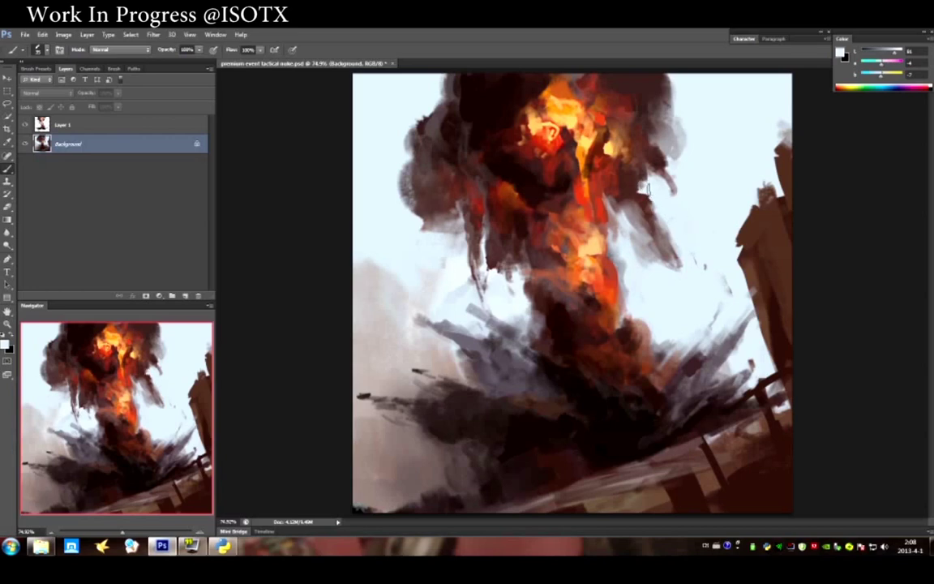
pyautogui.moveTo(648, 188); pyautogui.dragTo(608, 253)
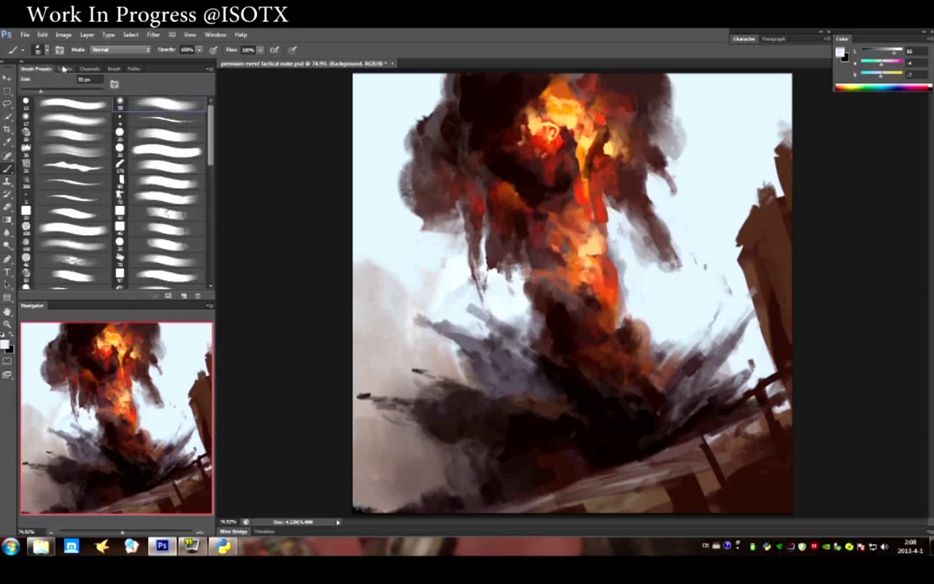
pyautogui.keyDown('alt'); pyautogui.click(483, 354); pyautogui.keyUp('alt')
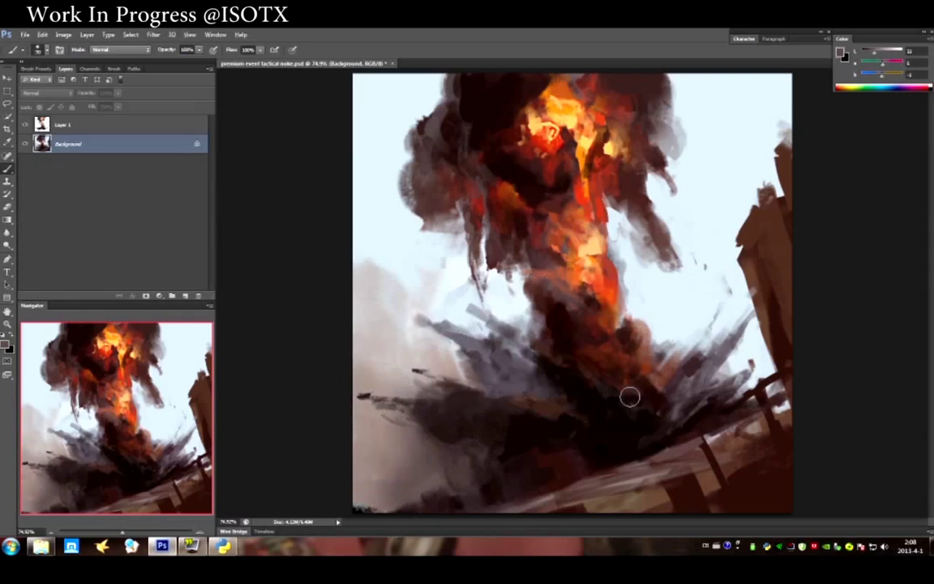
# Return to Layer 1 and darken the smoke at the explosion's base.
pyautogui.hotkey('alt', ']')
pyautogui.hotkey('alt', '[')
pyautogui.hotkey('alt', ']')
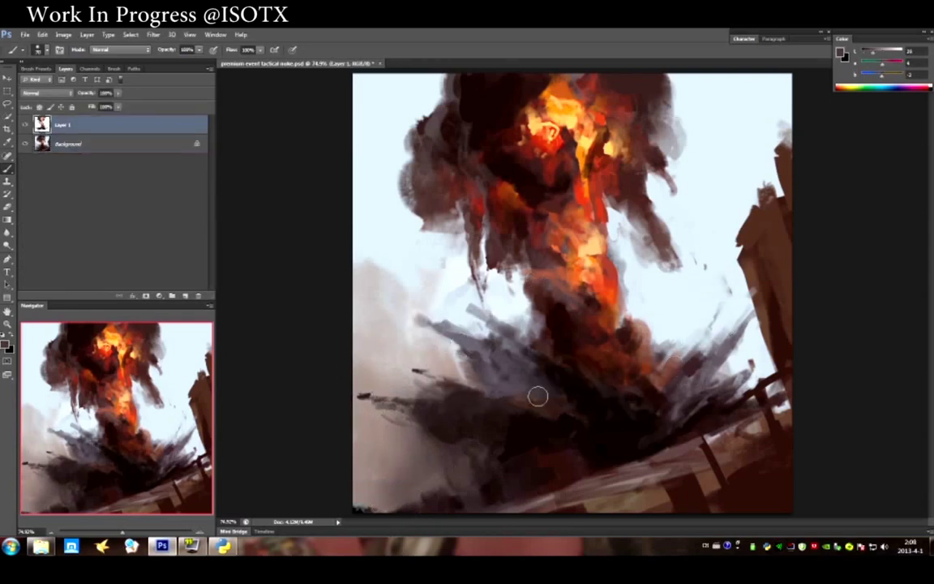
pyautogui.moveTo(592, 387); pyautogui.dragTo(632, 408)
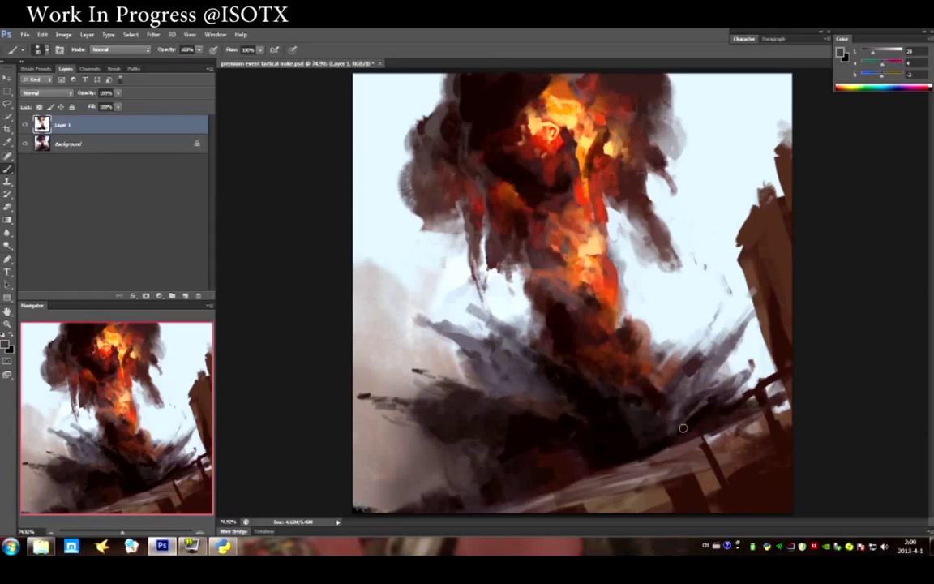
# Sample a smoke colour and add light strokes along the lower-right ground.
pyautogui.press('F5')
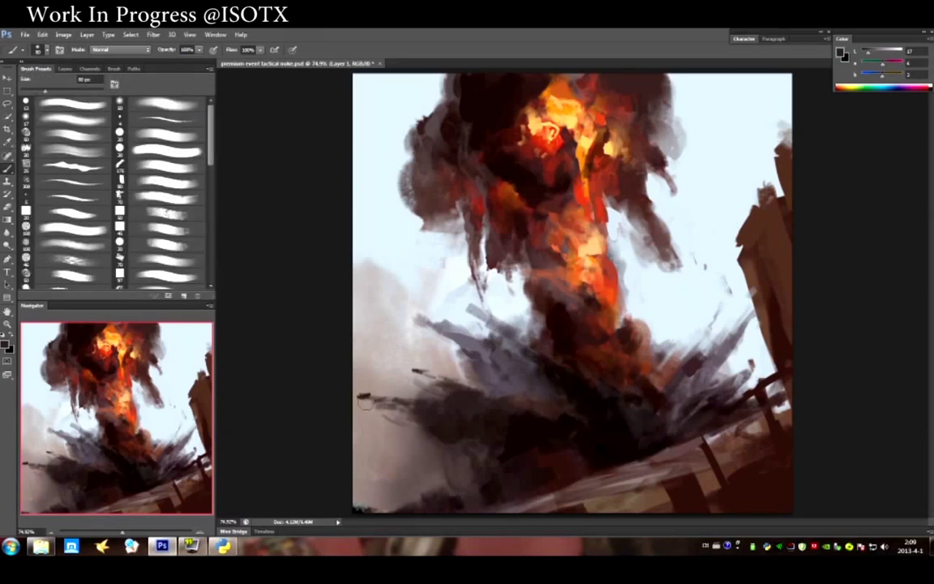
pyautogui.keyDown('alt'); pyautogui.click(384, 454); pyautogui.keyUp('alt')
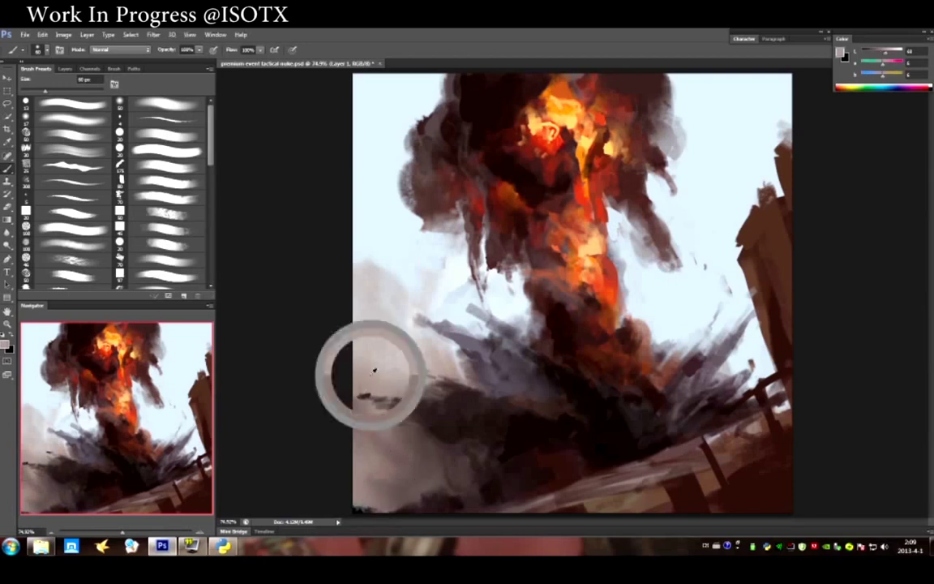
pyautogui.moveTo(384, 454); pyautogui.dragTo(427, 527)
pyautogui.press('F7')
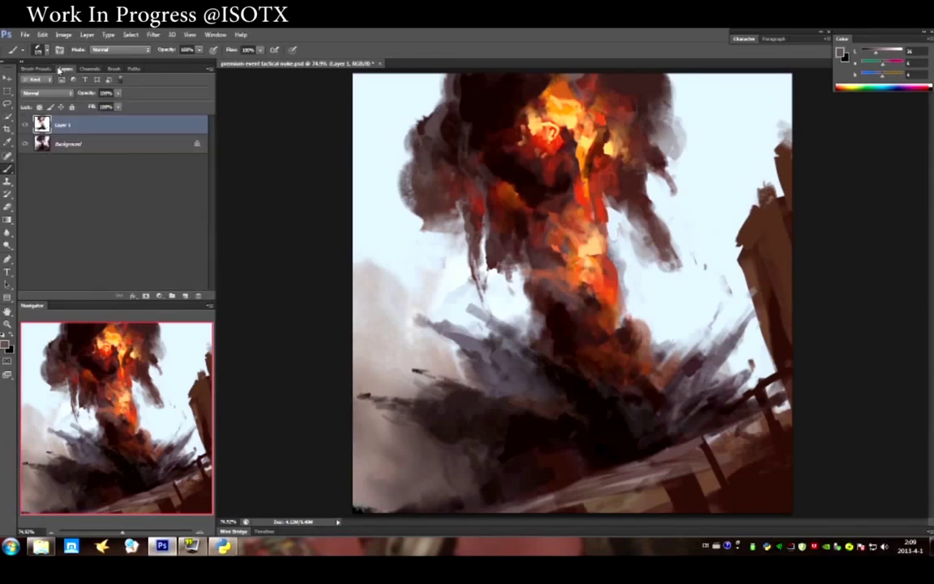
pyautogui.moveTo(778, 413); pyautogui.dragTo(699, 439)
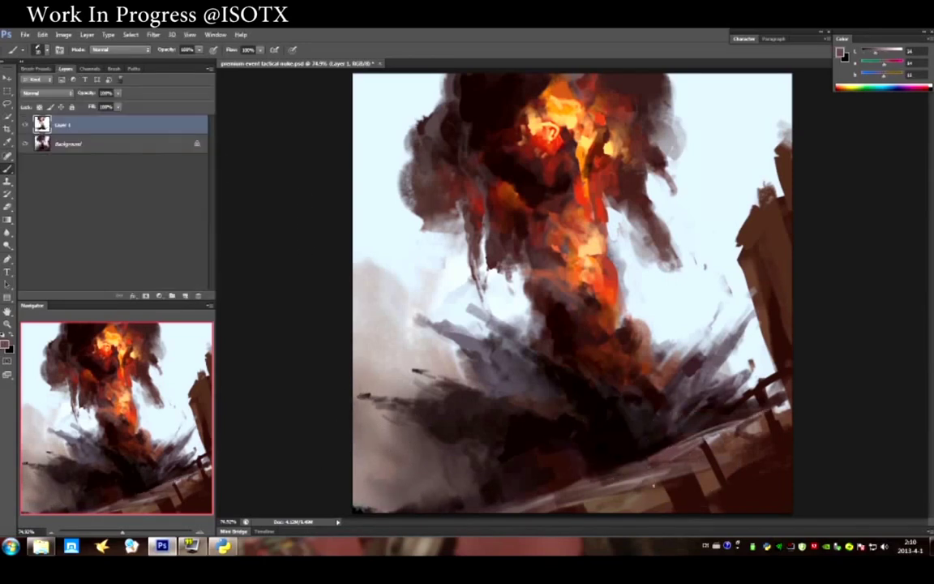
# Darken the area near the lower-right beam with sampled dark brown.
pyautogui.keyDown('alt'); pyautogui.click(667, 371); pyautogui.keyUp('alt')
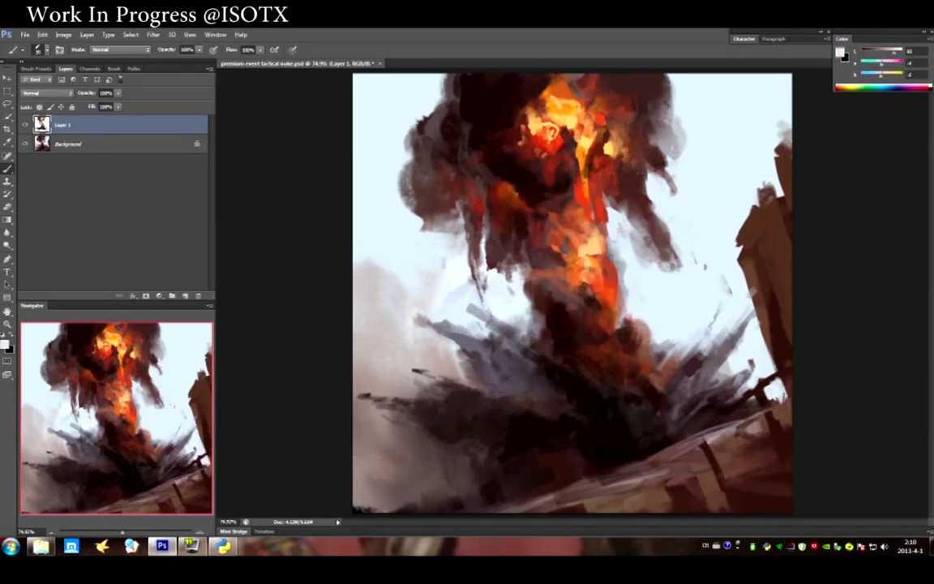
pyautogui.moveTo(785, 378); pyautogui.dragTo(762, 403)
pyautogui.keyDown('alt'); pyautogui.click(706, 357); pyautogui.keyUp('alt')
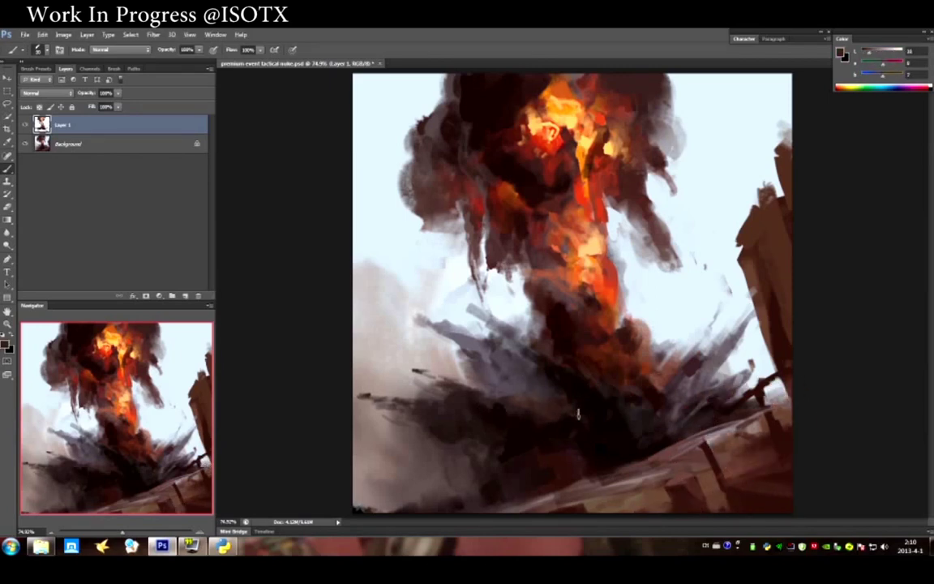
# Paint light sky and grey strokes along the right smoke edges and building top.
pyautogui.keyDown('alt'); pyautogui.click(690, 202); pyautogui.keyUp('alt')
pyautogui.moveTo(665, 215); pyautogui.dragTo(686, 172)
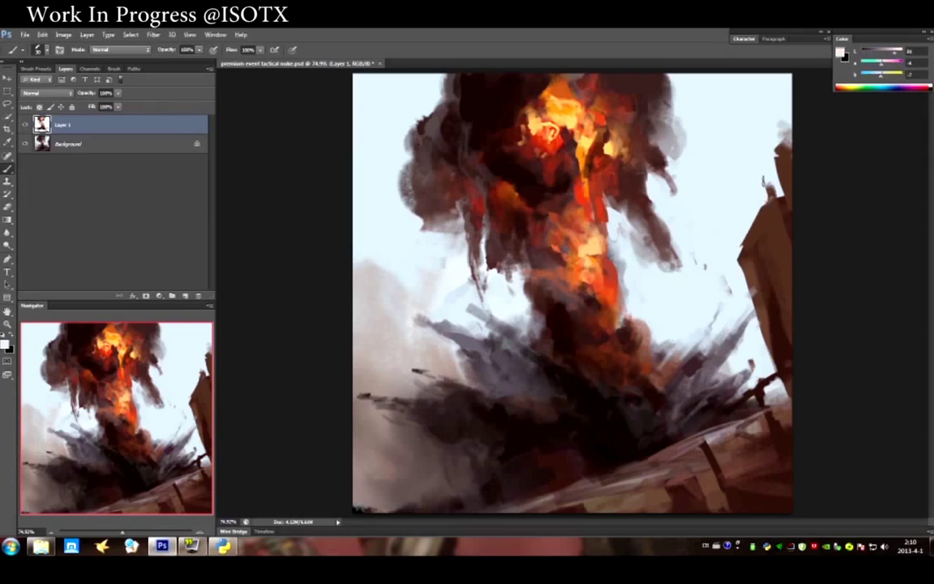
pyautogui.moveTo(776, 156); pyautogui.dragTo(788, 136)
pyautogui.keyDown('alt'); pyautogui.click(774, 195); pyautogui.keyUp('alt')
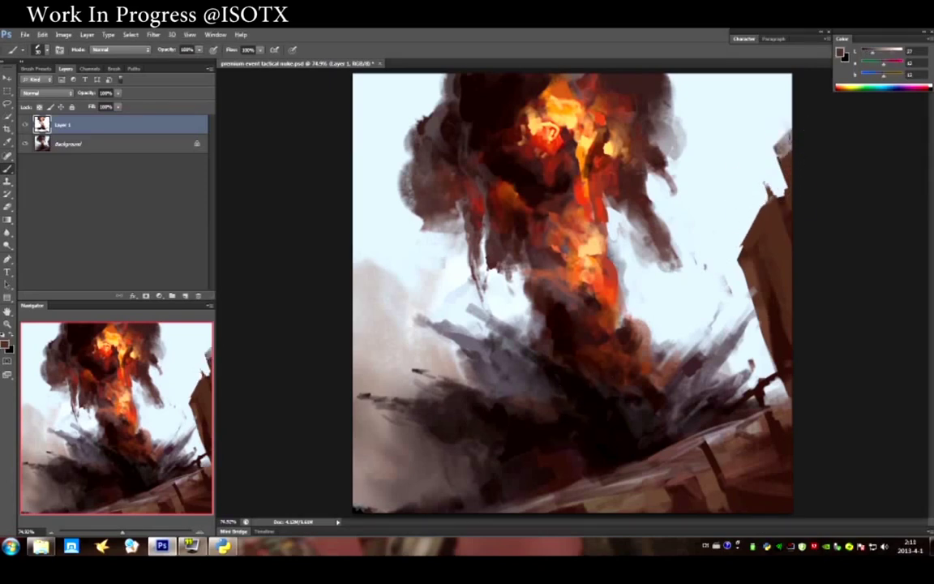
pyautogui.keyDown('alt'); pyautogui.click(791, 109); pyautogui.keyUp('alt')
pyautogui.moveTo(673, 235); pyautogui.dragTo(691, 328)
pyautogui.moveTo(673, 288); pyautogui.dragTo(657, 325)
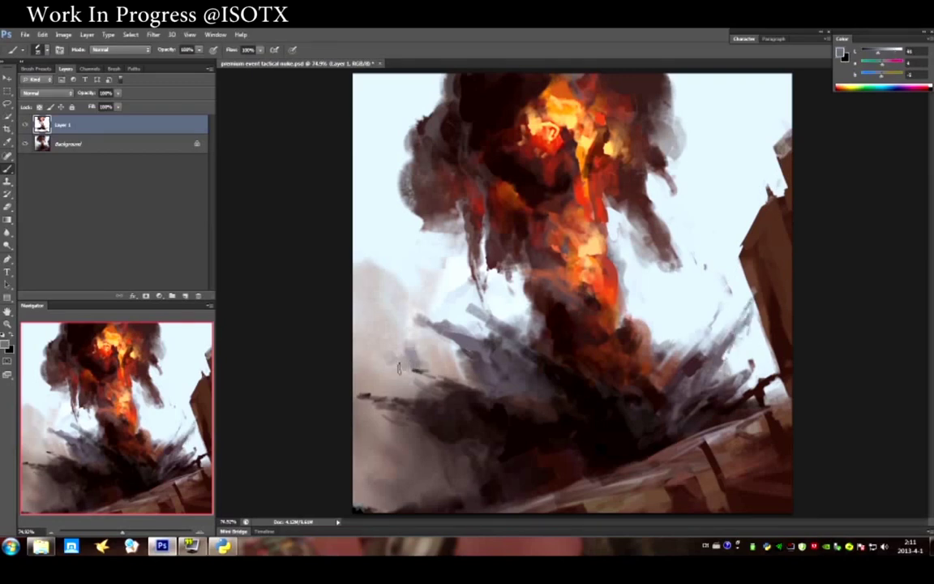
# Brush lavender-grey strokes into the grey smoke around the explosion's base.
pyautogui.moveTo(458, 361)
pyautogui.mouseDown()
pyautogui.moveTo(423, 372)
pyautogui.moveTo(485, 359)
pyautogui.mouseUp()
pyautogui.moveTo(377, 300)
pyautogui.mouseDown()
pyautogui.moveTo(418, 337)
pyautogui.moveTo(470, 350)
pyautogui.mouseUp()
pyautogui.keyDown('alt'); pyautogui.click(409, 333); pyautogui.keyUp('alt')
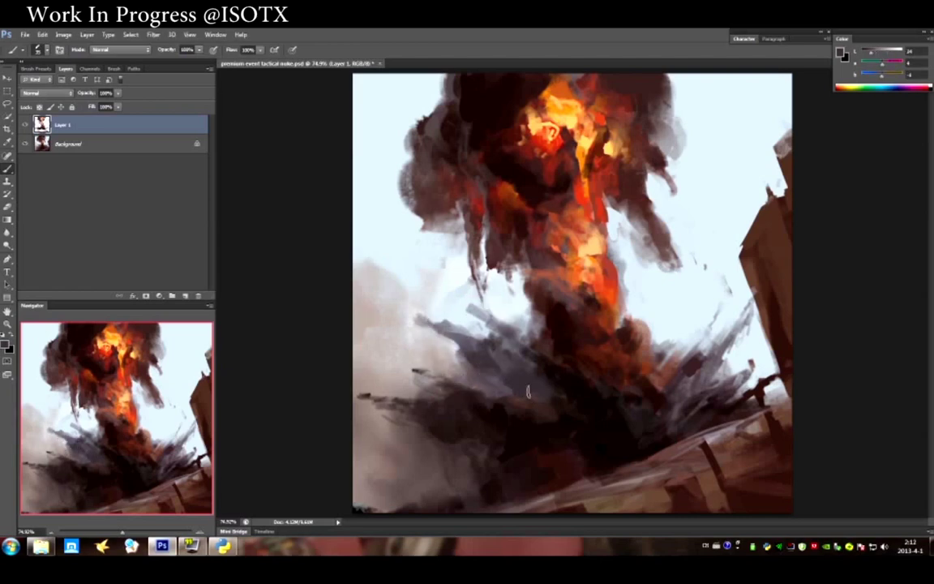
pyautogui.keyDown('alt'); pyautogui.click(535, 405); pyautogui.keyUp('alt')
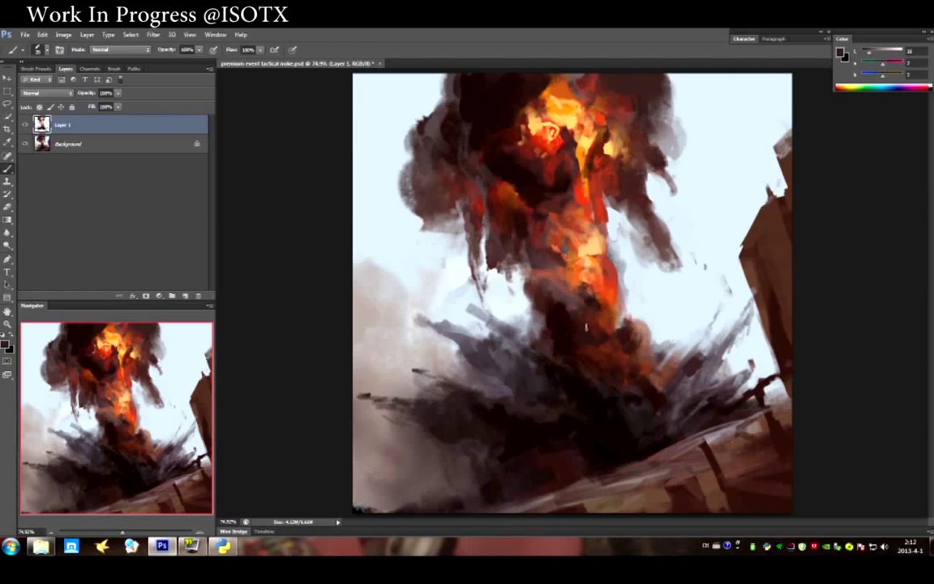
pyautogui.keyDown('alt'); pyautogui.click(760, 218); pyautogui.keyUp('alt')
pyautogui.keyDown('alt'); pyautogui.click(704, 195); pyautogui.keyUp('alt')
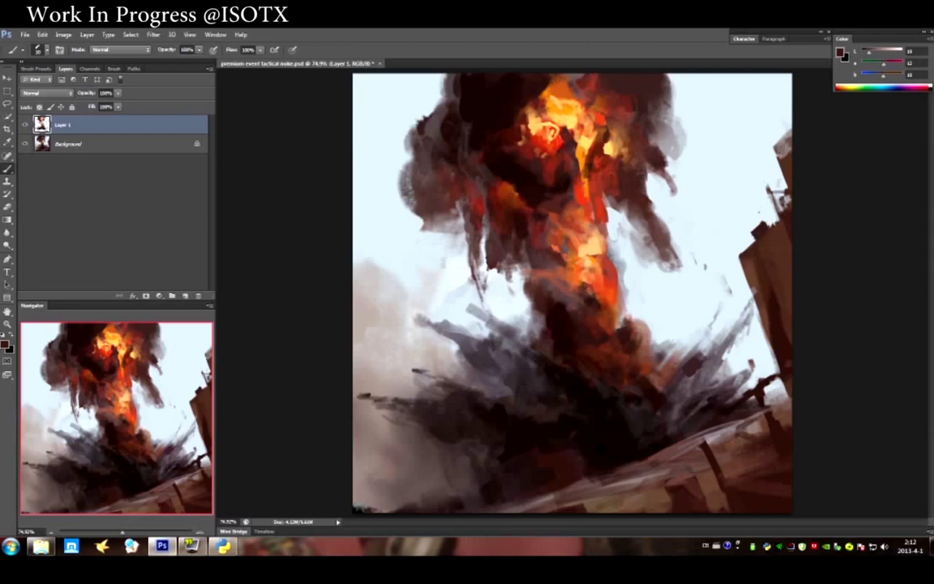
pyautogui.keyDown('alt'); pyautogui.click(760, 230); pyautogui.keyUp('alt')
# Paint light brown debris strokes across the bottom-centre ground.
pyautogui.keyDown('alt'); pyautogui.click(785, 444); pyautogui.keyUp('alt')
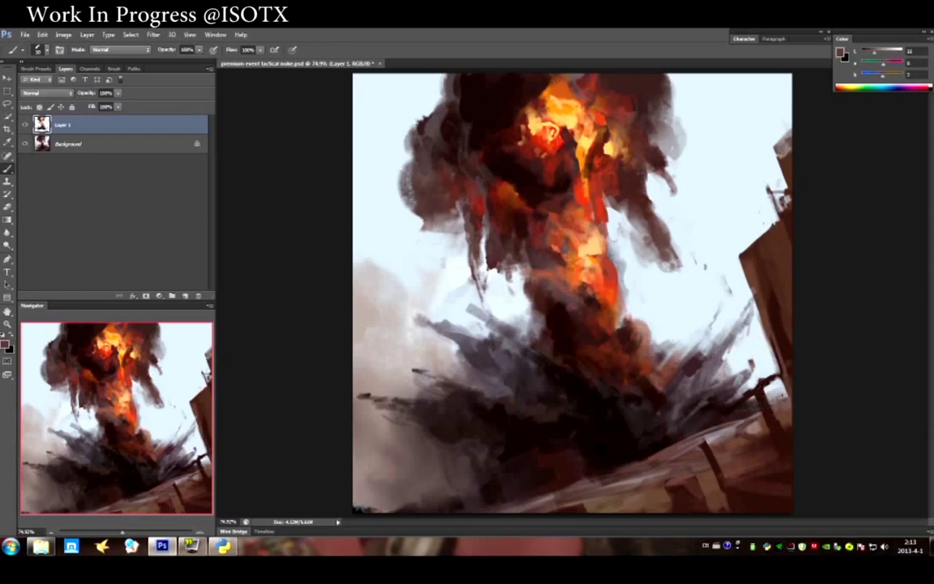
pyautogui.moveTo(510, 466)
pyautogui.mouseDown()
pyautogui.moveTo(579, 456)
pyautogui.moveTo(555, 477)
pyautogui.mouseUp()
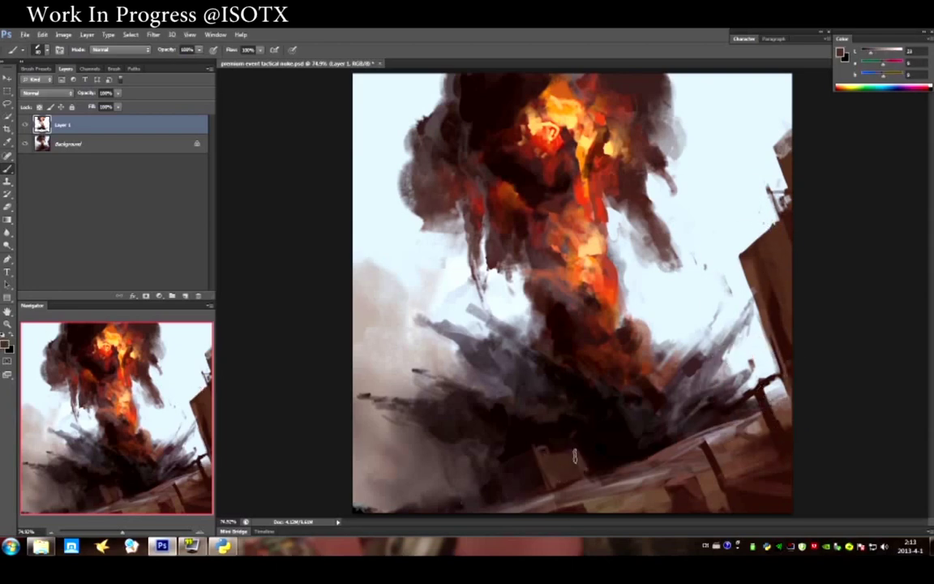
pyautogui.keyDown('alt'); pyautogui.click(655, 443); pyautogui.keyUp('alt')
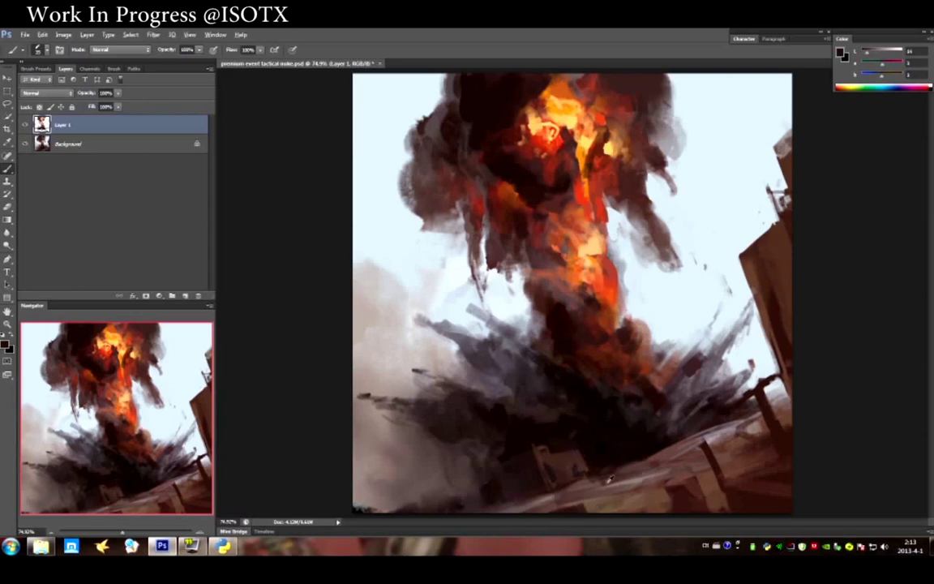
pyautogui.keyDown('alt'); pyautogui.click(568, 421); pyautogui.keyUp('alt')
pyautogui.moveTo(600, 454)
pyautogui.mouseDown()
pyautogui.moveTo(494, 486)
pyautogui.moveTo(539, 493)
pyautogui.mouseUp()
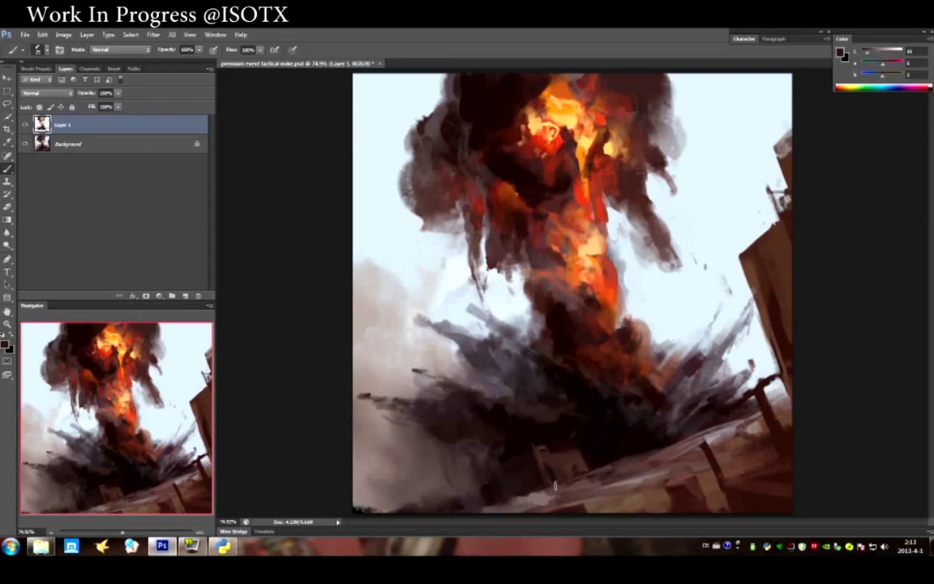
pyautogui.keyDown('alt'); pyautogui.click(545, 491); pyautogui.keyUp('alt')
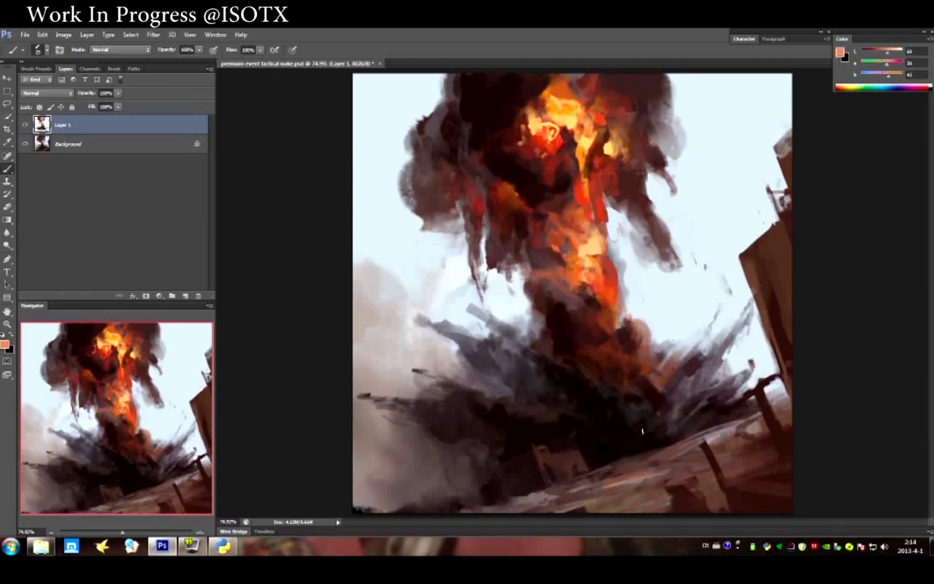
# Add an orange ember stroke and dark accents on the lower ground.
pyautogui.keyDown('alt'); pyautogui.click(594, 240); pyautogui.keyUp('alt')
pyautogui.moveTo(677, 456); pyautogui.dragTo(648, 462)
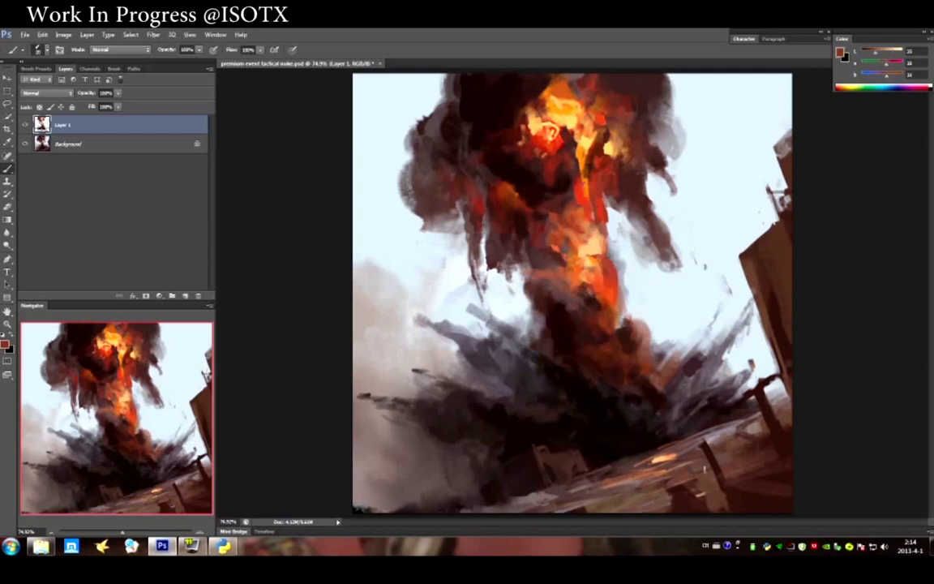
pyautogui.keyDown('alt'); pyautogui.click(593, 265); pyautogui.keyUp('alt')
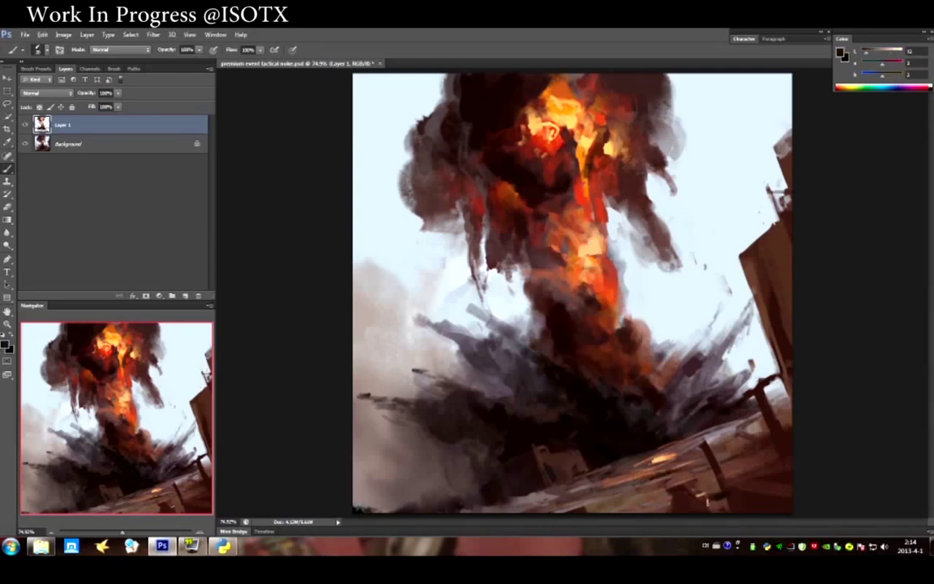
pyautogui.moveTo(657, 458); pyautogui.dragTo(615, 442)
pyautogui.keyDown('alt'); pyautogui.click(592, 423); pyautogui.keyUp('alt')
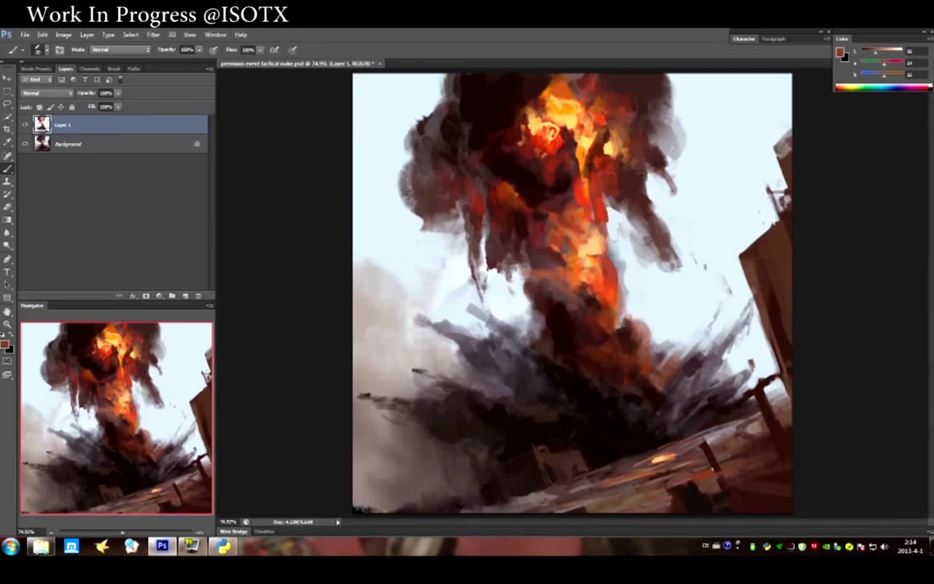
pyautogui.keyDown('alt'); pyautogui.click(593, 413); pyautogui.keyUp('alt')
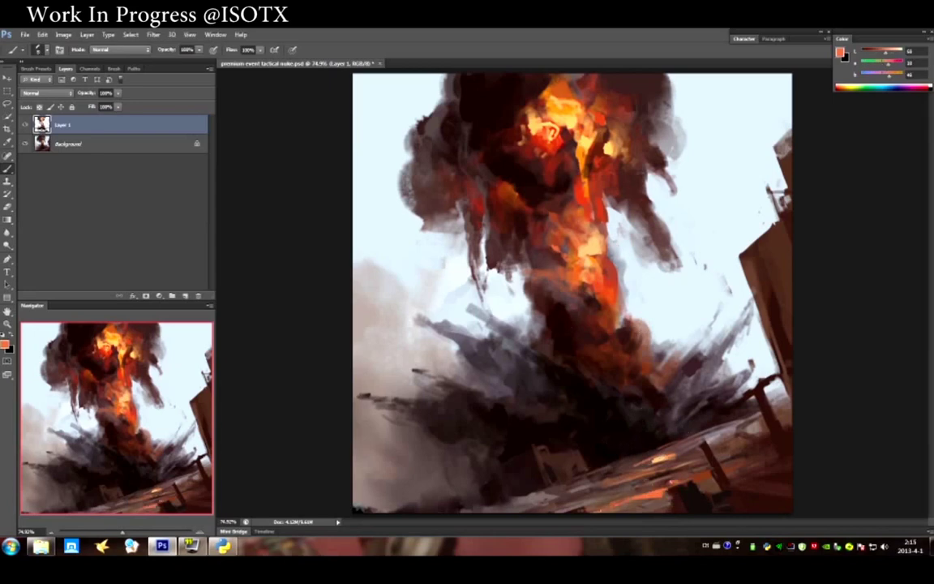
pyautogui.keyDown('alt'); pyautogui.click(733, 467); pyautogui.keyUp('alt')
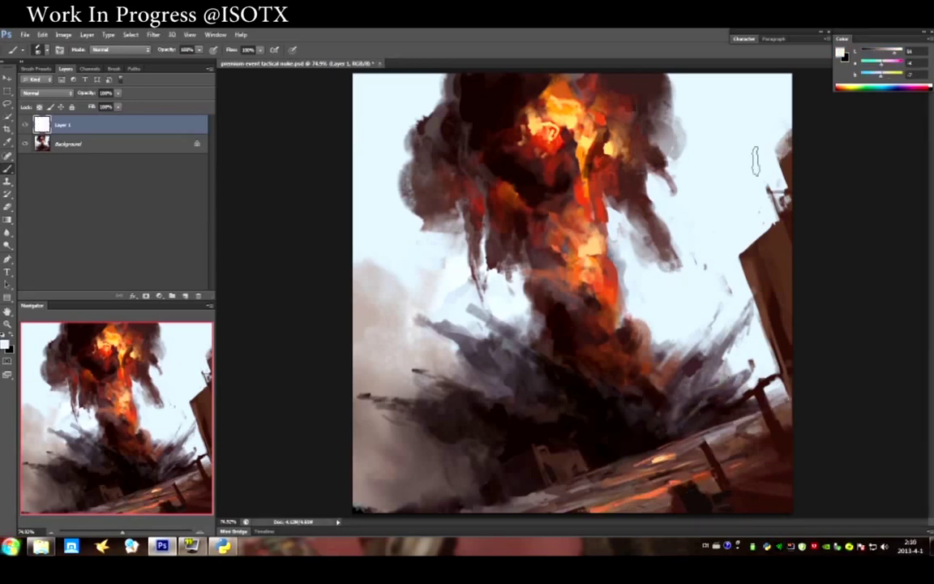
# Paint sky colour over the right building and muted brown over the dark post.
pyautogui.moveTo(770, 137); pyautogui.dragTo(758, 357)
pyautogui.keyDown('alt'); pyautogui.click(746, 402); pyautogui.keyUp('alt')
pyautogui.moveTo(746, 402); pyautogui.dragTo(783, 394)
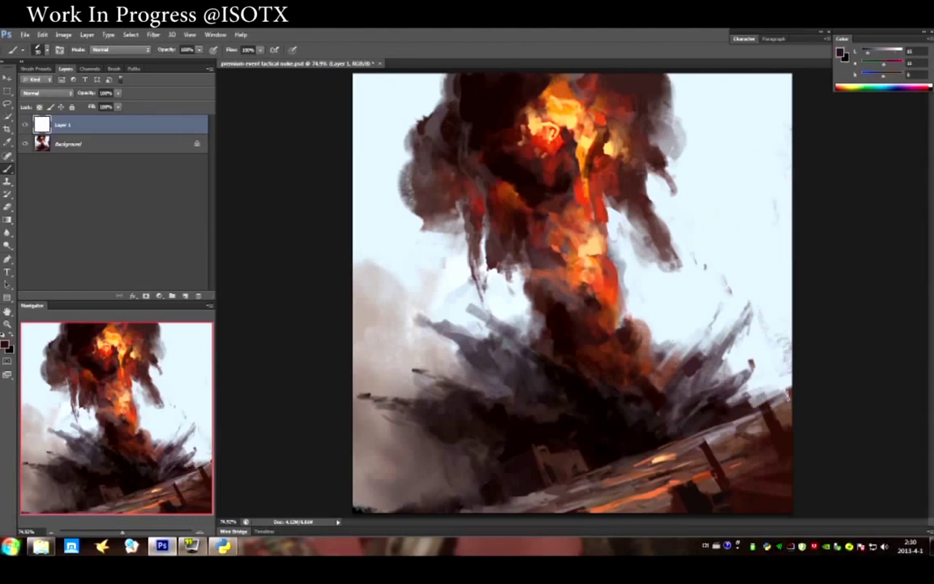
# Paint reddish-brown and dark streaks on the lower-right ground.
pyautogui.keyDown('alt'); pyautogui.click(740, 464); pyautogui.keyUp('alt')
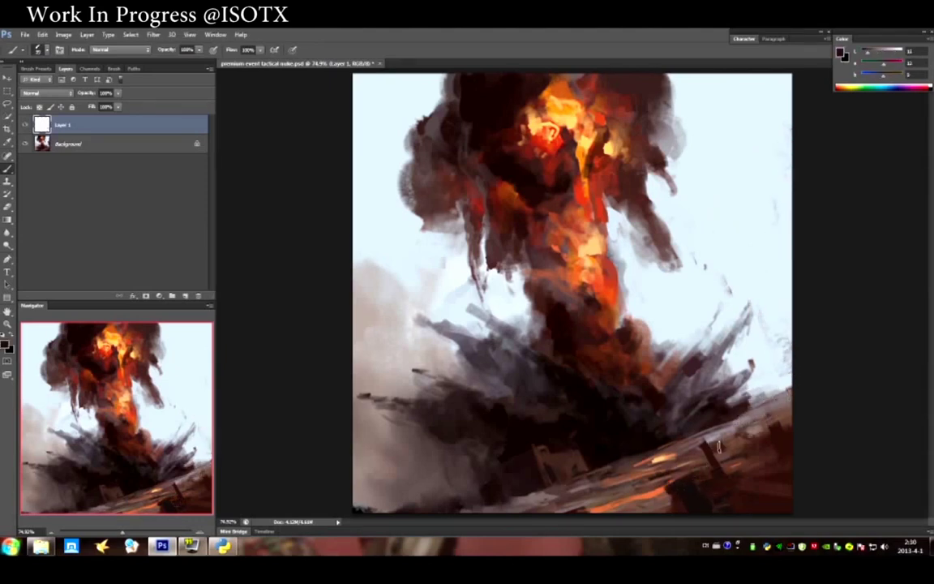
pyautogui.moveTo(741, 465); pyautogui.dragTo(742, 433)
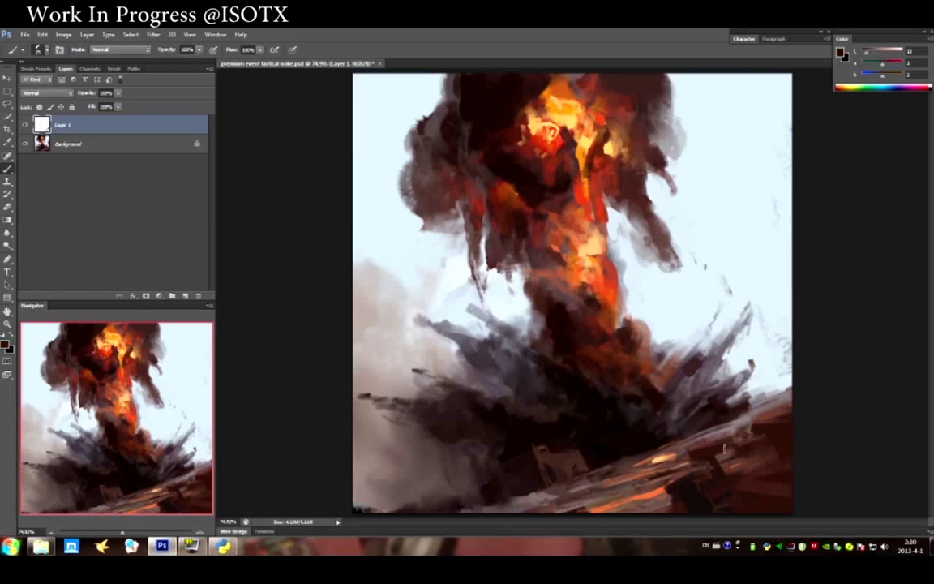
pyautogui.moveTo(693, 377); pyautogui.dragTo(689, 454)
pyautogui.keyDown('alt'); pyautogui.click(688, 477); pyautogui.keyUp('alt')
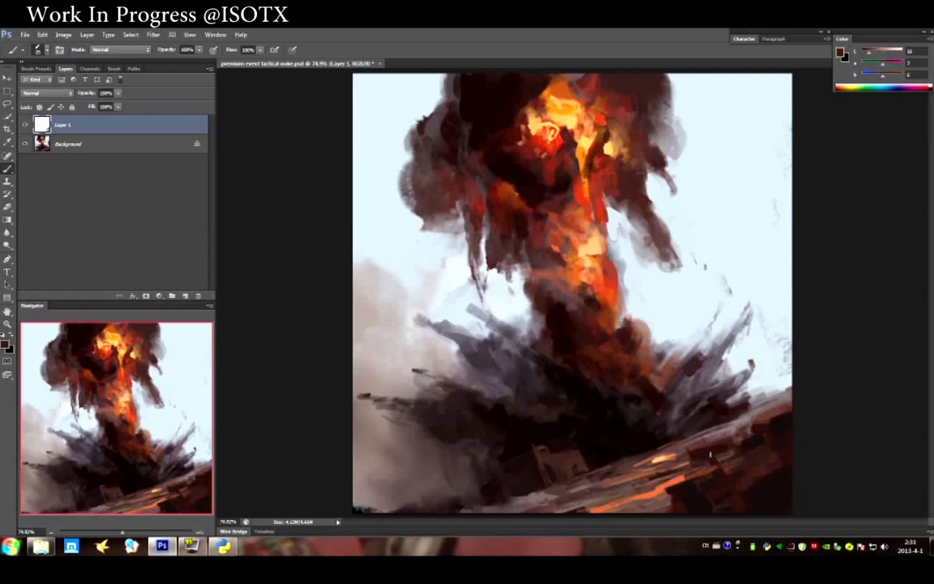
# Sample a series of dark and light browns and an ember orange from the ground.
pyautogui.keyDown('alt'); pyautogui.click(778, 414); pyautogui.keyUp('alt')
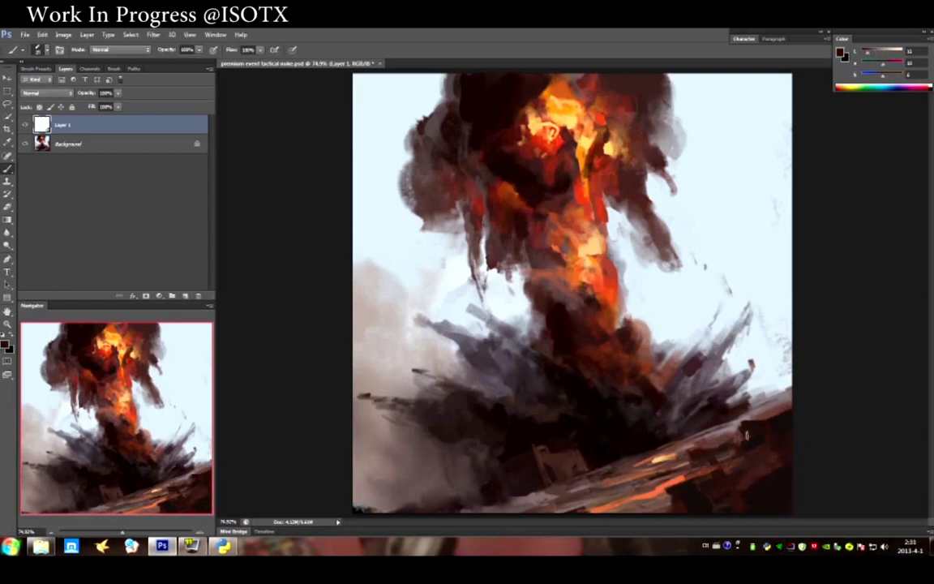
pyautogui.keyDown('alt'); pyautogui.click(608, 446); pyautogui.keyUp('alt')
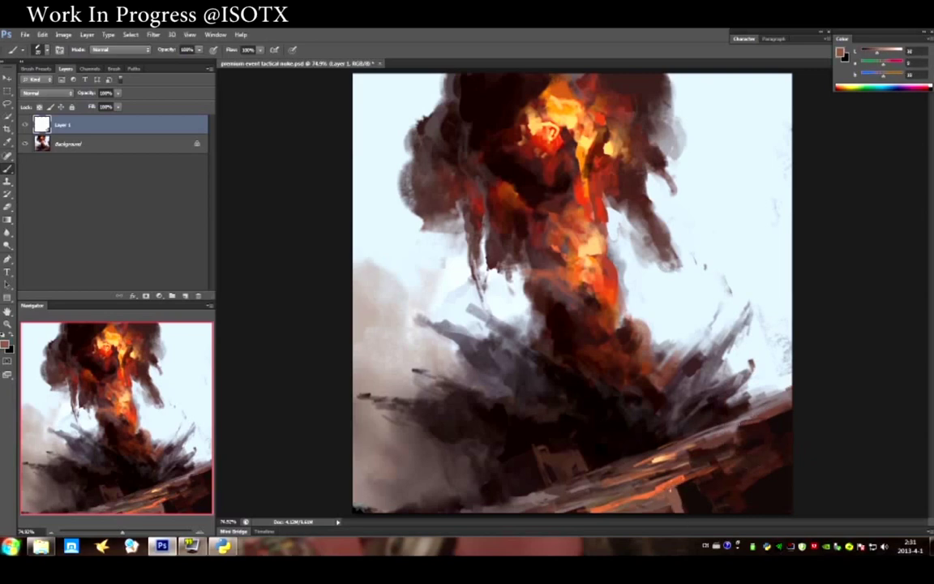
pyautogui.keyDown('alt'); pyautogui.click(608, 450); pyautogui.keyUp('alt')
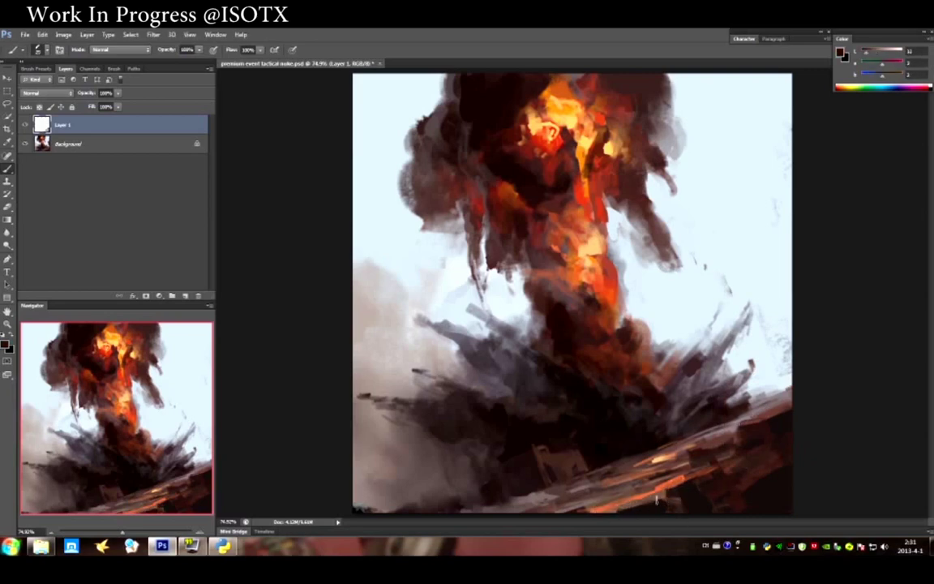
pyautogui.keyDown('alt'); pyautogui.click(605, 350); pyautogui.keyUp('alt')
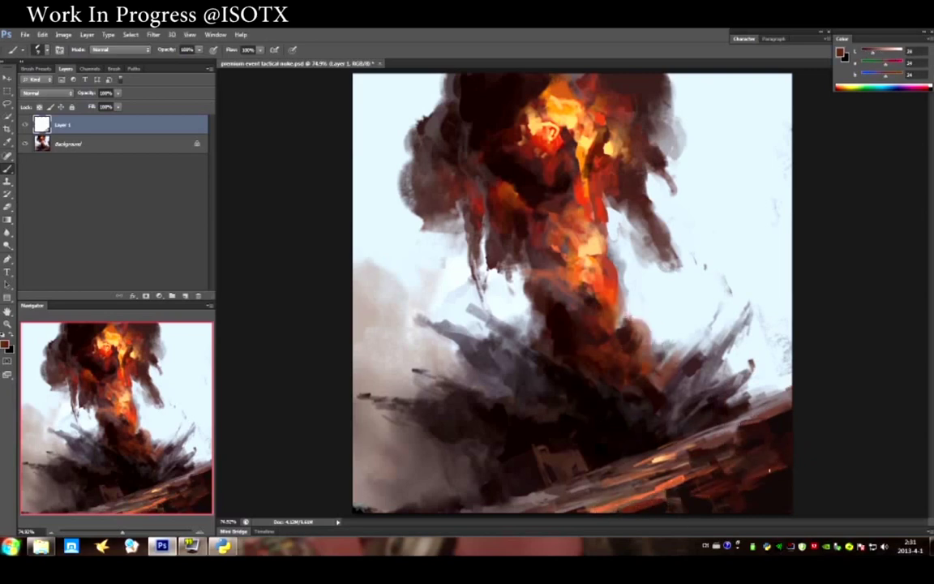
pyautogui.keyDown('alt'); pyautogui.click(702, 425); pyautogui.keyUp('alt')
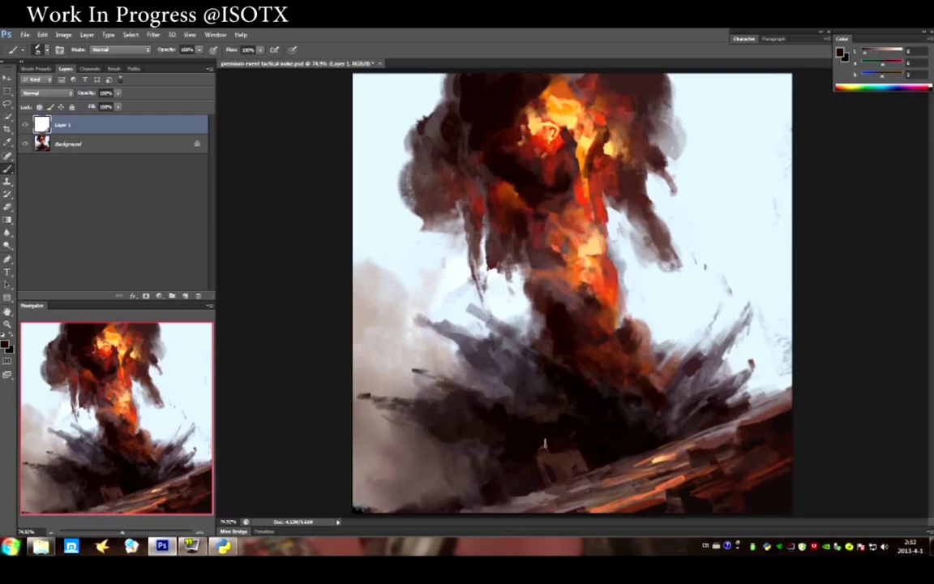
pyautogui.keyDown('alt'); pyautogui.click(674, 435); pyautogui.keyUp('alt')
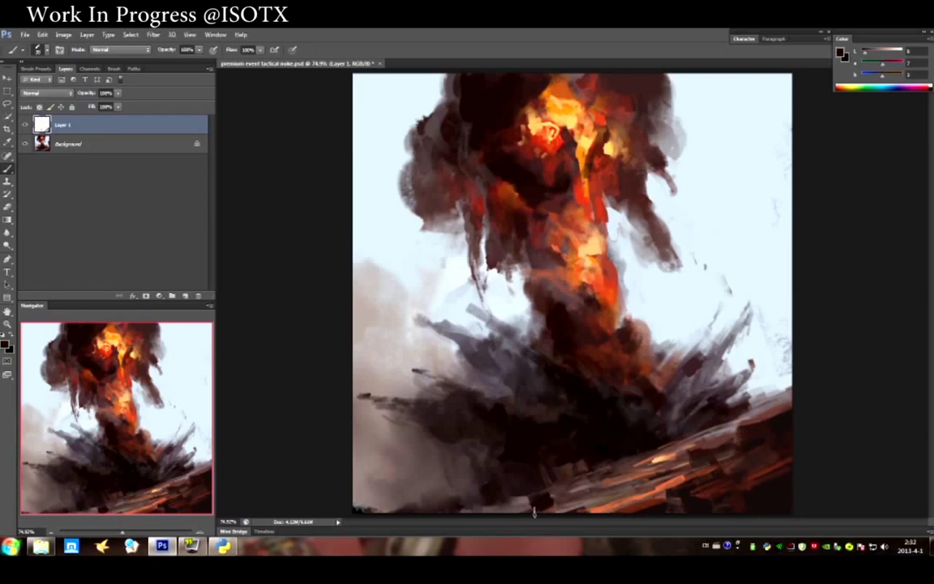
pyautogui.keyDown('alt'); pyautogui.click(572, 489); pyautogui.keyUp('alt')
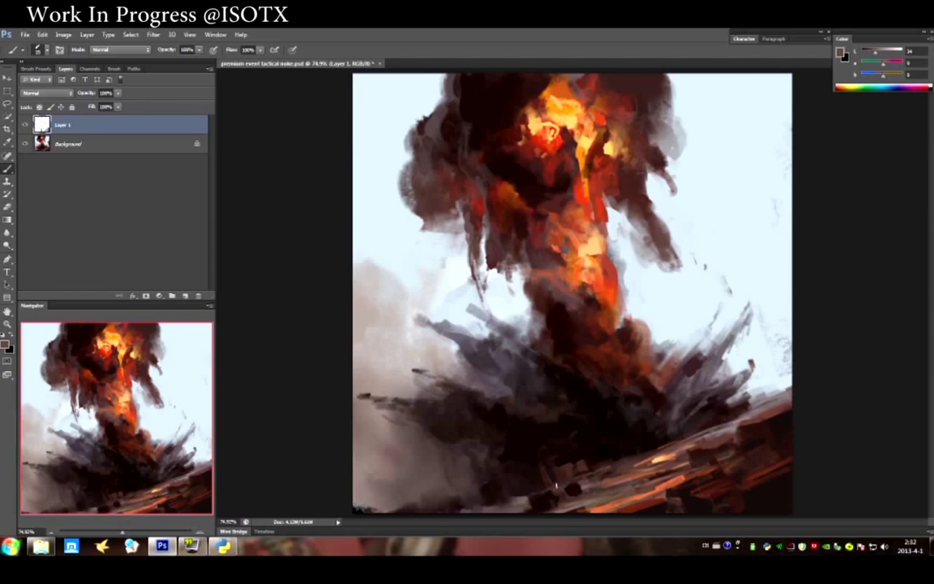
pyautogui.keyDown('alt'); pyautogui.click(562, 487); pyautogui.keyUp('alt')
pyautogui.keyDown('alt'); pyautogui.click(493, 448); pyautogui.keyUp('alt')
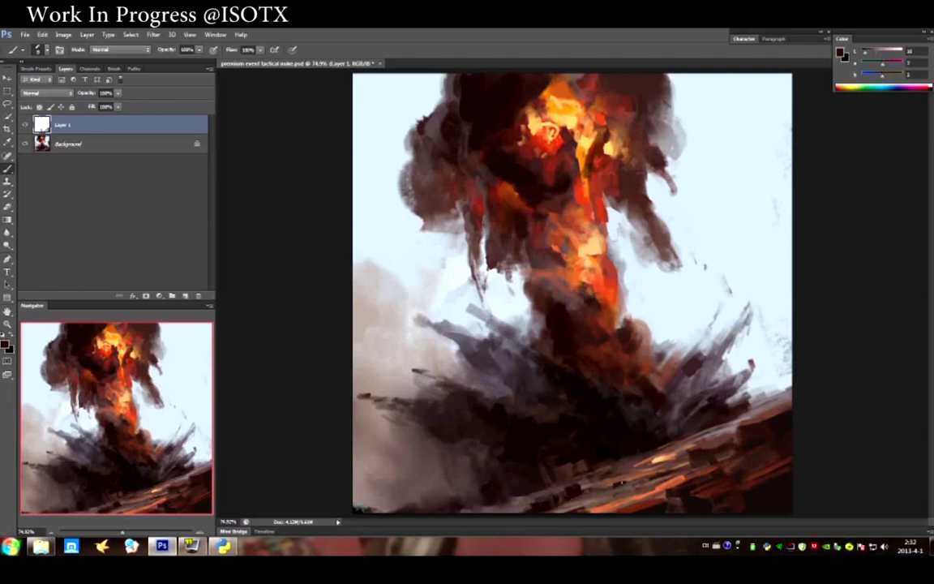
pyautogui.keyDown('alt'); pyautogui.click(602, 493); pyautogui.keyUp('alt')
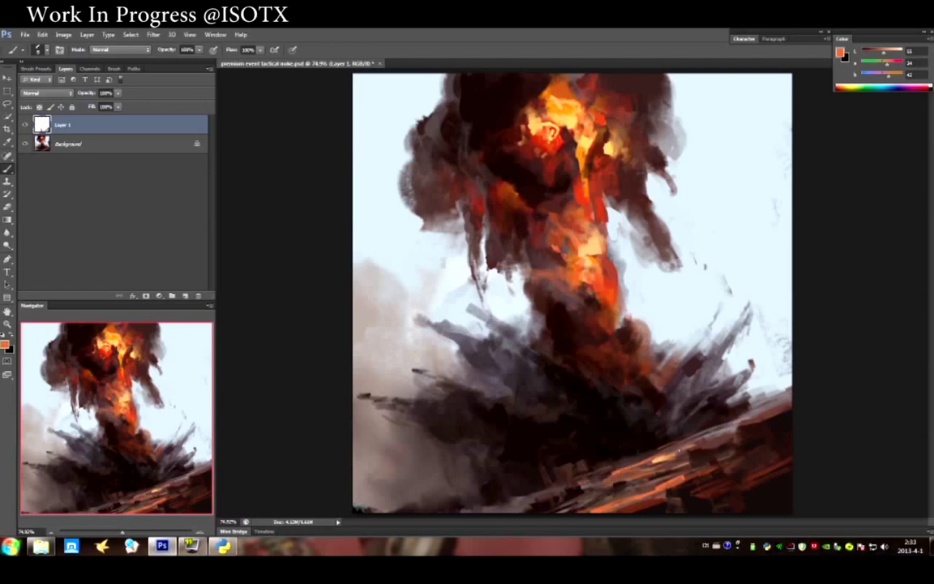
# Sample greys and browns, then brush light grey smoke strokes near the right edge.
pyautogui.keyDown('alt'); pyautogui.click(608, 307); pyautogui.keyUp('alt')
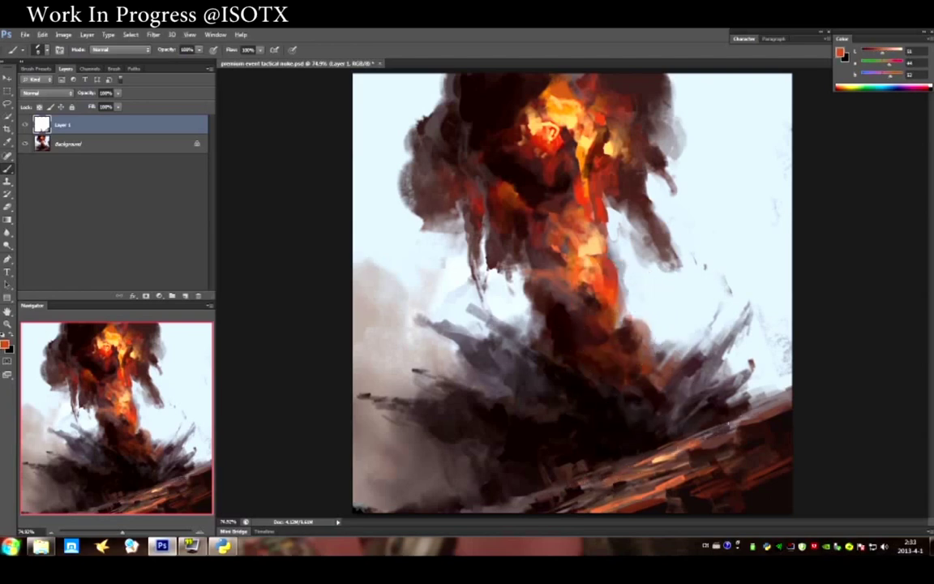
pyautogui.keyDown('alt'); pyautogui.click(641, 435); pyautogui.keyUp('alt')
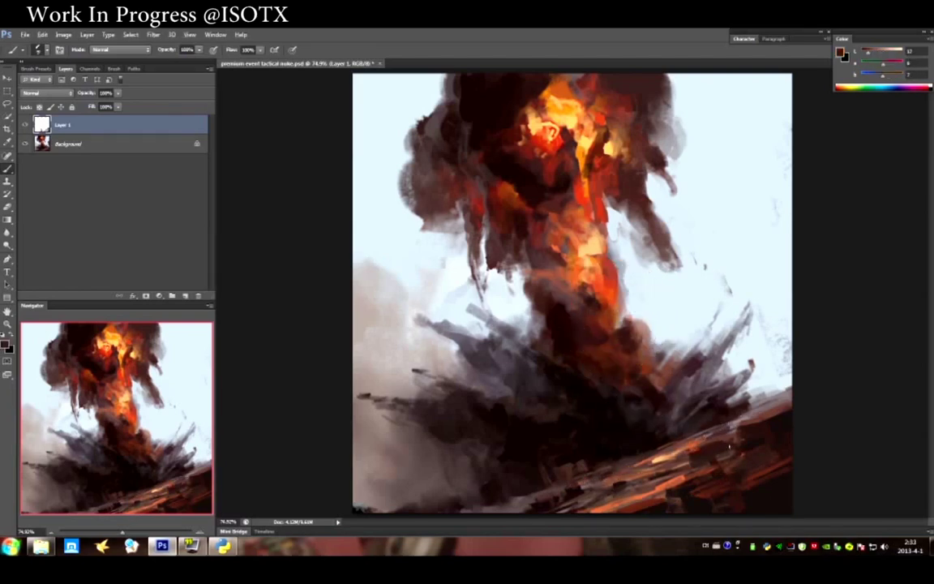
pyautogui.keyDown('alt'); pyautogui.click(743, 419); pyautogui.keyUp('alt')
pyautogui.keyDown('alt'); pyautogui.click(723, 438); pyautogui.keyUp('alt')
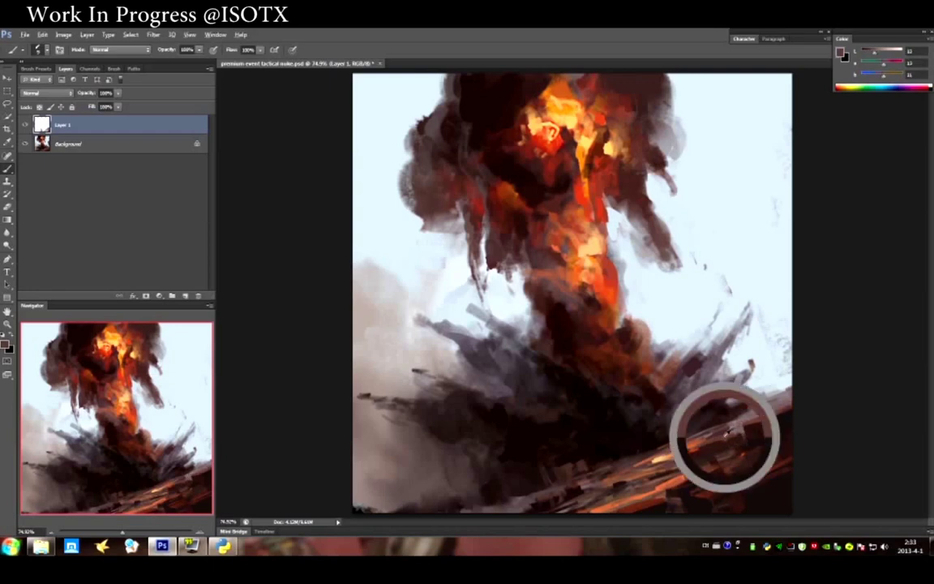
pyautogui.keyDown('alt'); pyautogui.click(527, 475); pyautogui.keyUp('alt')
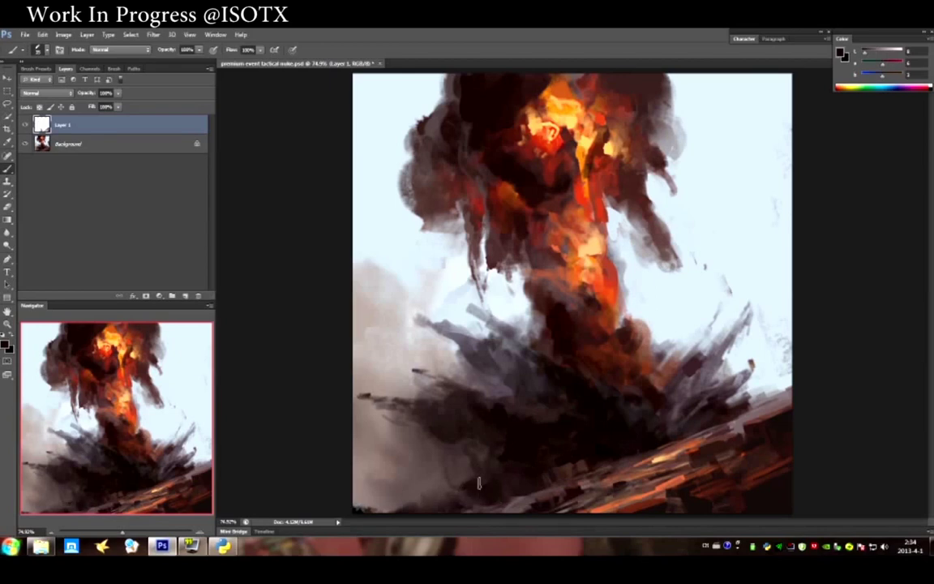
pyautogui.keyDown('alt'); pyautogui.click(738, 394); pyautogui.keyUp('alt')
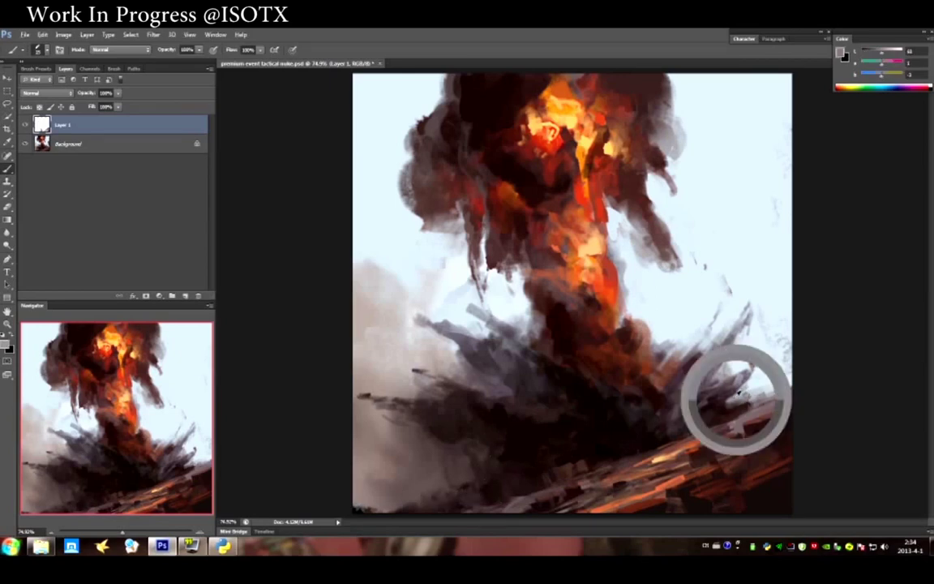
pyautogui.moveTo(755, 390)
pyautogui.mouseDown()
pyautogui.moveTo(780, 373)
pyautogui.moveTo(791, 395)
pyautogui.mouseUp()
pyautogui.keyDown('alt'); pyautogui.click(780, 373); pyautogui.keyUp('alt')
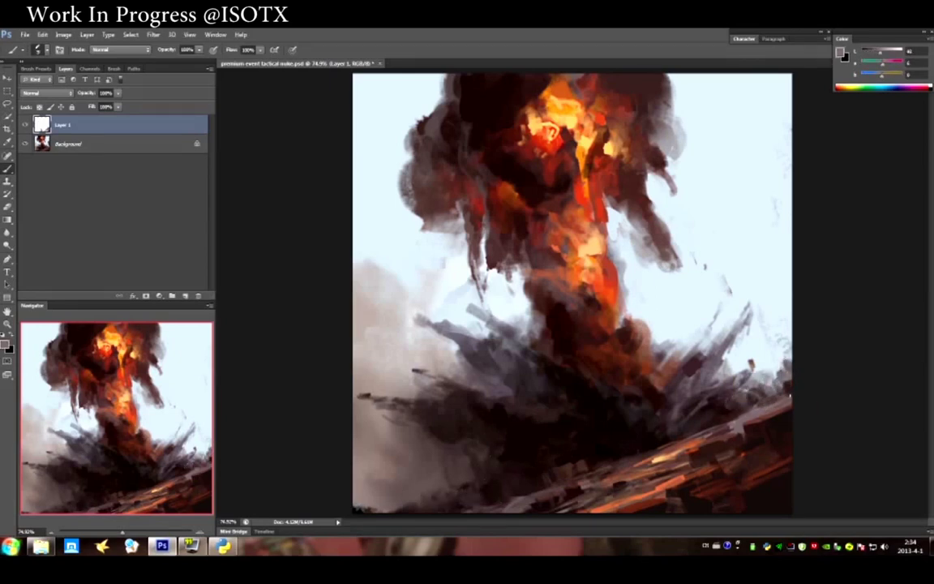
# Resample debris and ember tones, then cut near-white sky strokes into the smoke column.
pyautogui.keyDown('alt'); pyautogui.click(734, 424); pyautogui.keyUp('alt')
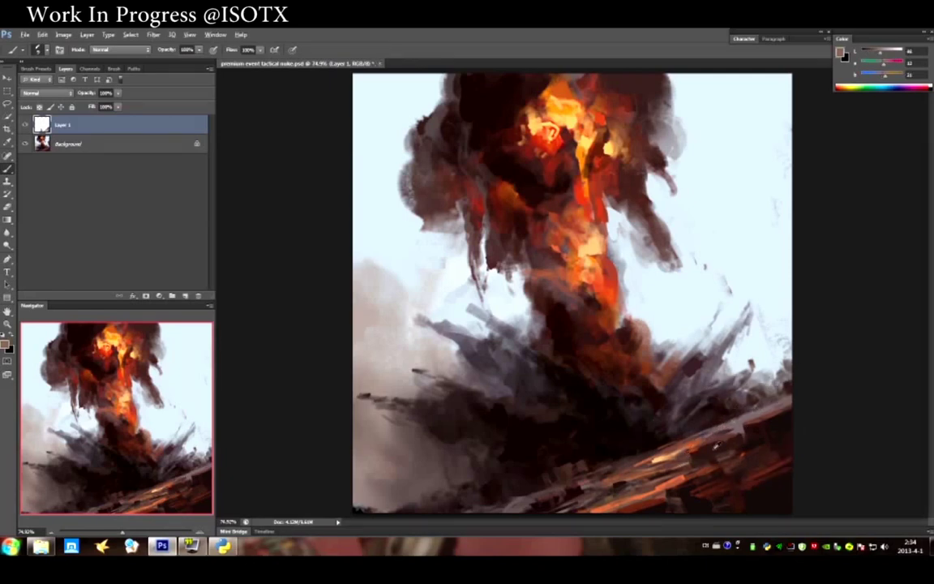
pyautogui.keyDown('alt'); pyautogui.click(742, 448); pyautogui.keyUp('alt')
pyautogui.keyDown('alt'); pyautogui.click(768, 401); pyautogui.keyUp('alt')
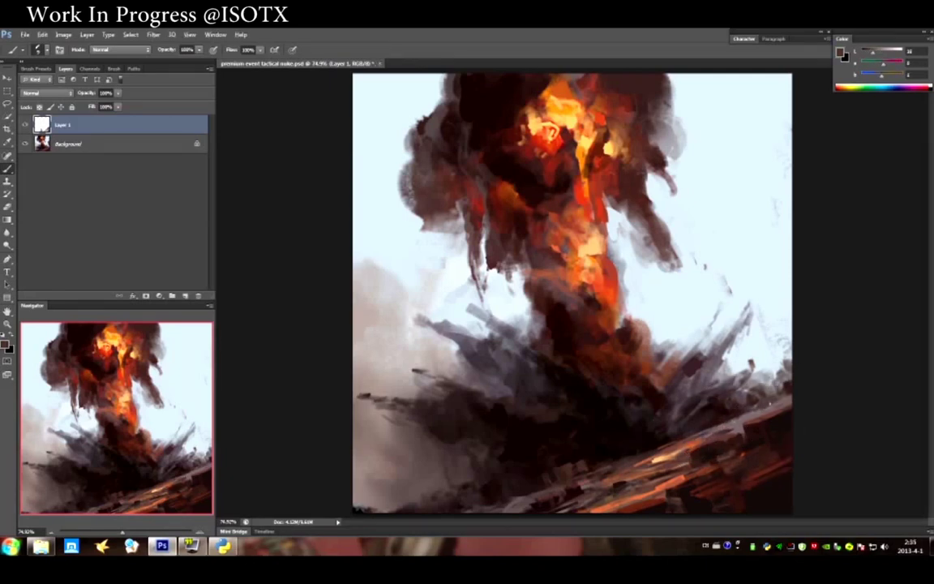
pyautogui.keyDown('alt'); pyautogui.click(784, 399); pyautogui.keyUp('alt')
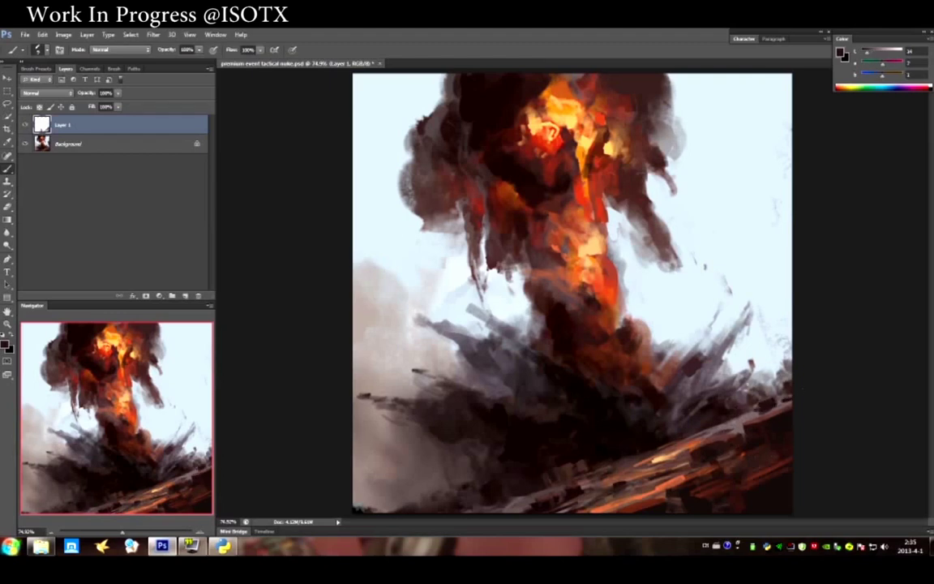
pyautogui.keyDown('alt'); pyautogui.click(685, 365); pyautogui.keyUp('alt')
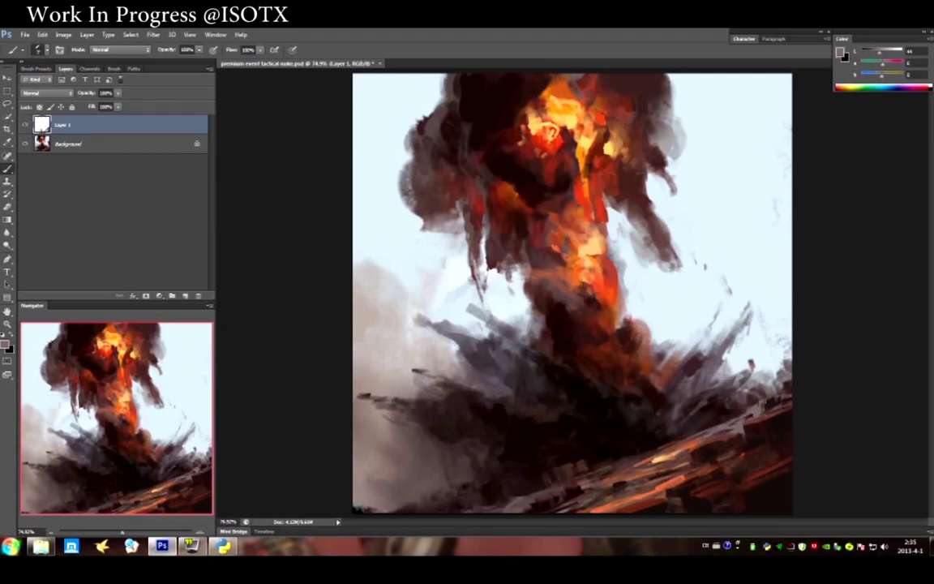
pyautogui.keyDown('alt'); pyautogui.click(691, 363); pyautogui.keyUp('alt')
pyautogui.keyDown('alt'); pyautogui.click(759, 407); pyautogui.keyUp('alt')
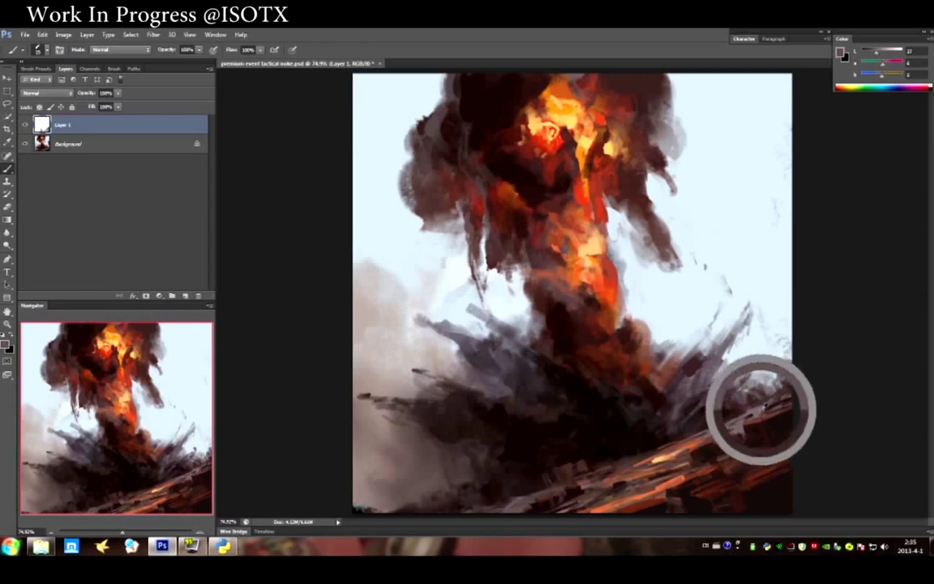
pyautogui.keyDown('alt'); pyautogui.click(751, 413); pyautogui.keyUp('alt')
pyautogui.keyDown('alt'); pyautogui.click(674, 376); pyautogui.keyUp('alt')
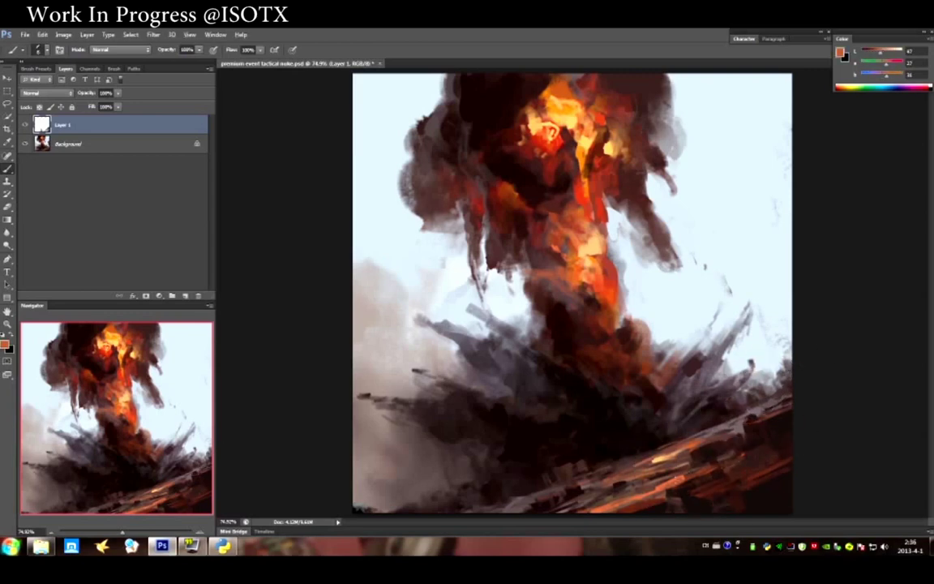
pyautogui.keyDown('alt'); pyautogui.click(636, 477); pyautogui.keyUp('alt')
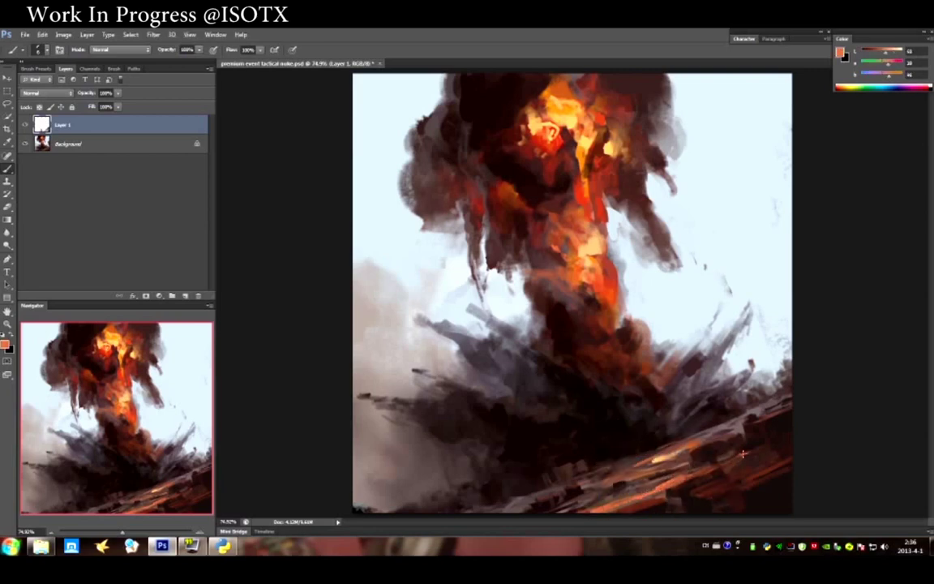
pyautogui.keyDown('alt'); pyautogui.click(688, 401); pyautogui.keyUp('alt')
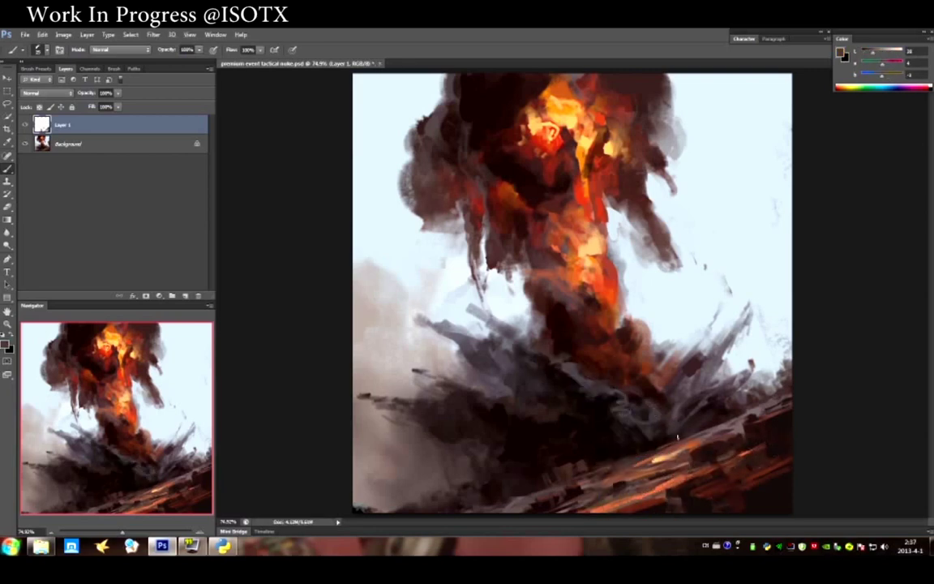
pyautogui.keyDown('alt'); pyautogui.click(664, 397); pyautogui.keyUp('alt')
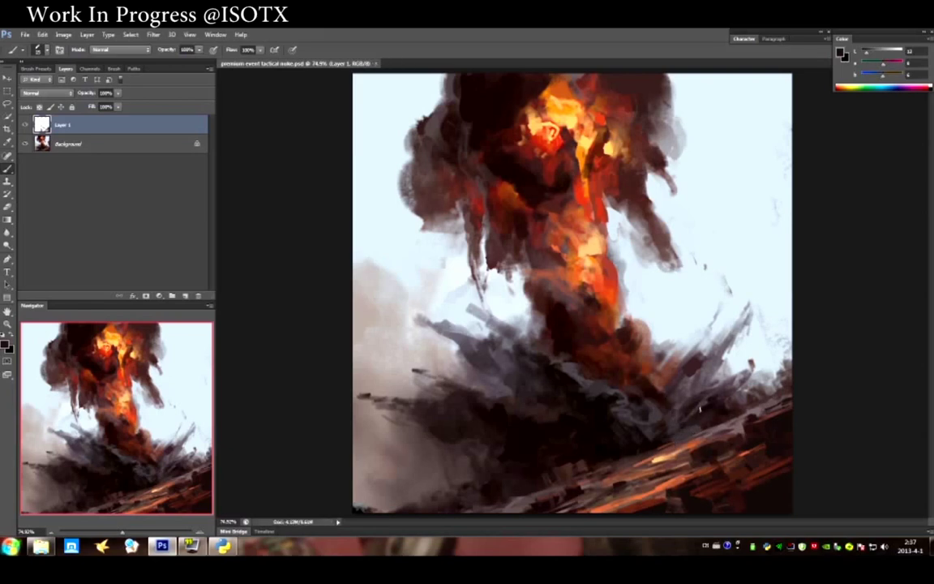
pyautogui.keyDown('alt'); pyautogui.click(458, 239); pyautogui.keyUp('alt')
pyautogui.moveTo(470, 244)
pyautogui.mouseDown()
pyautogui.moveTo(482, 211)
pyautogui.moveTo(487, 304)
pyautogui.mouseUp()
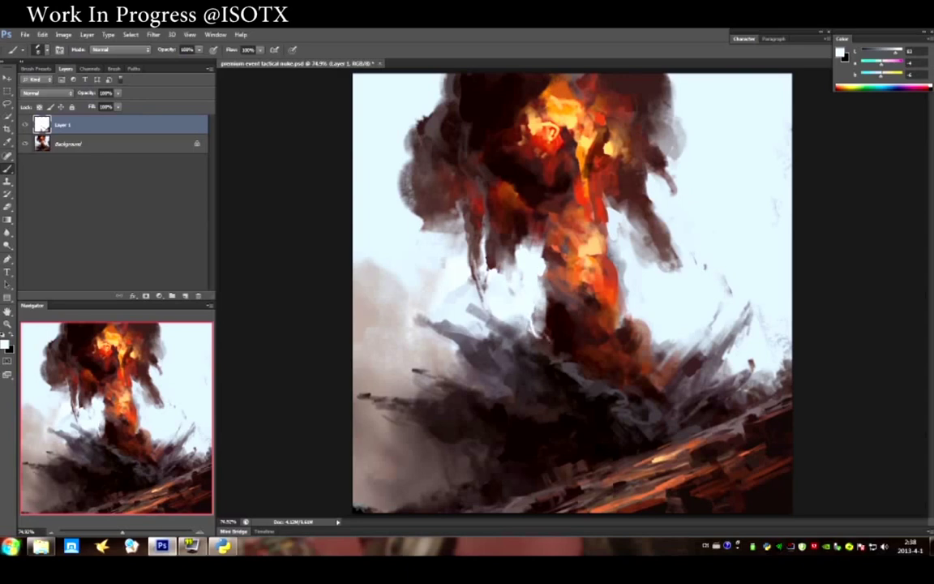
# Paint pale and dark red strokes along the fire column's right edge.
pyautogui.keyDown('alt'); pyautogui.click(487, 274); pyautogui.keyUp('alt')
pyautogui.moveTo(548, 215)
pyautogui.mouseDown()
pyautogui.moveTo(558, 272)
pyautogui.moveTo(584, 320)
pyautogui.mouseUp()
pyautogui.keyDown('alt'); pyautogui.click(548, 259); pyautogui.keyUp('alt')
pyautogui.keyDown('alt'); pyautogui.click(579, 298); pyautogui.keyUp('alt')
pyautogui.moveTo(580, 279); pyautogui.dragTo(572, 299)
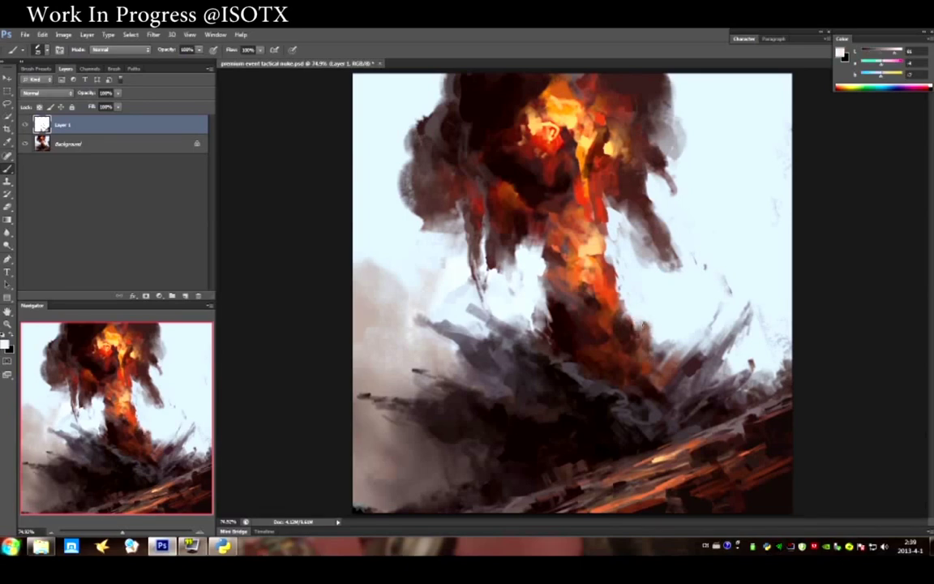
pyautogui.moveTo(601, 243); pyautogui.dragTo(605, 170)
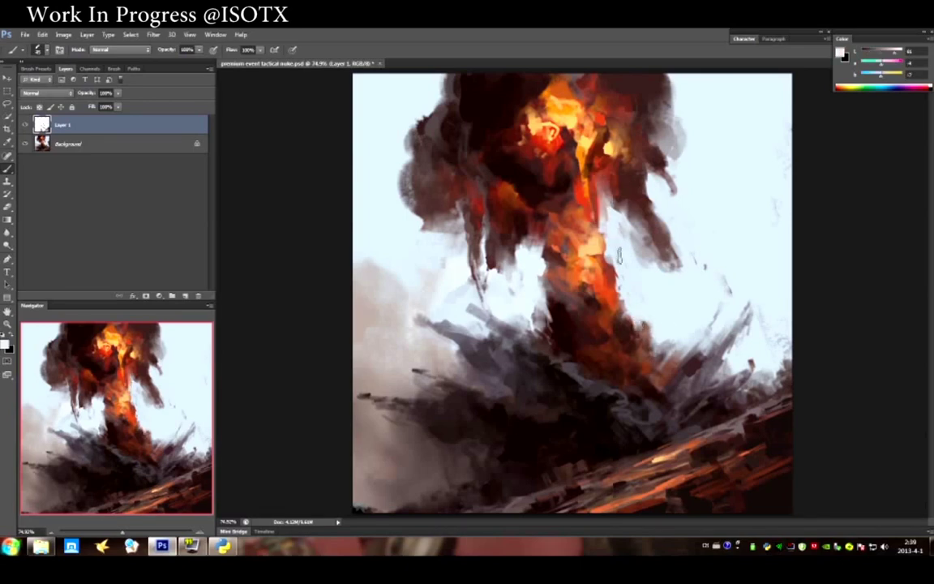
# Add cream highlights down the fire column and light streaks above the lower-right debris.
pyautogui.keyDown('alt'); pyautogui.click(625, 184); pyautogui.keyUp('alt')
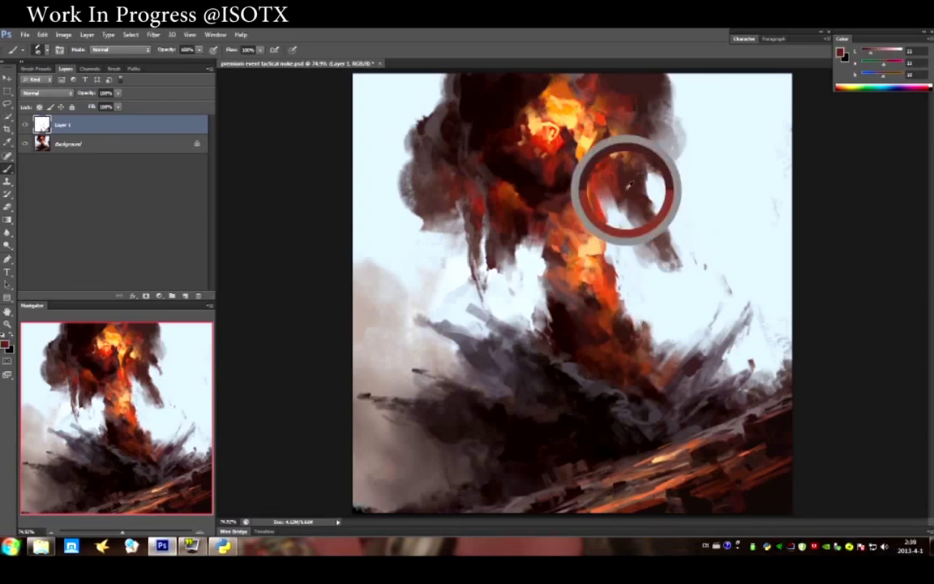
pyautogui.click(892, 86)
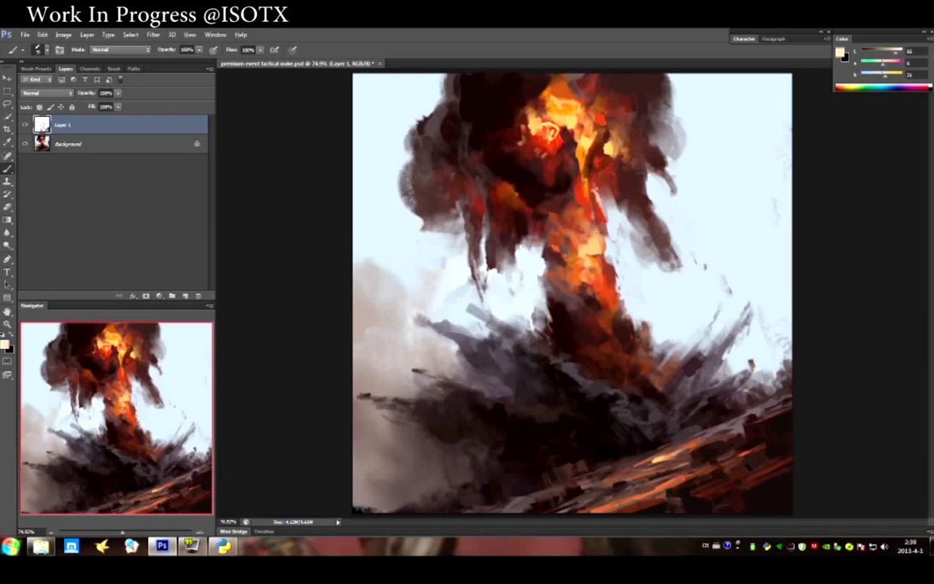
pyautogui.moveTo(535, 166); pyautogui.dragTo(546, 258)
pyautogui.moveTo(596, 187); pyautogui.dragTo(603, 271)
pyautogui.moveTo(531, 204)
pyautogui.mouseDown()
pyautogui.moveTo(596, 351)
pyautogui.moveTo(652, 379)
pyautogui.mouseUp()
pyautogui.moveTo(583, 327); pyautogui.dragTo(612, 382)
pyautogui.keyDown('alt'); pyautogui.click(604, 372); pyautogui.keyUp('alt')
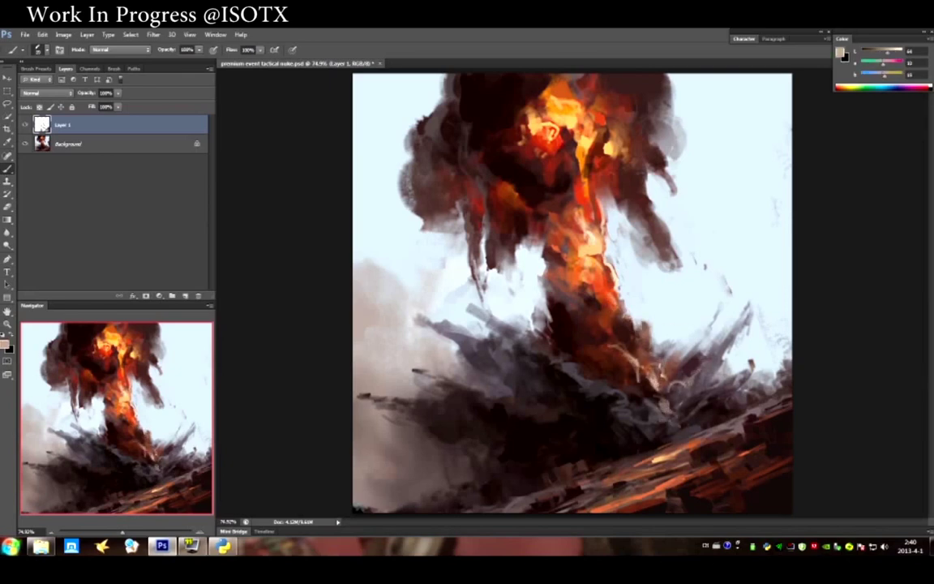
pyautogui.keyDown('alt'); pyautogui.click(563, 301); pyautogui.keyUp('alt')
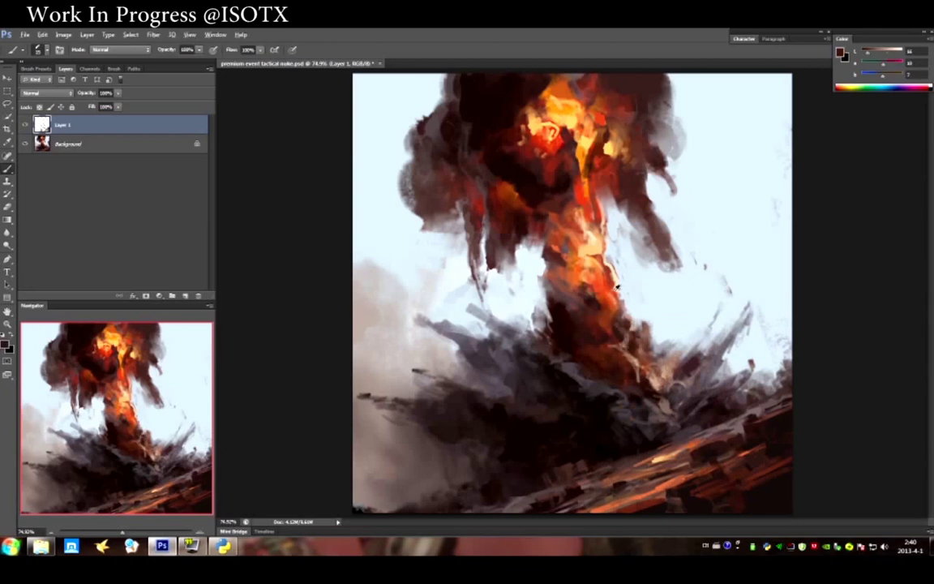
pyautogui.keyDown('alt'); pyautogui.click(547, 258); pyautogui.keyUp('alt')
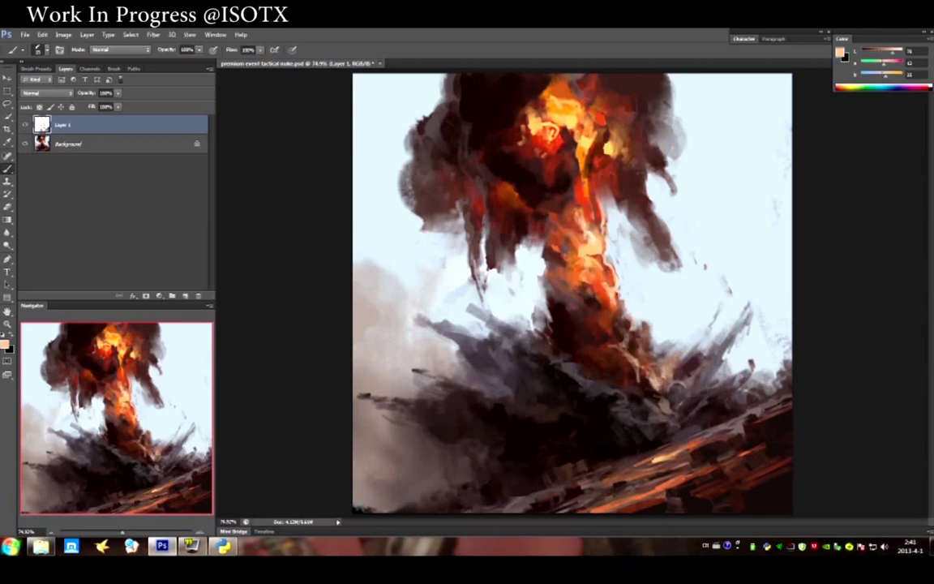
pyautogui.keyDown('alt'); pyautogui.click(551, 239); pyautogui.keyUp('alt')
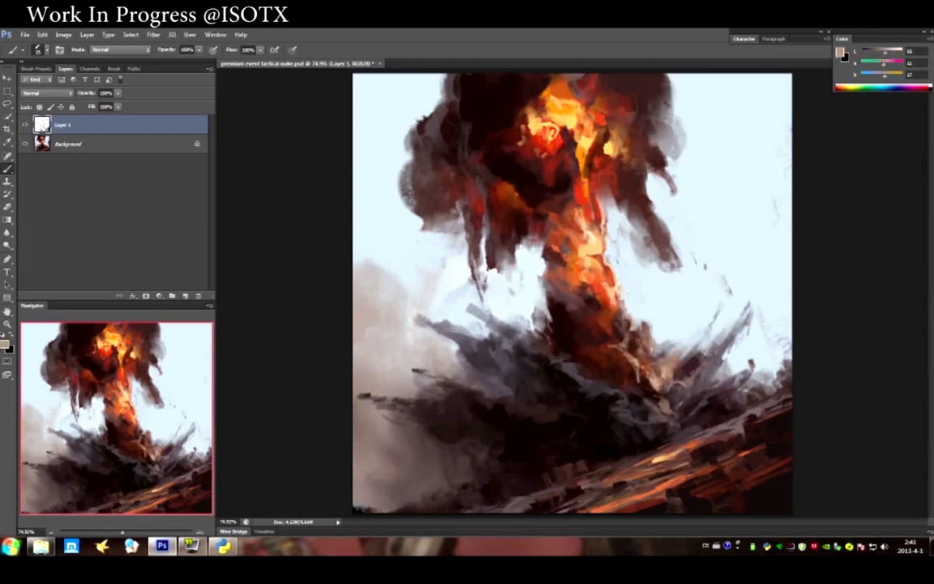